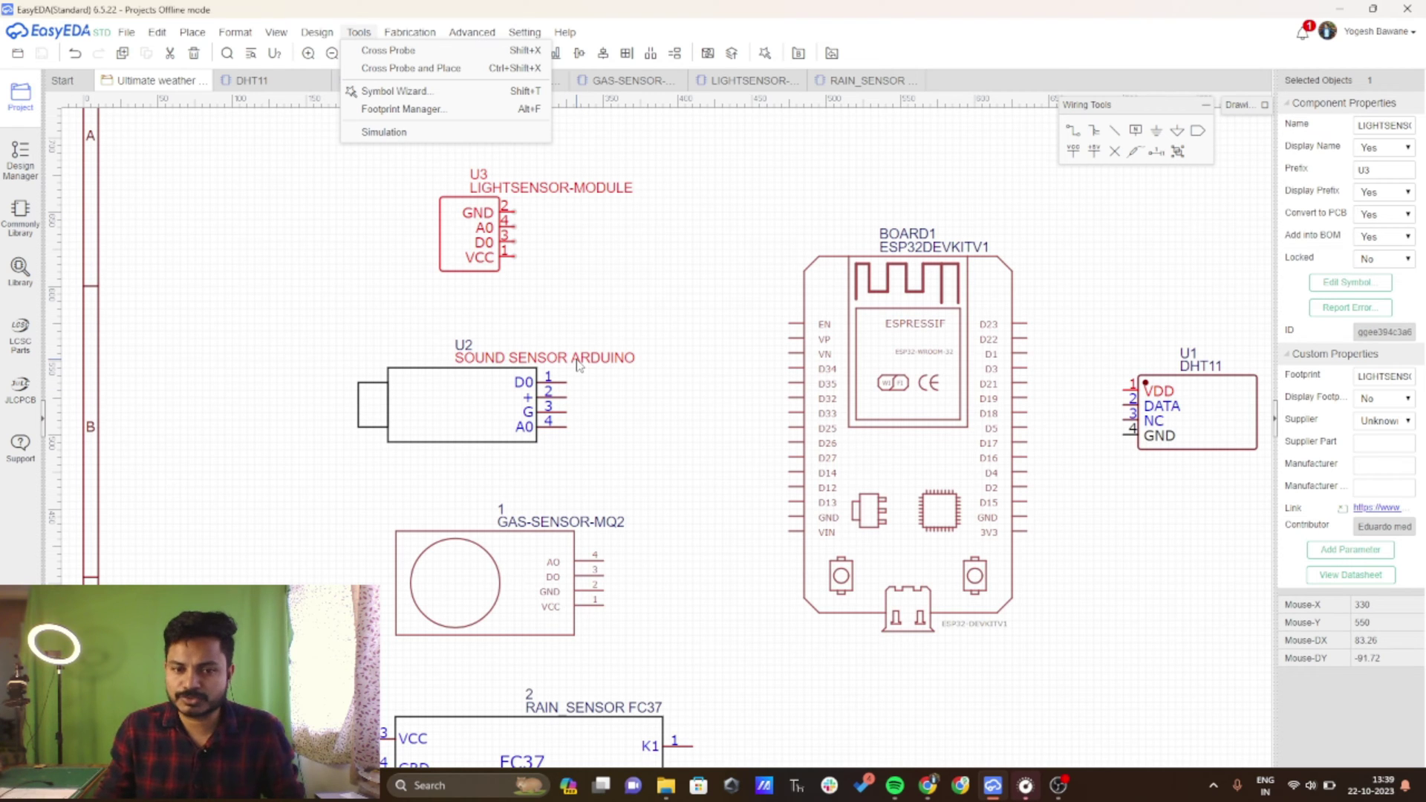
- Wire the light sensor module's A0 pin to pin D32 of the ESP32 board
scroll(581, 545, down, 3)
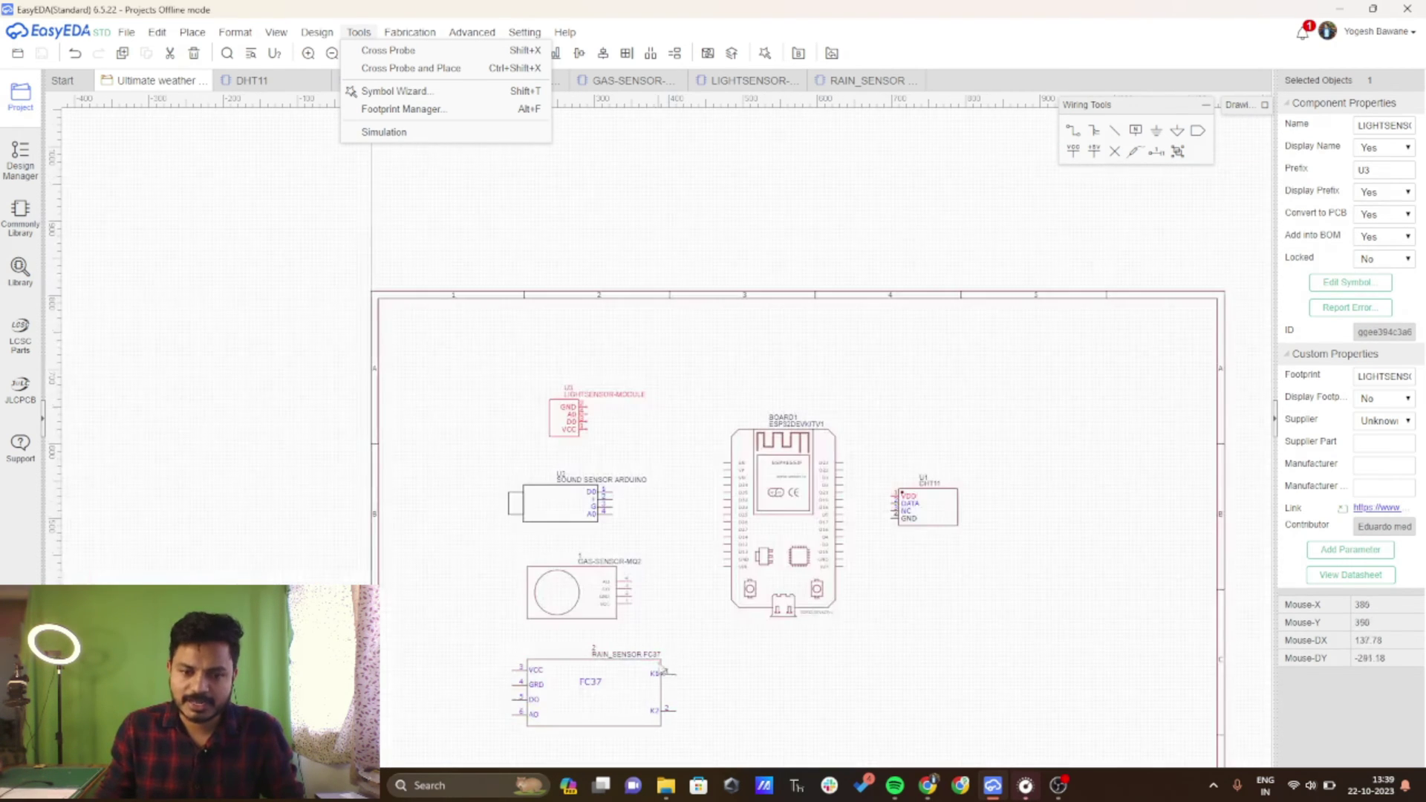
scroll(958, 511, up, 2)
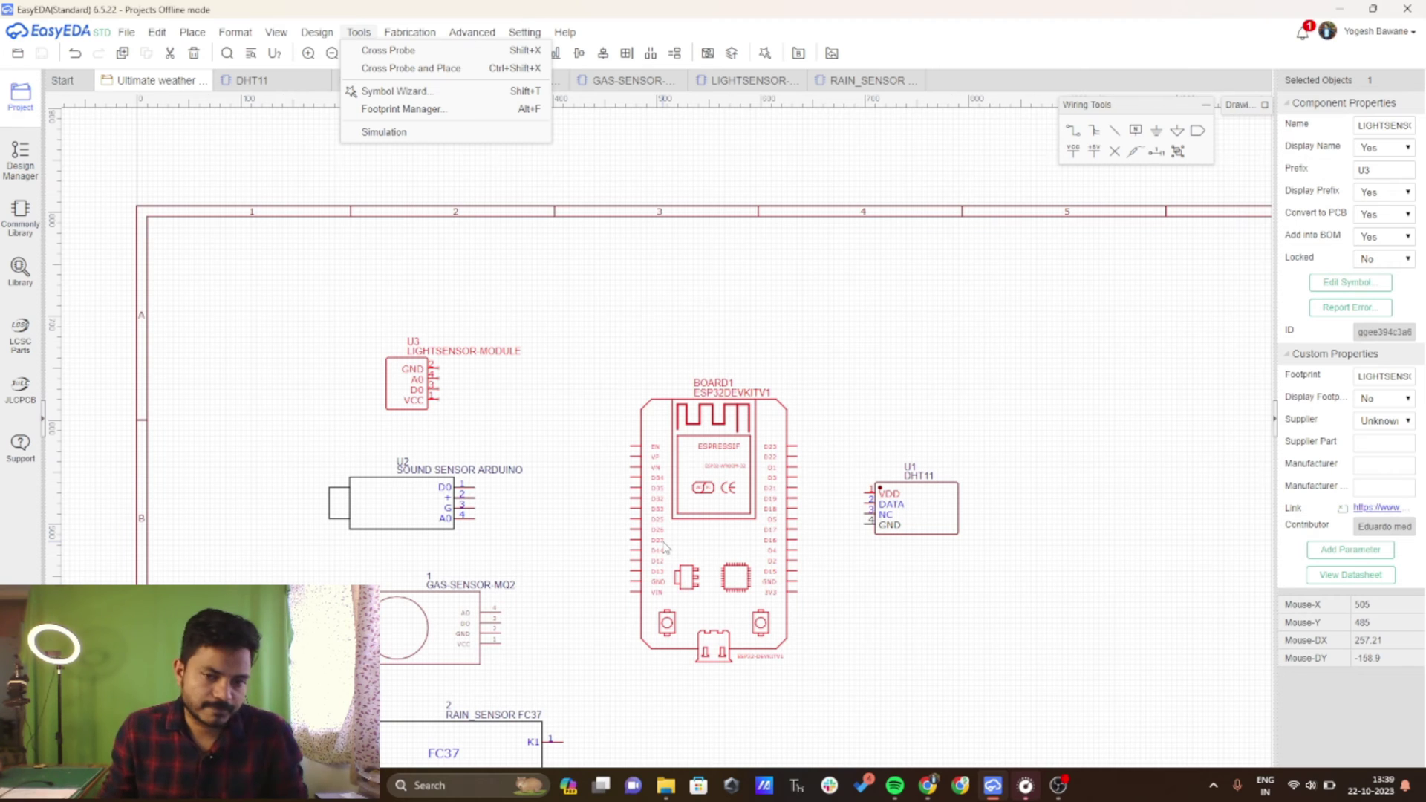
scroll(485, 408, up, 2)
click(464, 366)
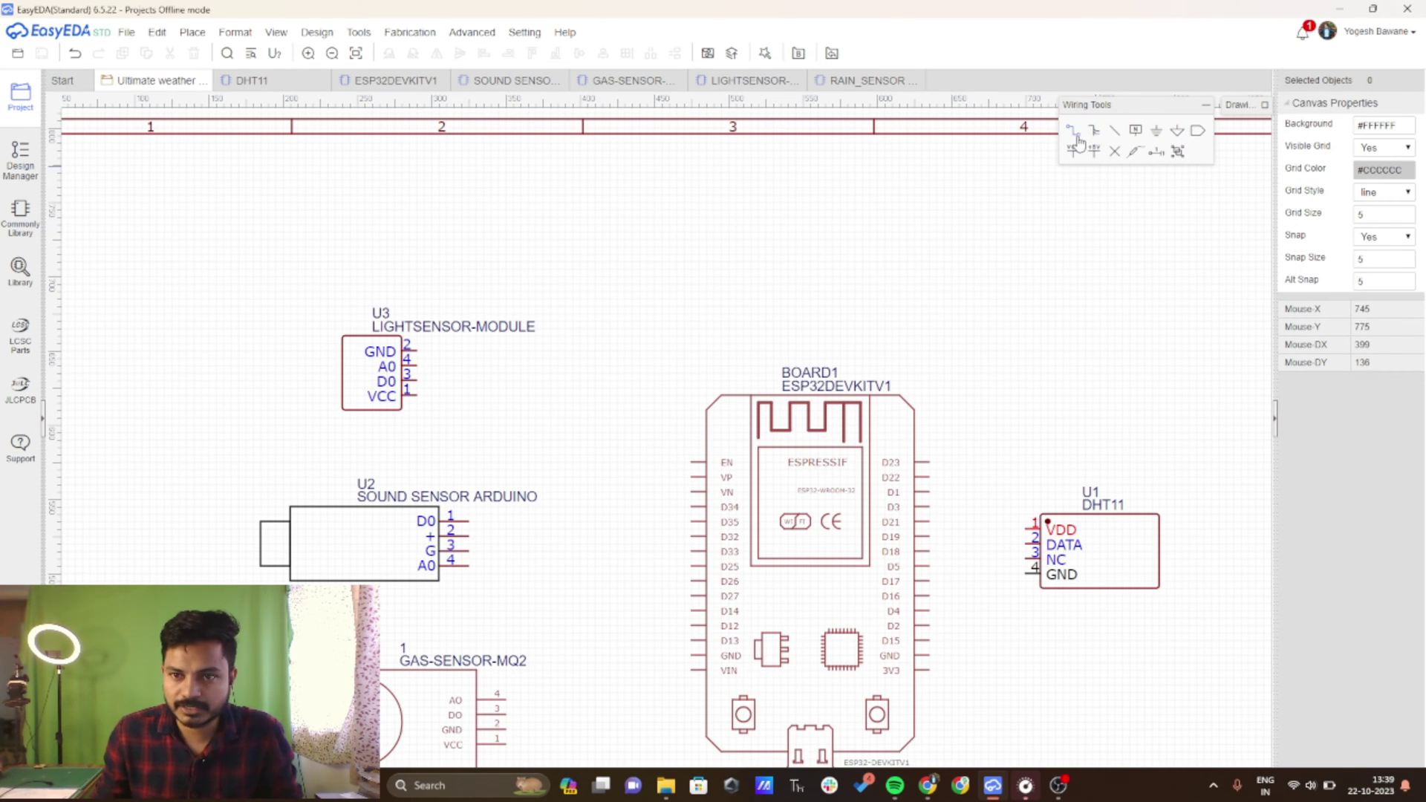
click(1079, 153)
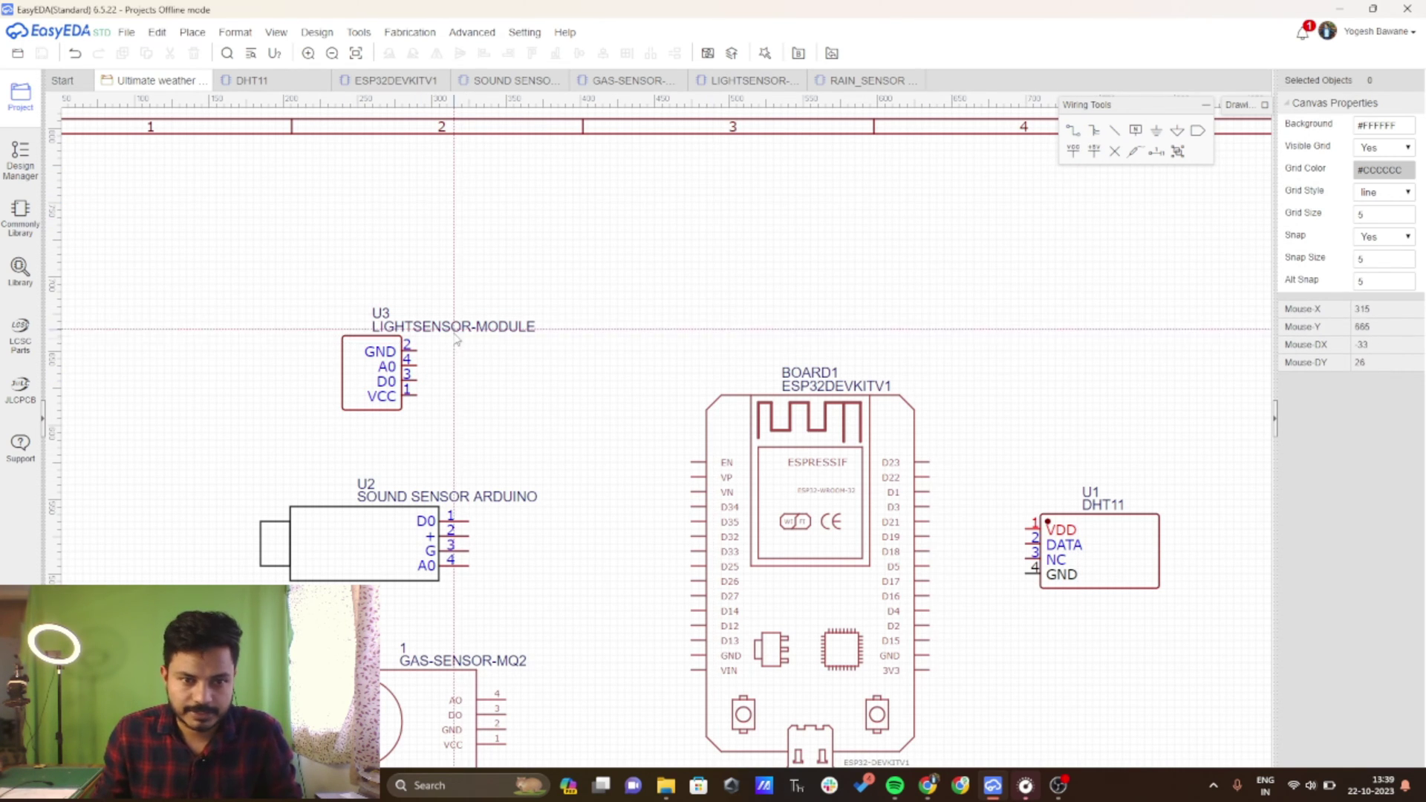
click(416, 366)
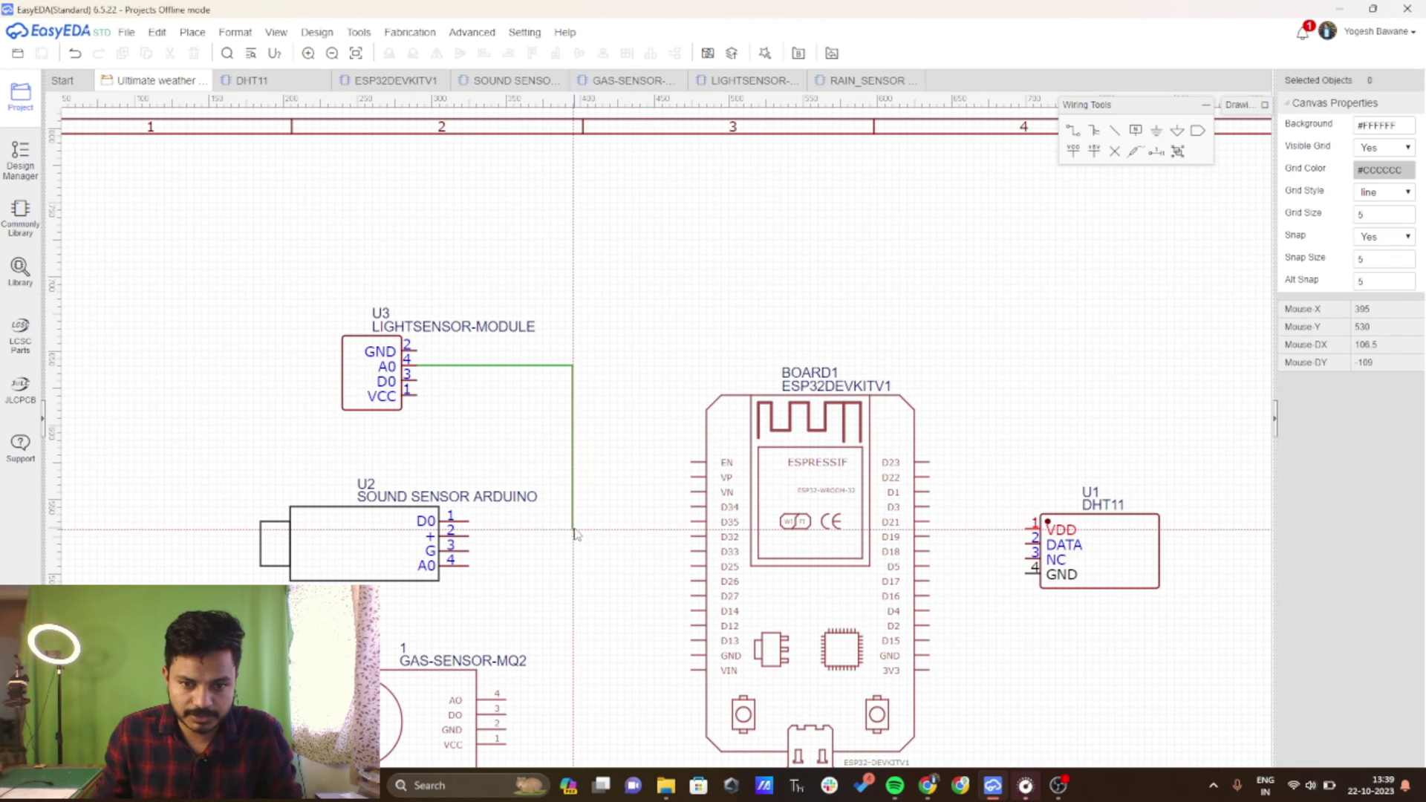
click(692, 535)
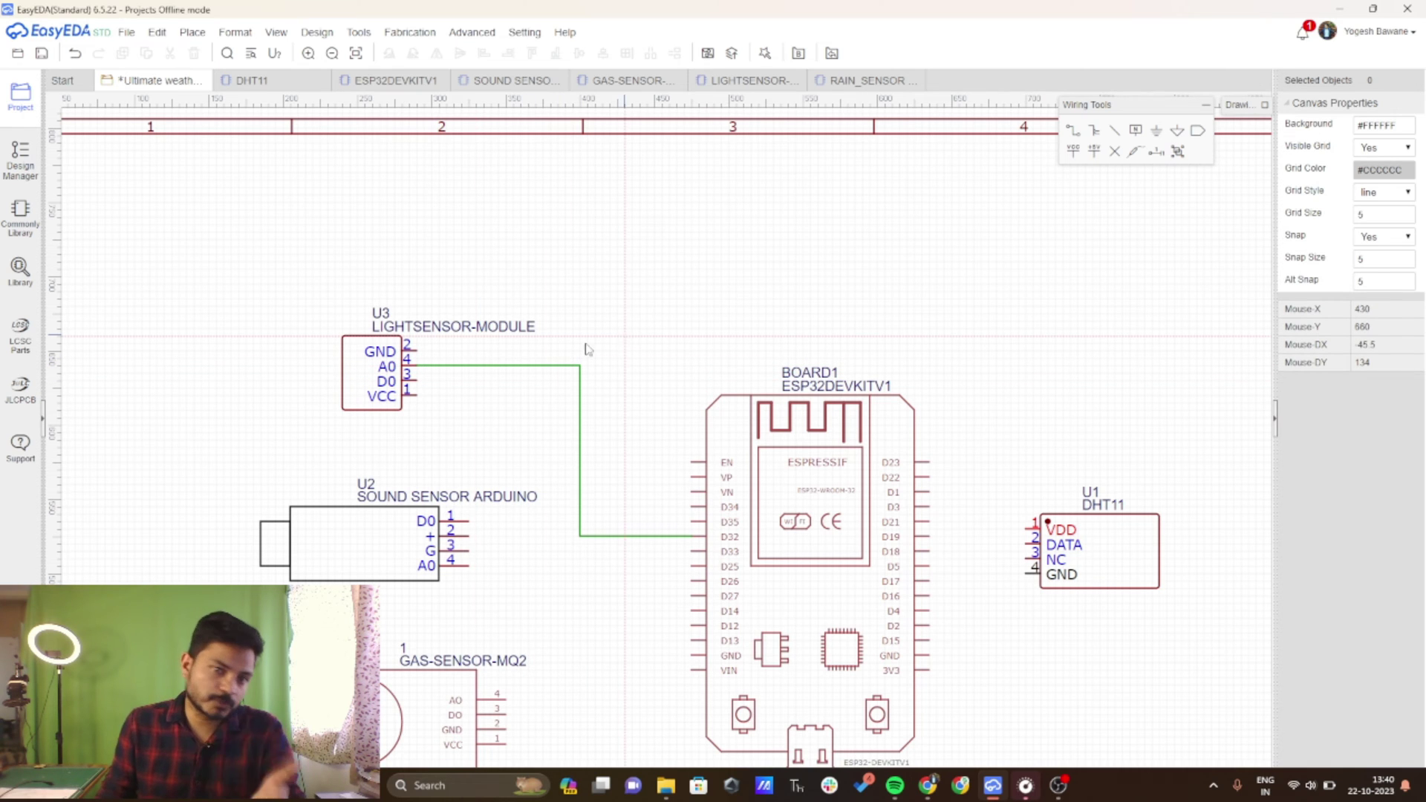
- Wire the sound sensor's A0 pin to ESP32 pin D35 and the MQ2 gas sensor's AO pin to D33
scroll(452, 431, up, 2)
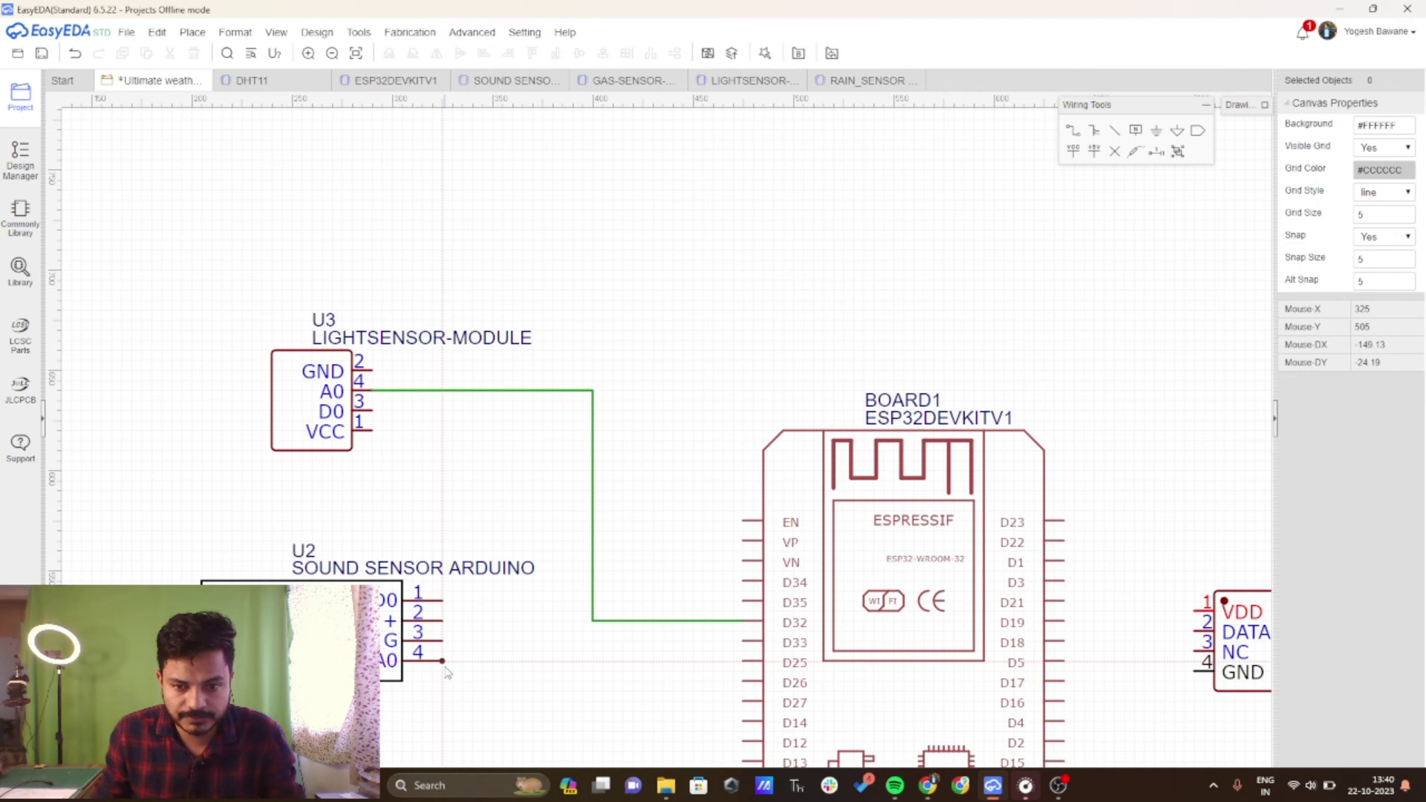
scroll(739, 522, up, 3)
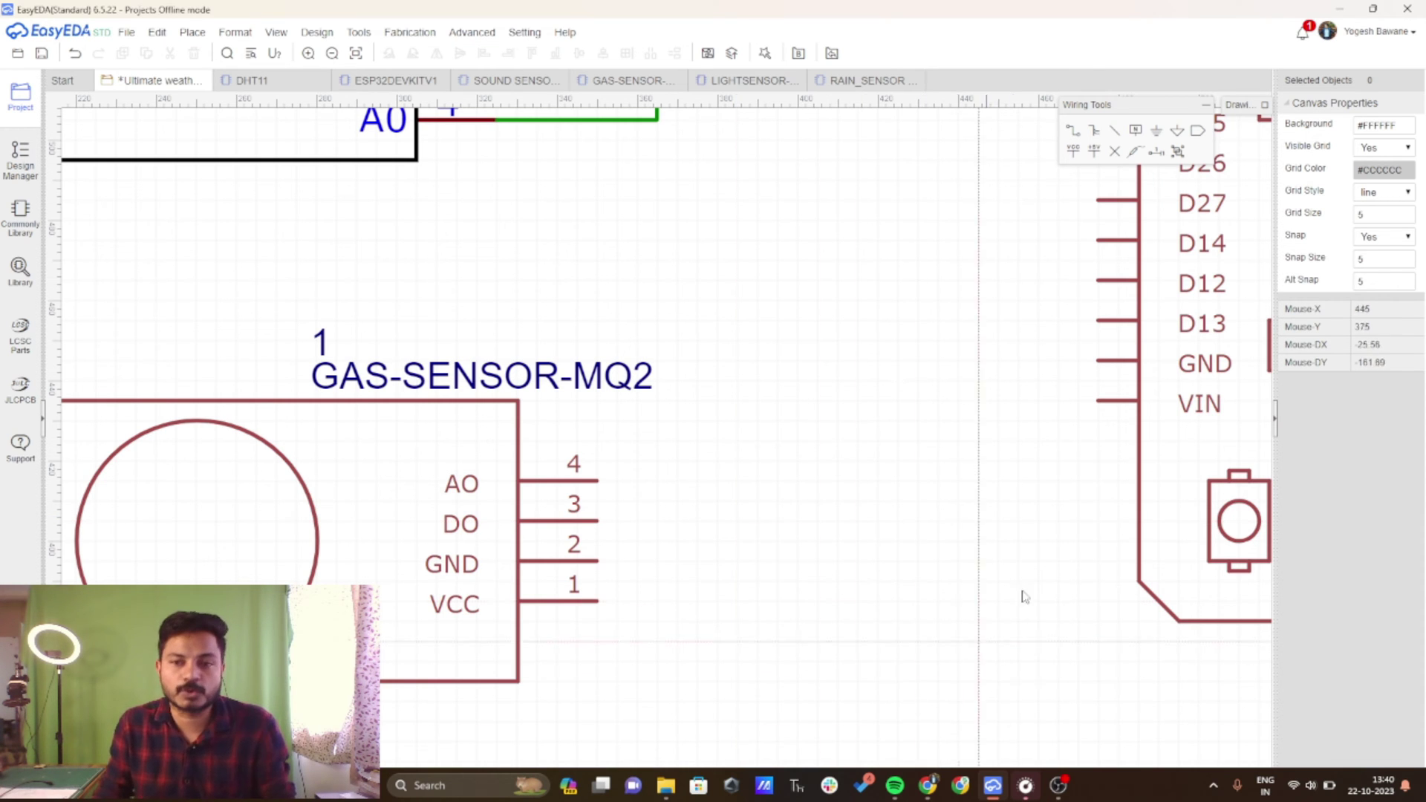
click(597, 481)
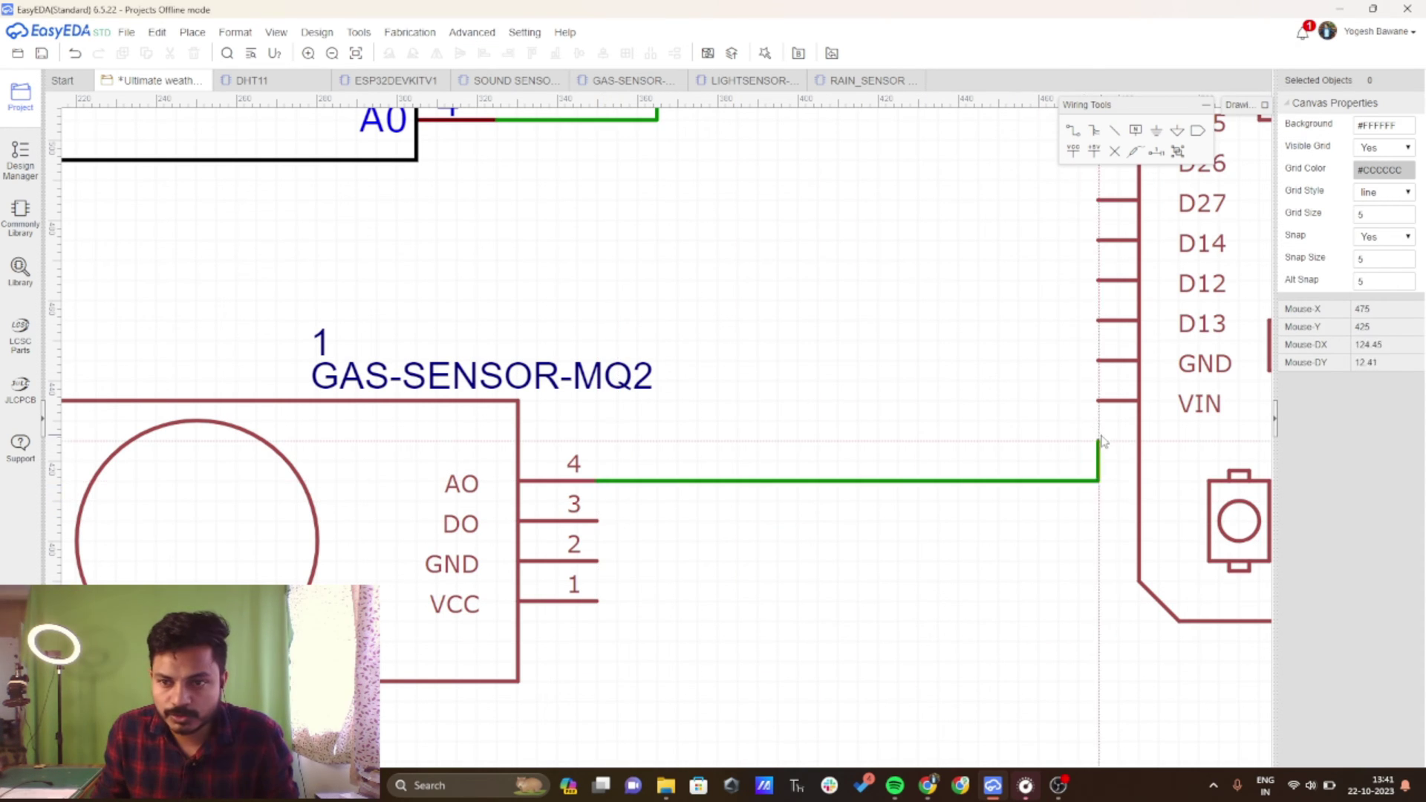
scroll(854, 414, down, 3)
click(903, 300)
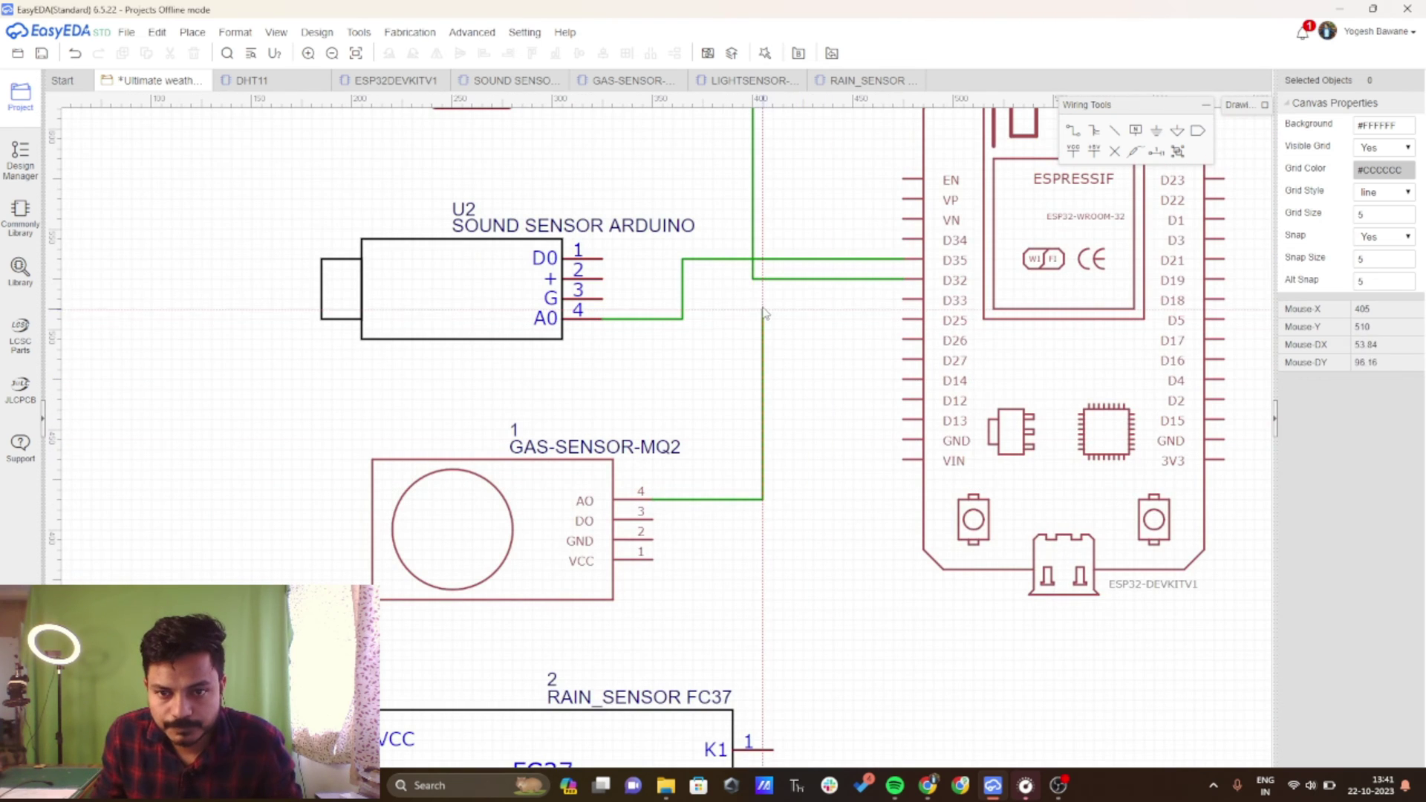
- Wire the FC37 rain sensor's AO pin to pin D34 of the ESP32 board
scroll(626, 728, down, 4)
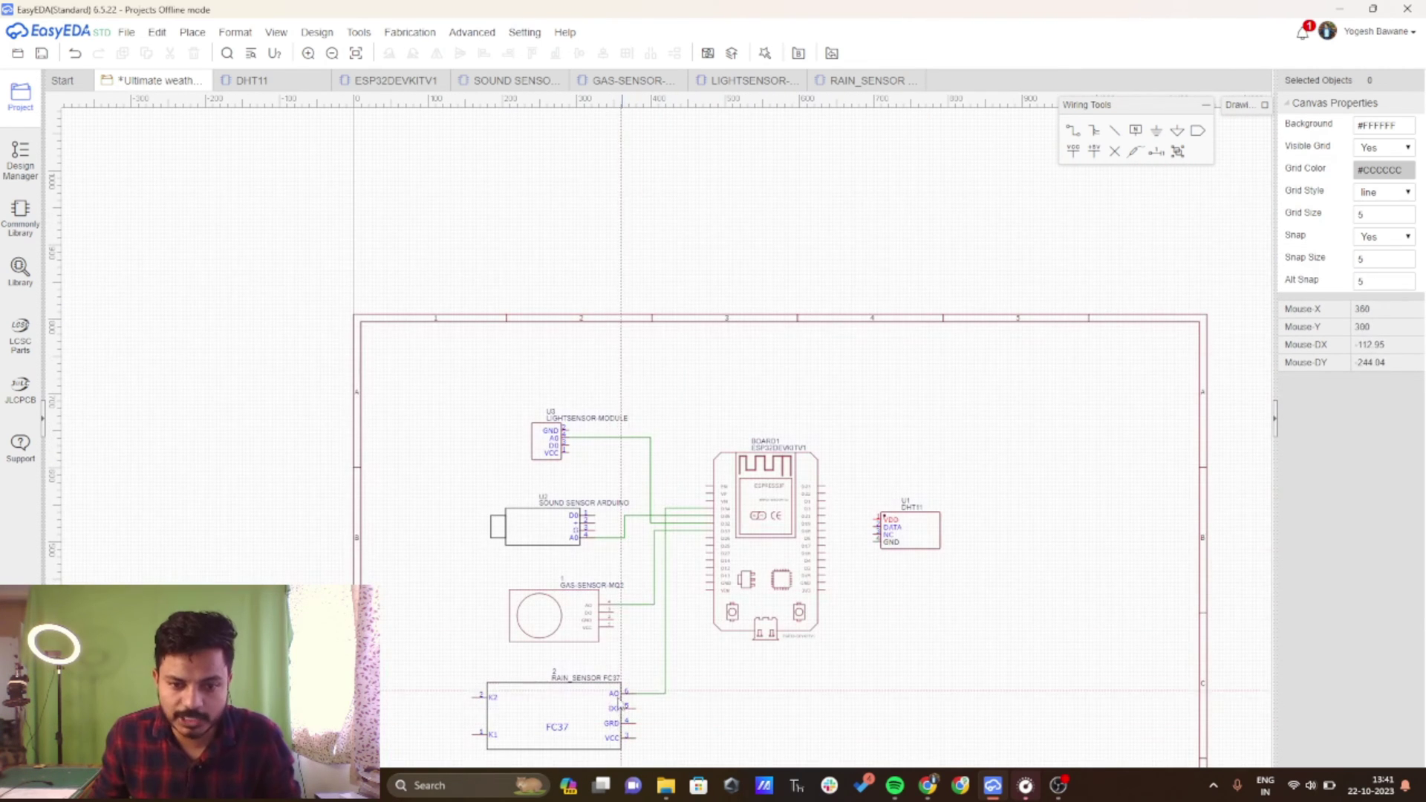
scroll(704, 532, up, 4)
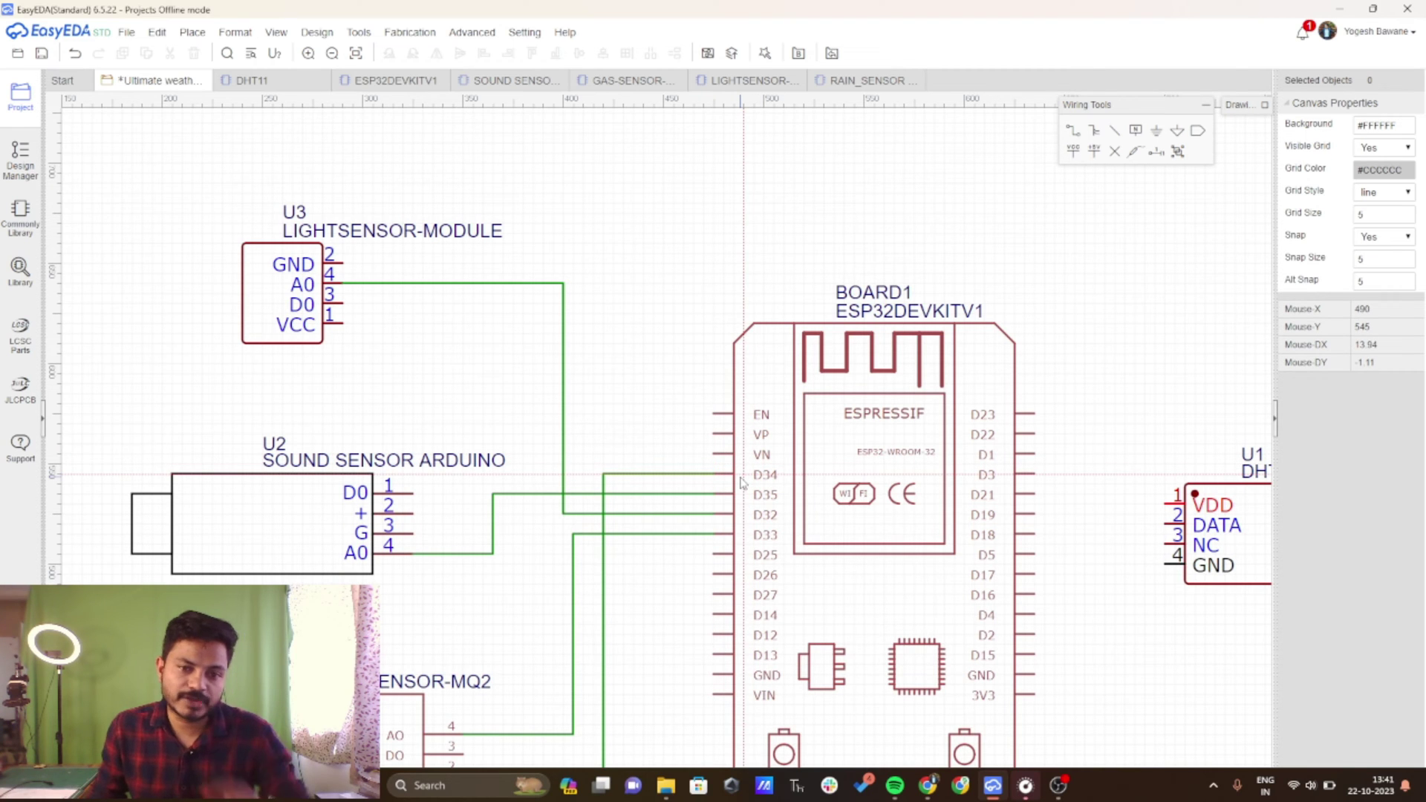
scroll(743, 500, down, 3)
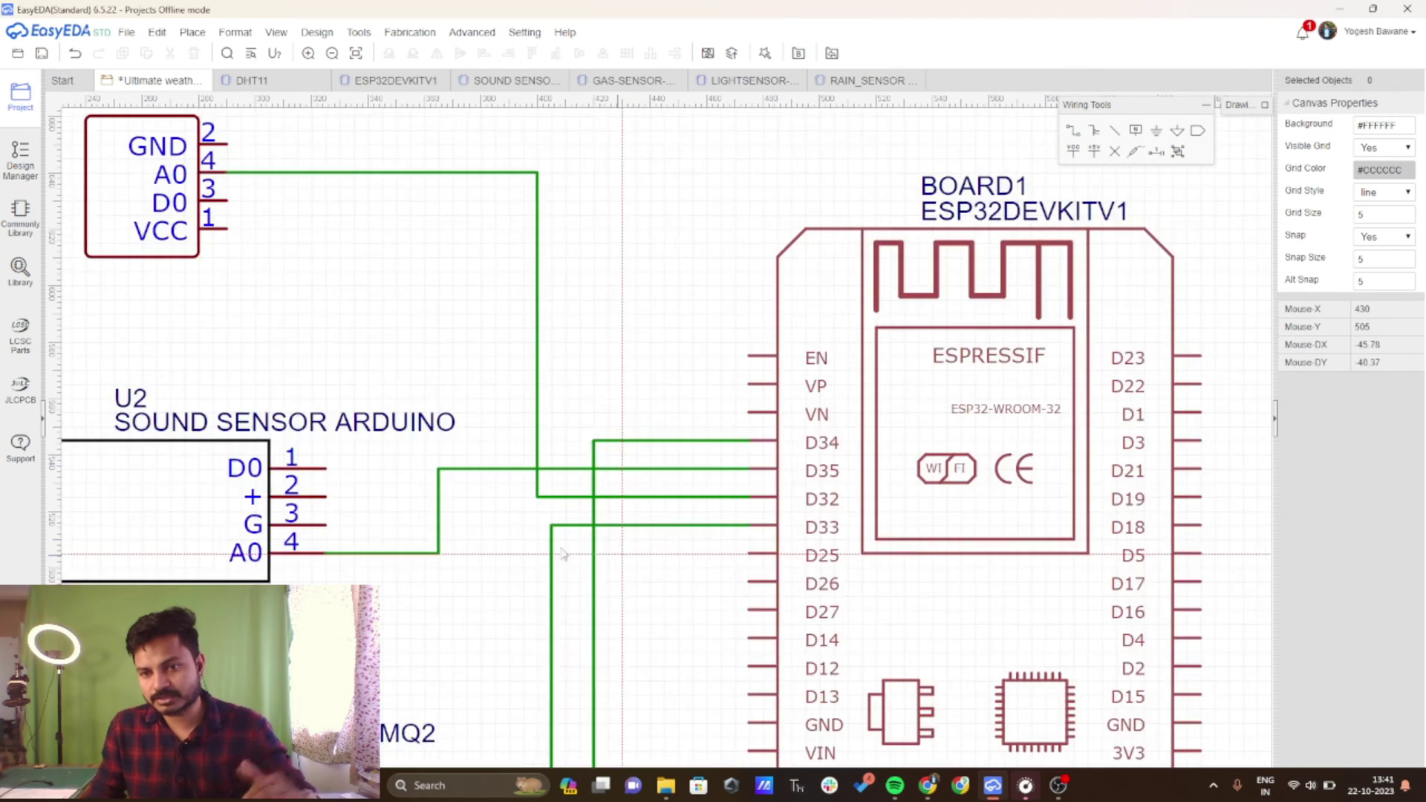
scroll(815, 547, up, 2)
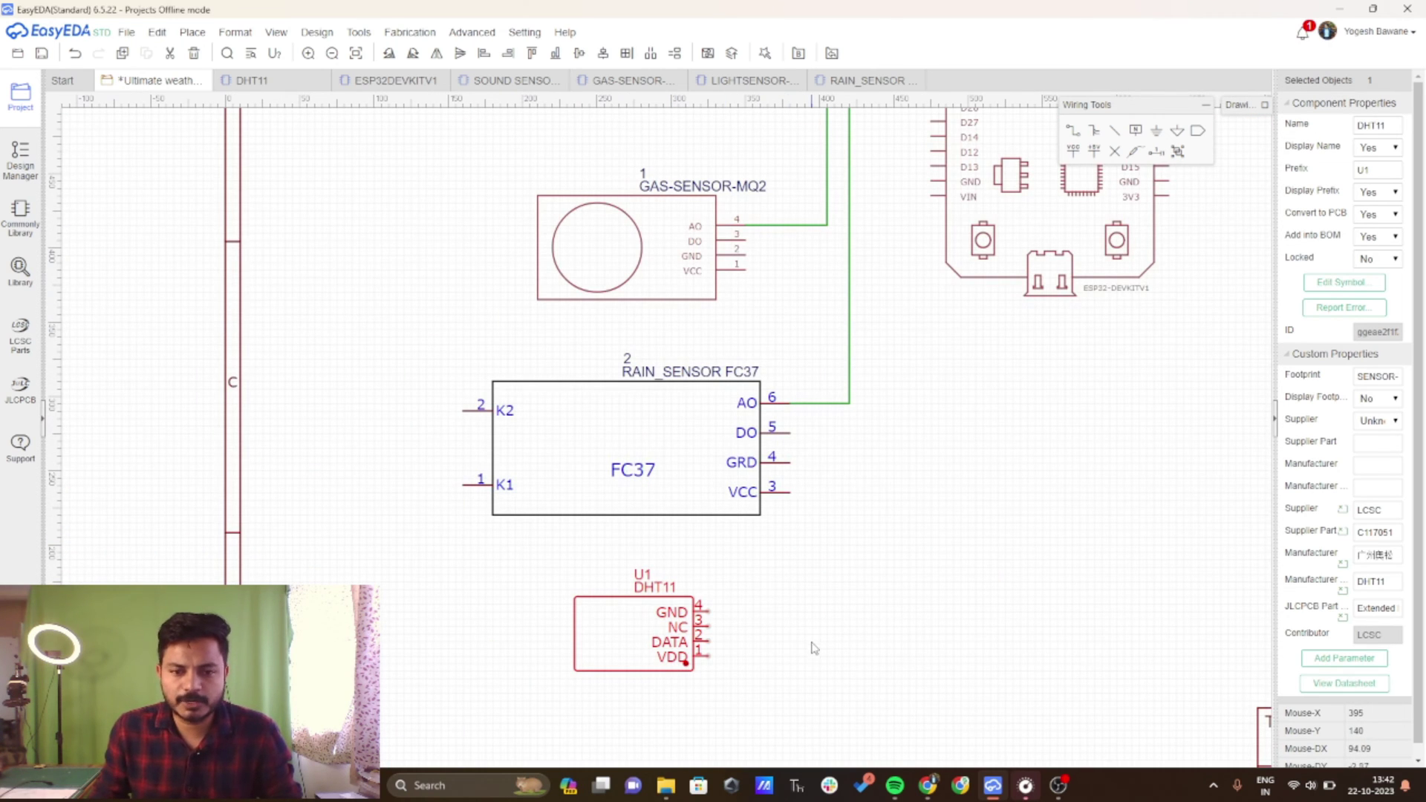
- Wire the DHT11's DATA pin to pin D13 of the ESP32 board
click(1078, 136)
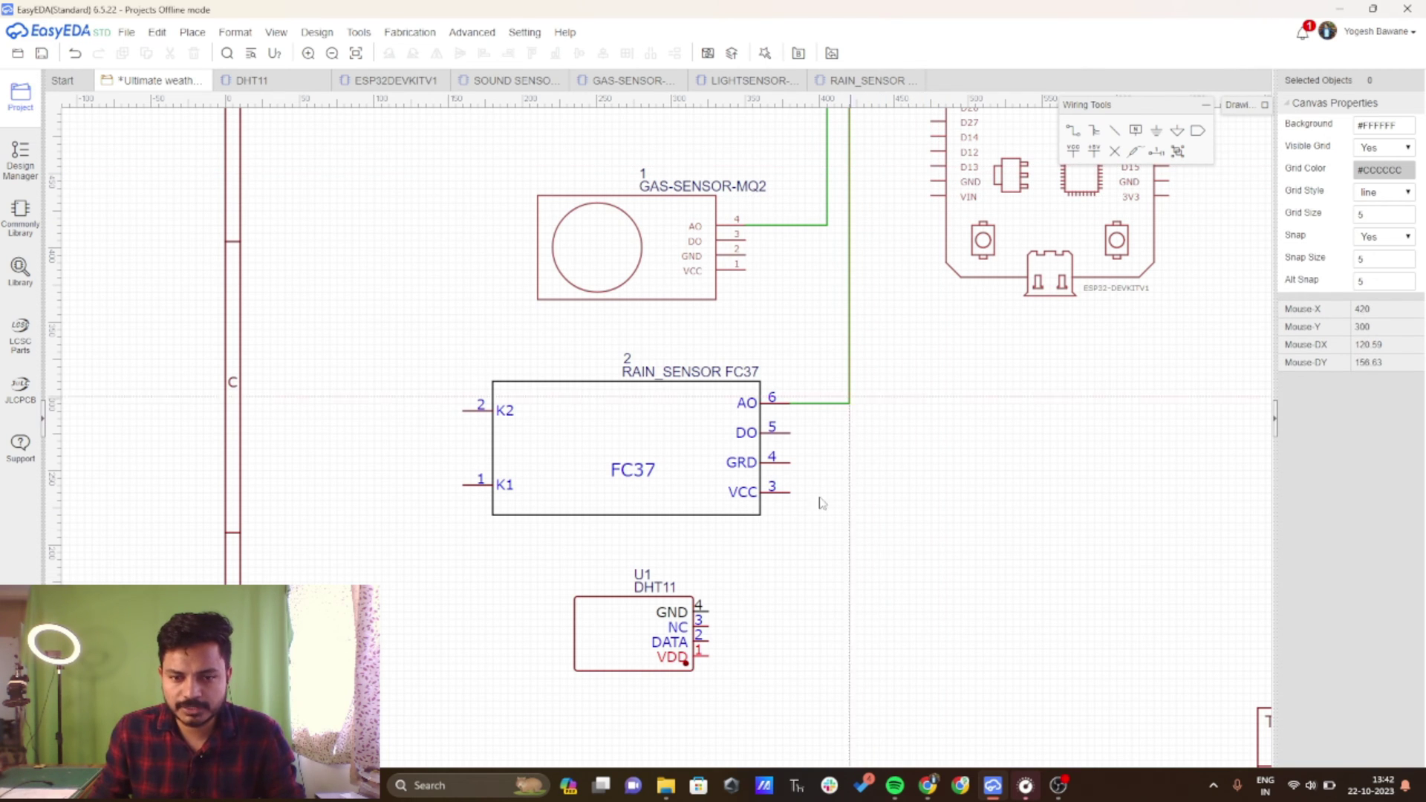
click(708, 641)
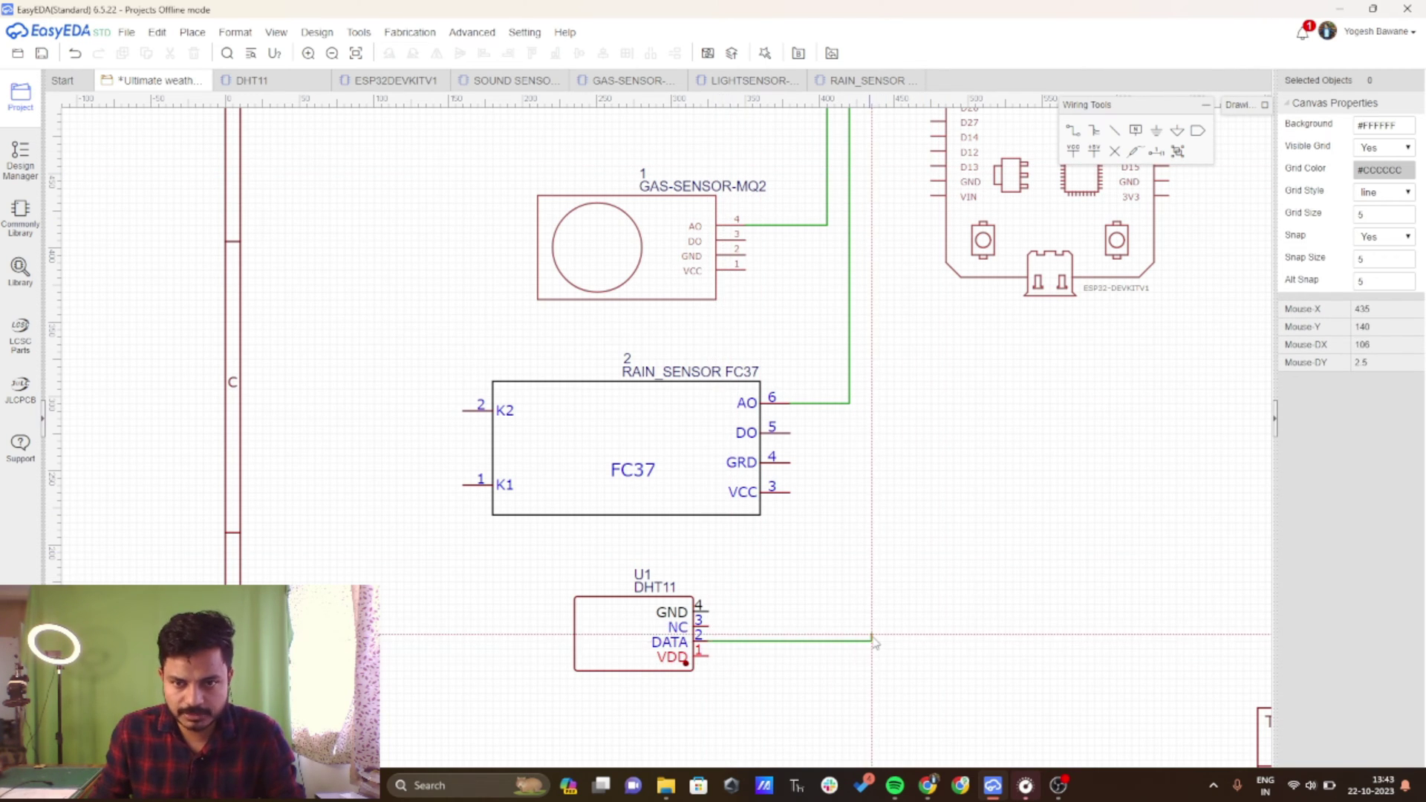
click(871, 642)
click(933, 166)
scroll(802, 450, up, 2)
scroll(802, 455, down, 3)
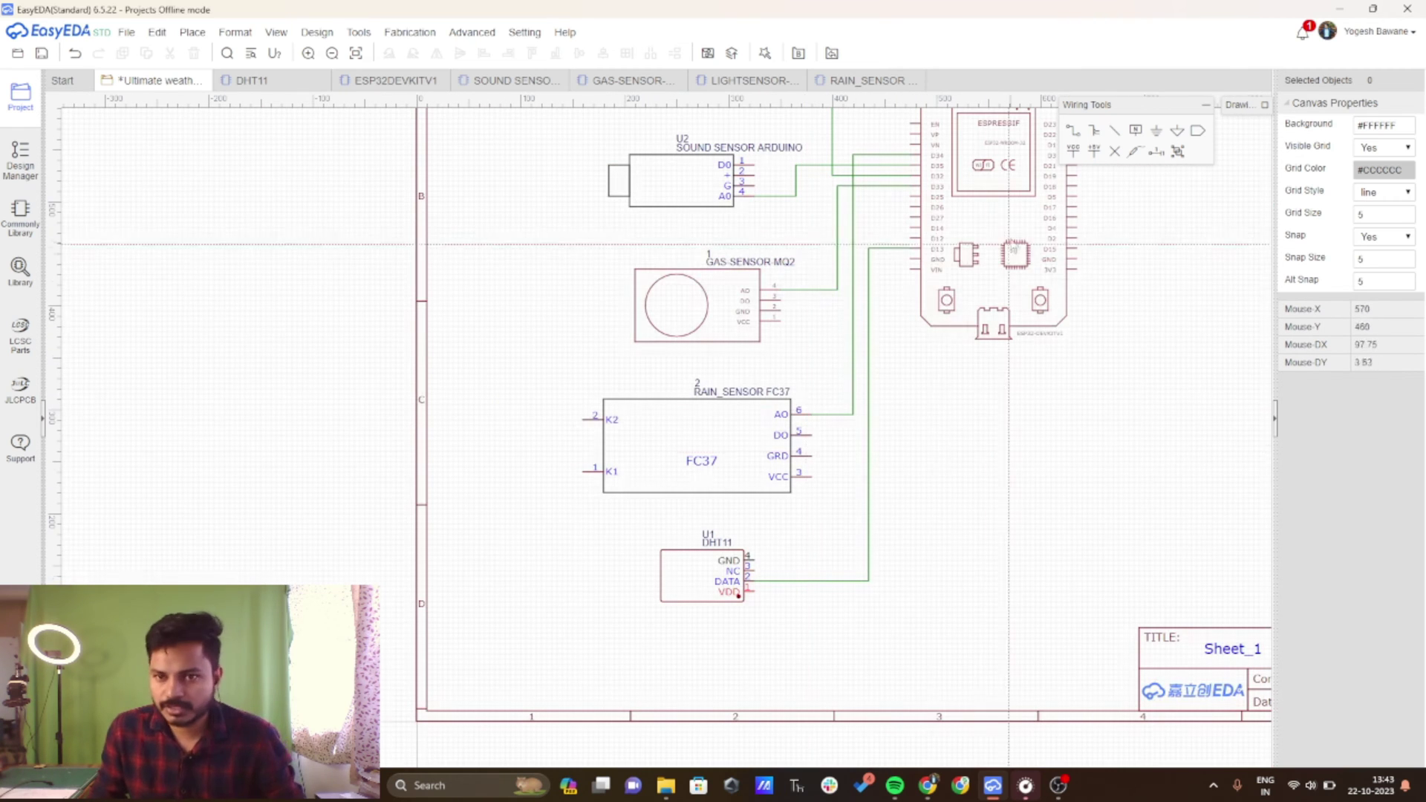
- Wire the light sensor's VCC, sound sensor's +, gas sensor's VCC and rain sensor's VCC pins together as a shared supply line
scroll(663, 276, up, 2)
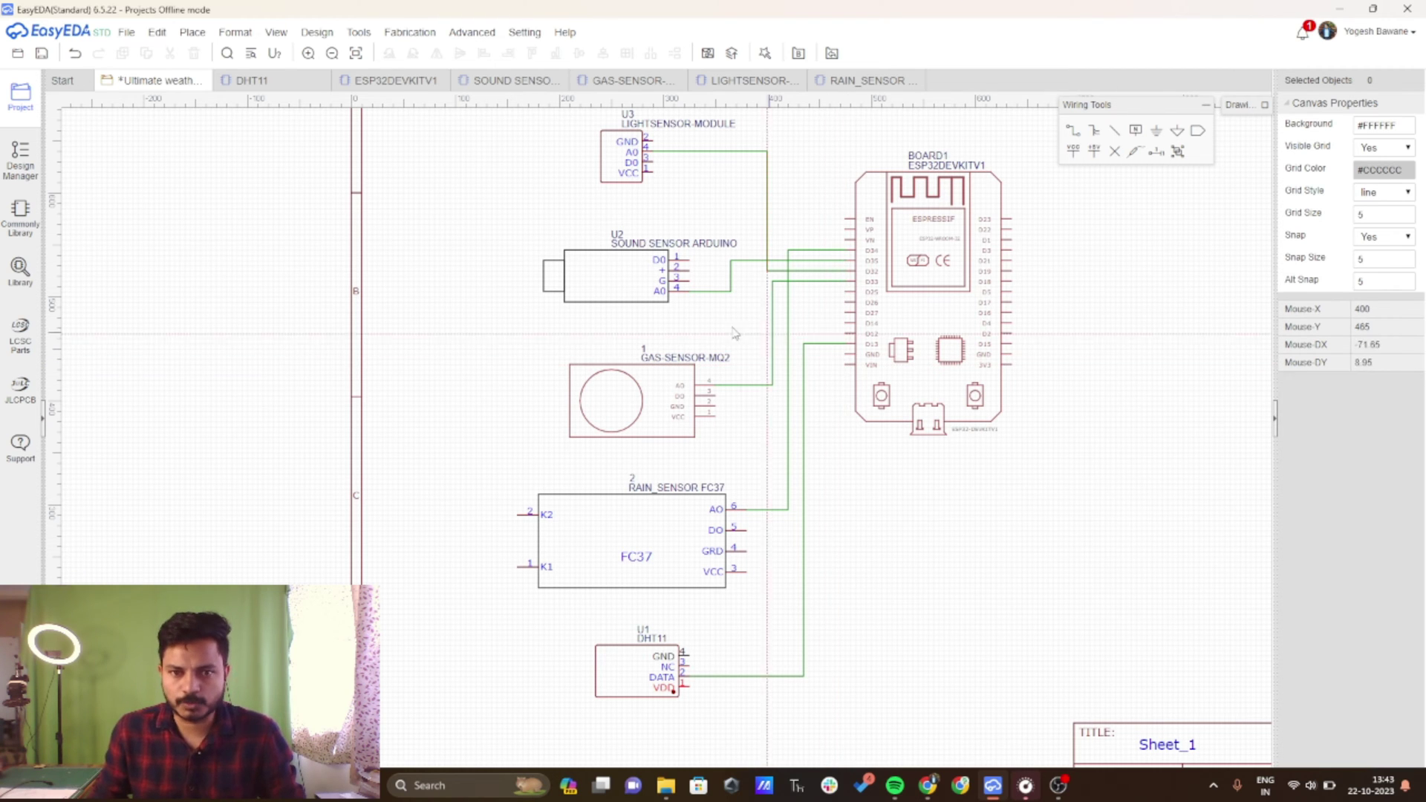
click(657, 174)
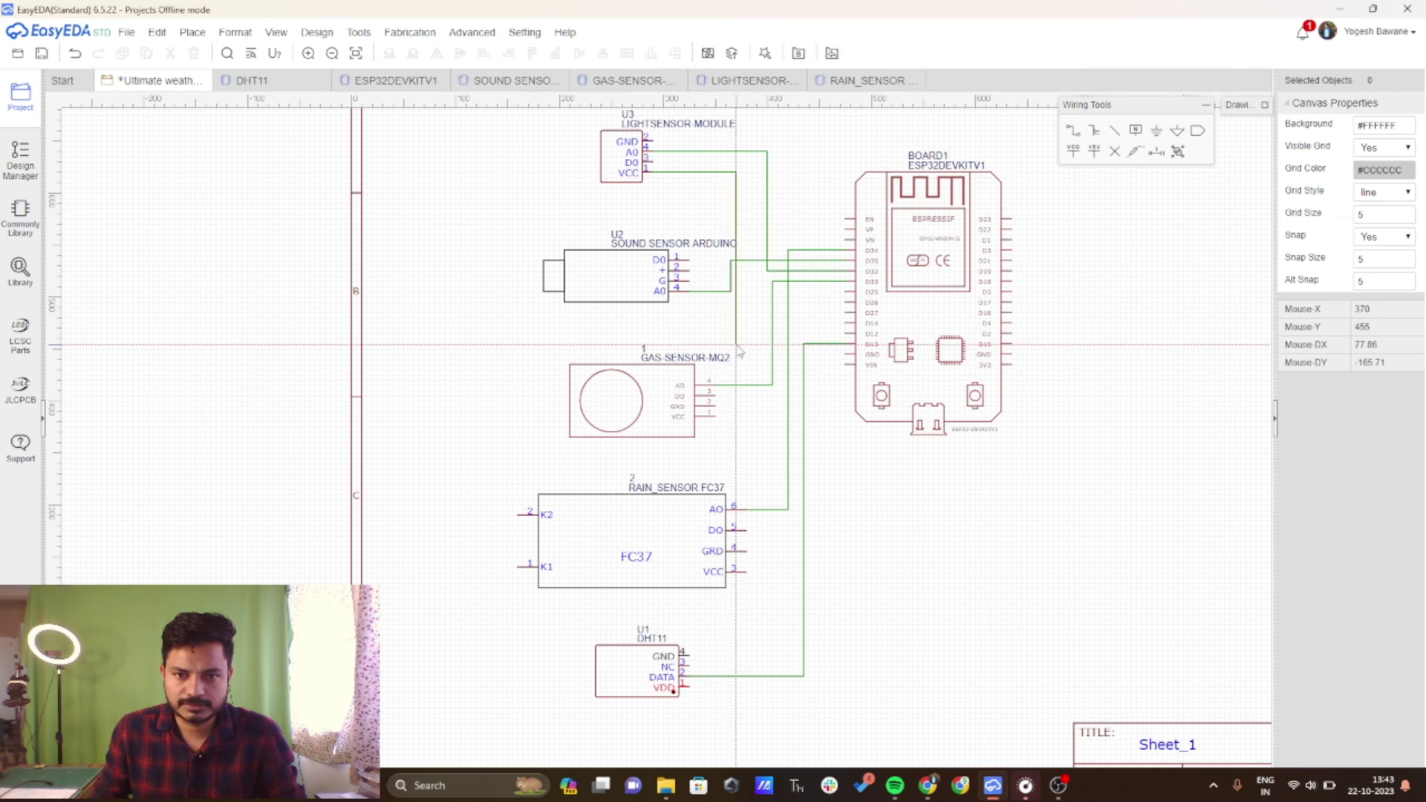
click(699, 272)
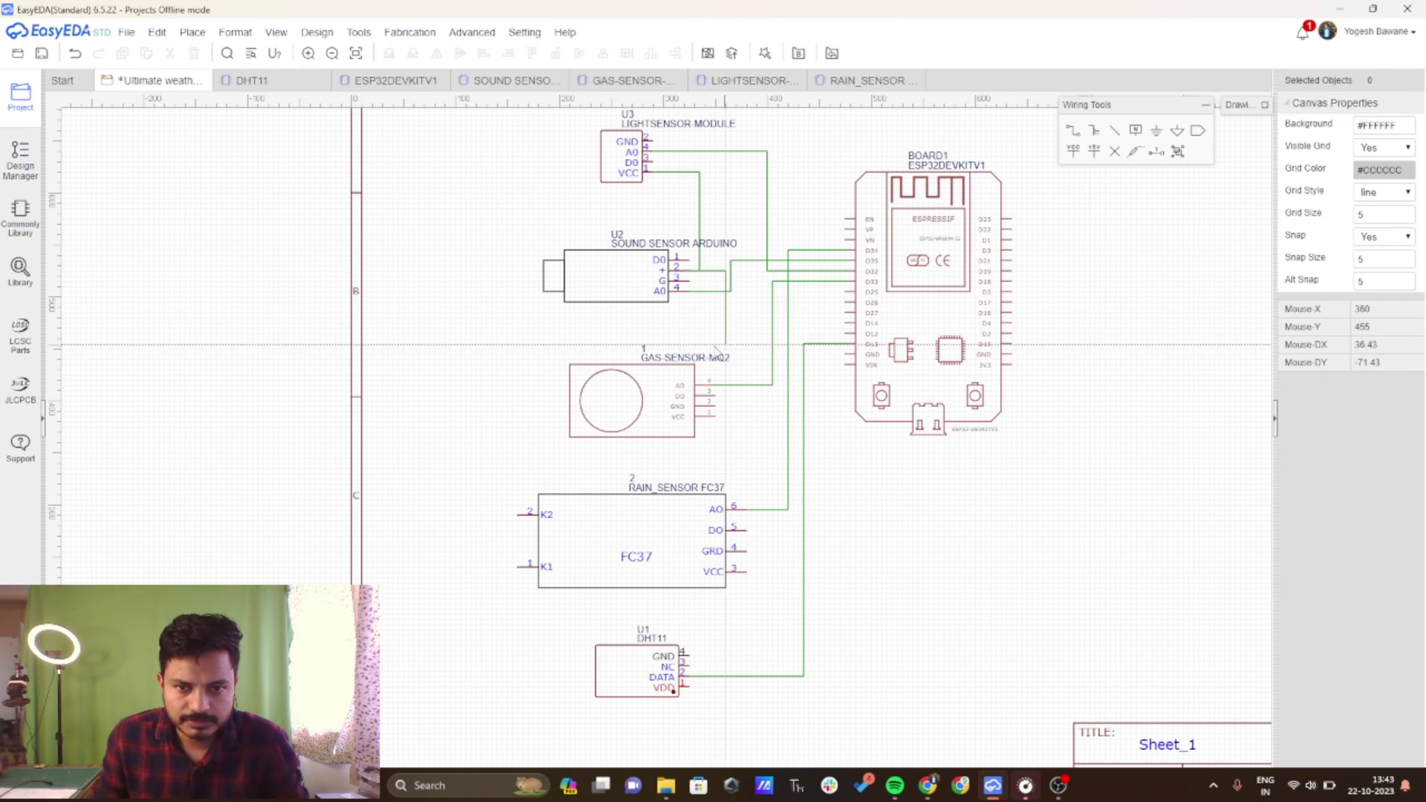
scroll(713, 394, up, 2)
click(717, 427)
click(761, 648)
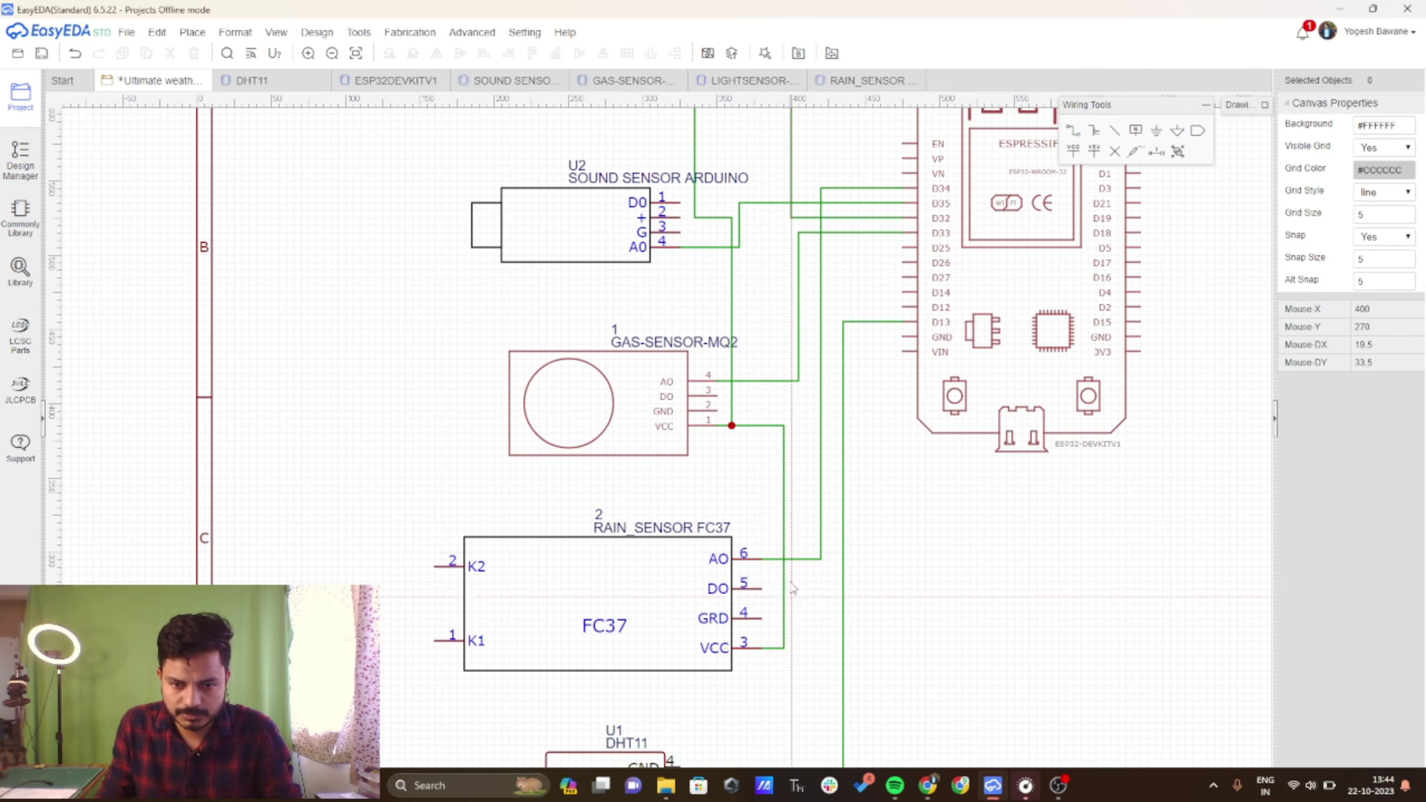
- Connect the sensors' shared supply line to the VIN pin of the ESP32 board
scroll(667, 418, down, 2)
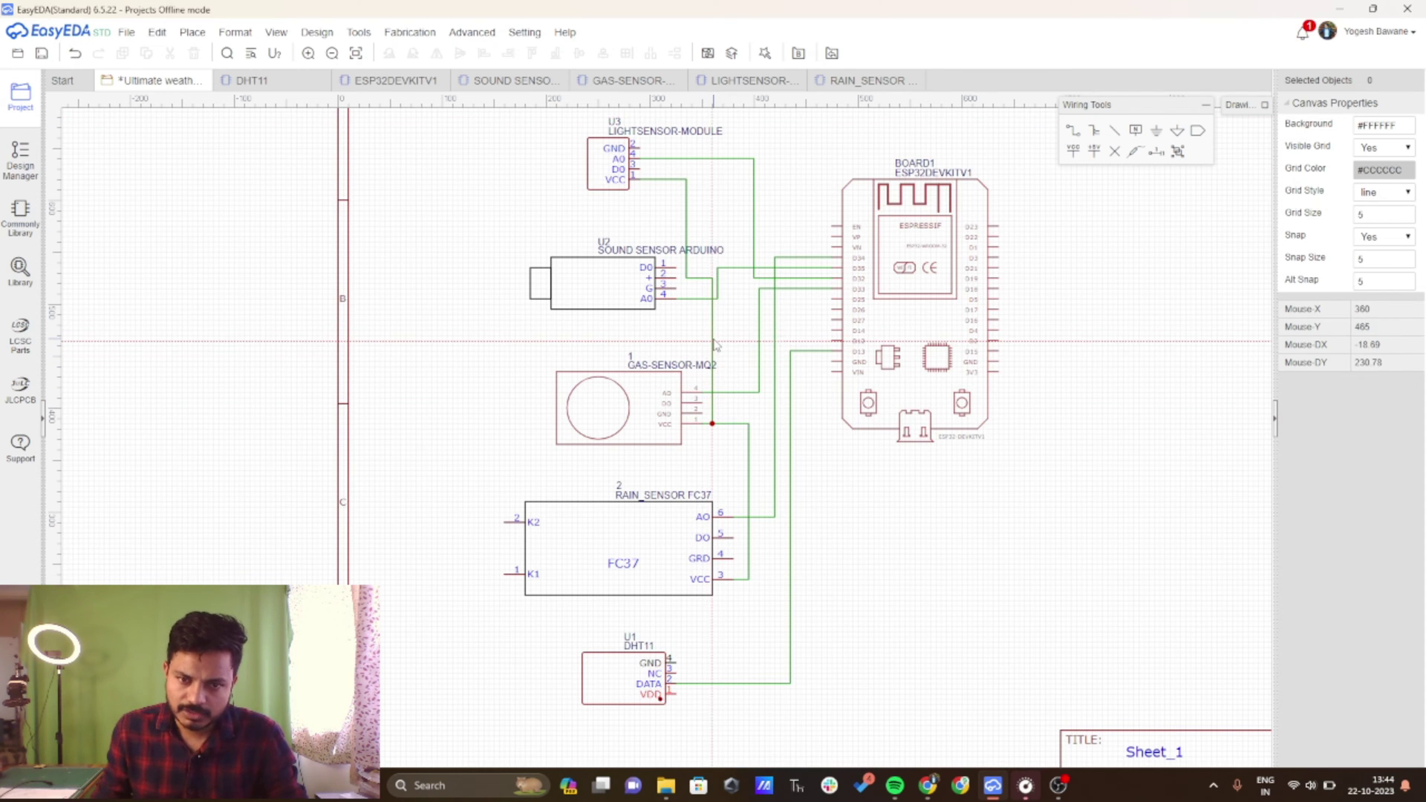
click(713, 341)
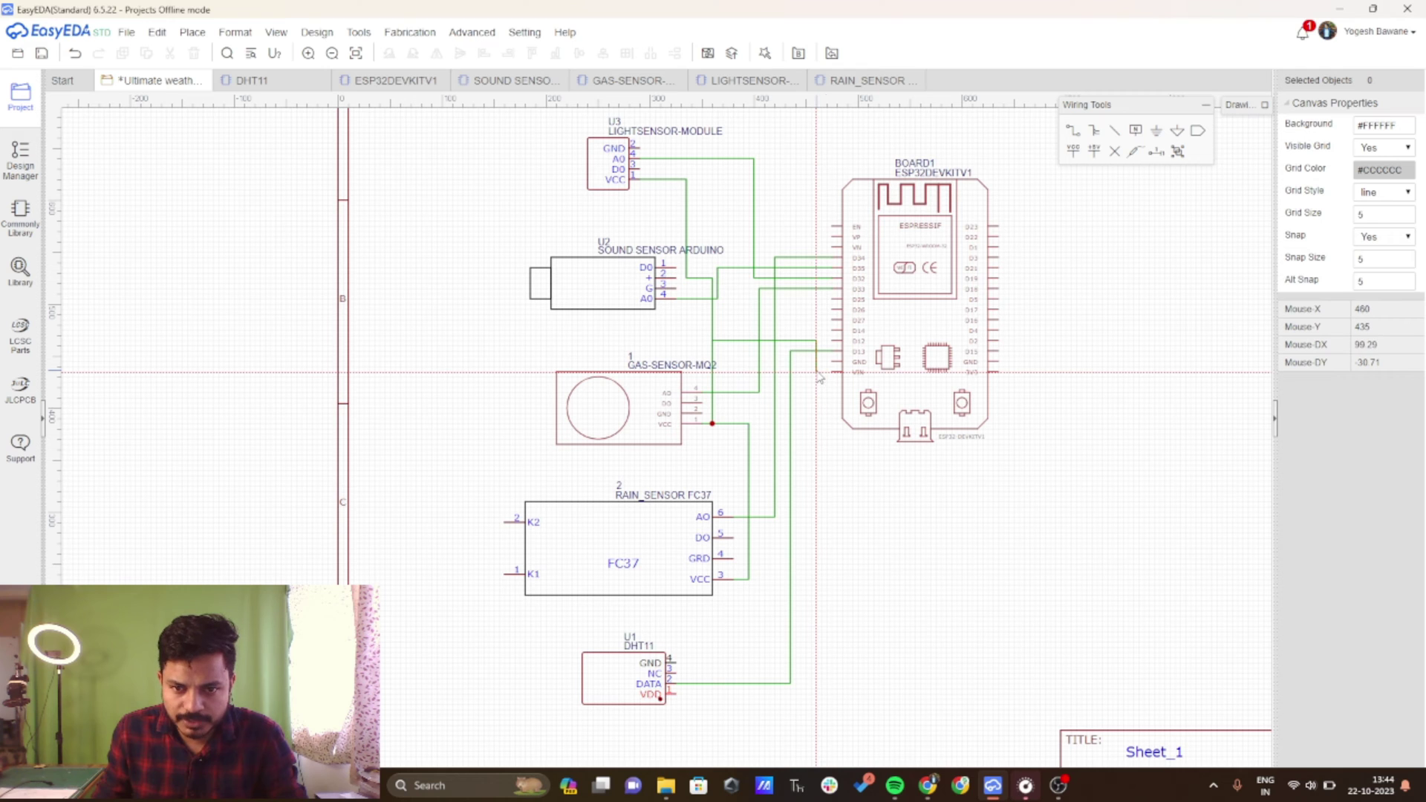
click(824, 372)
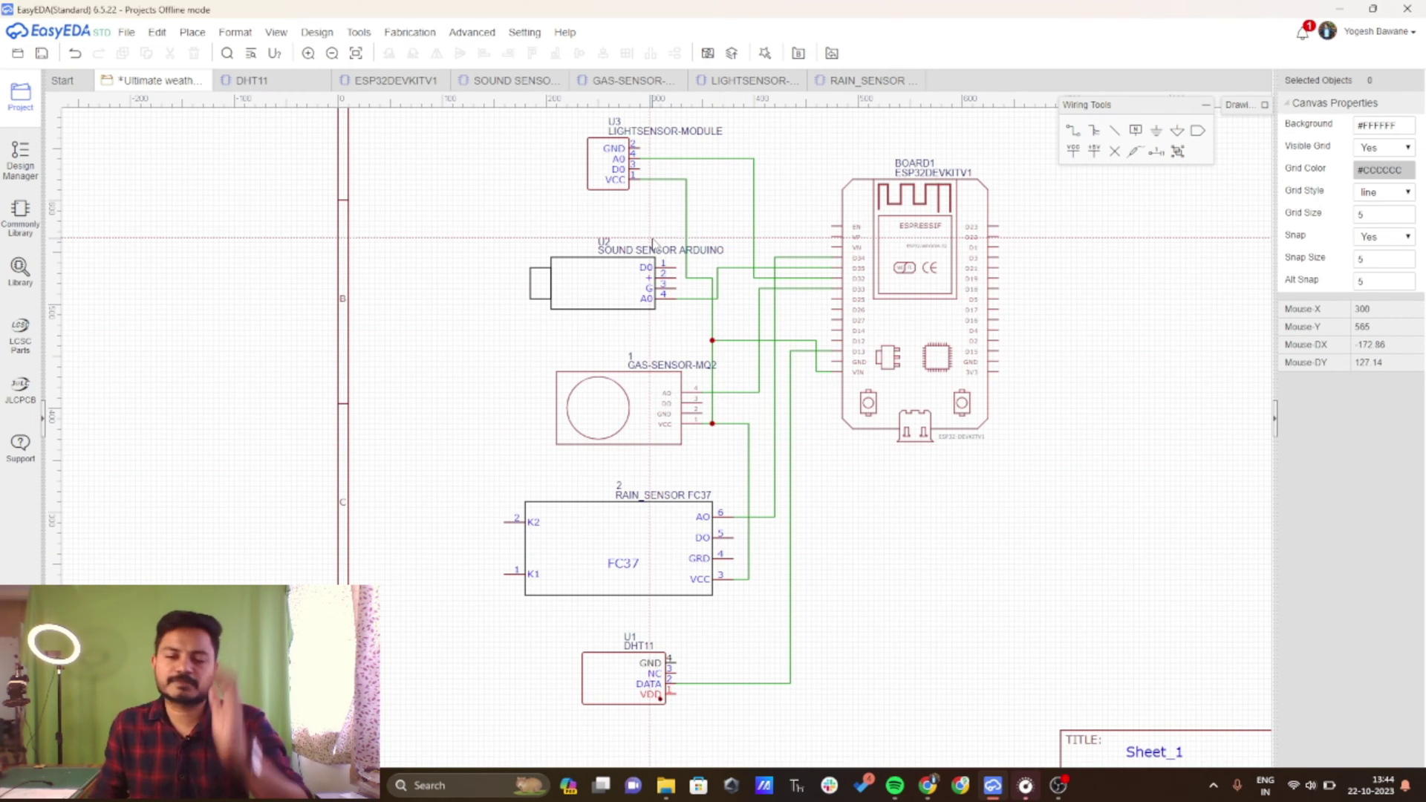
- Wire the light sensor's GND pin to the sound sensor's G pin and on to the gas sensor's GND pin
click(639, 147)
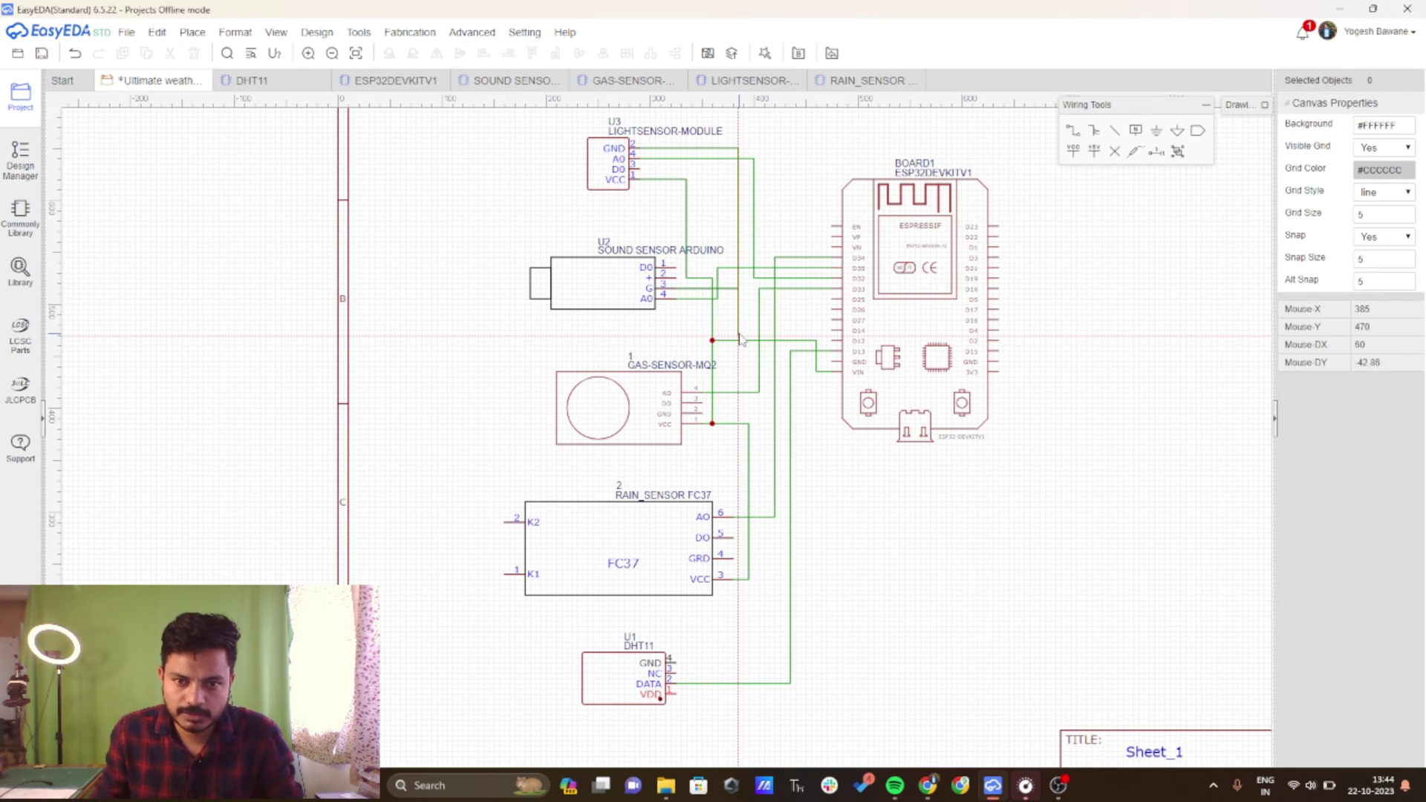
scroll(741, 339, up, 3)
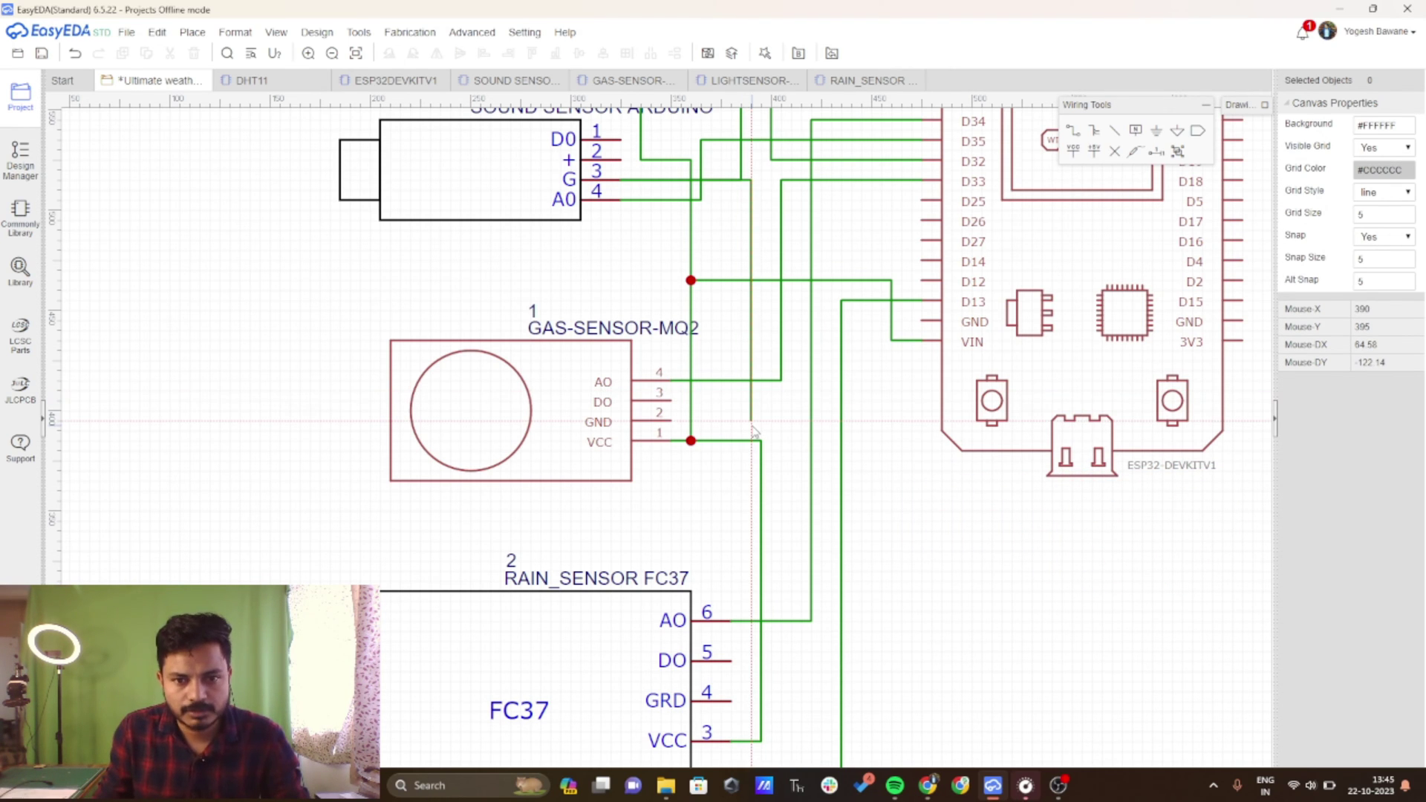
click(671, 421)
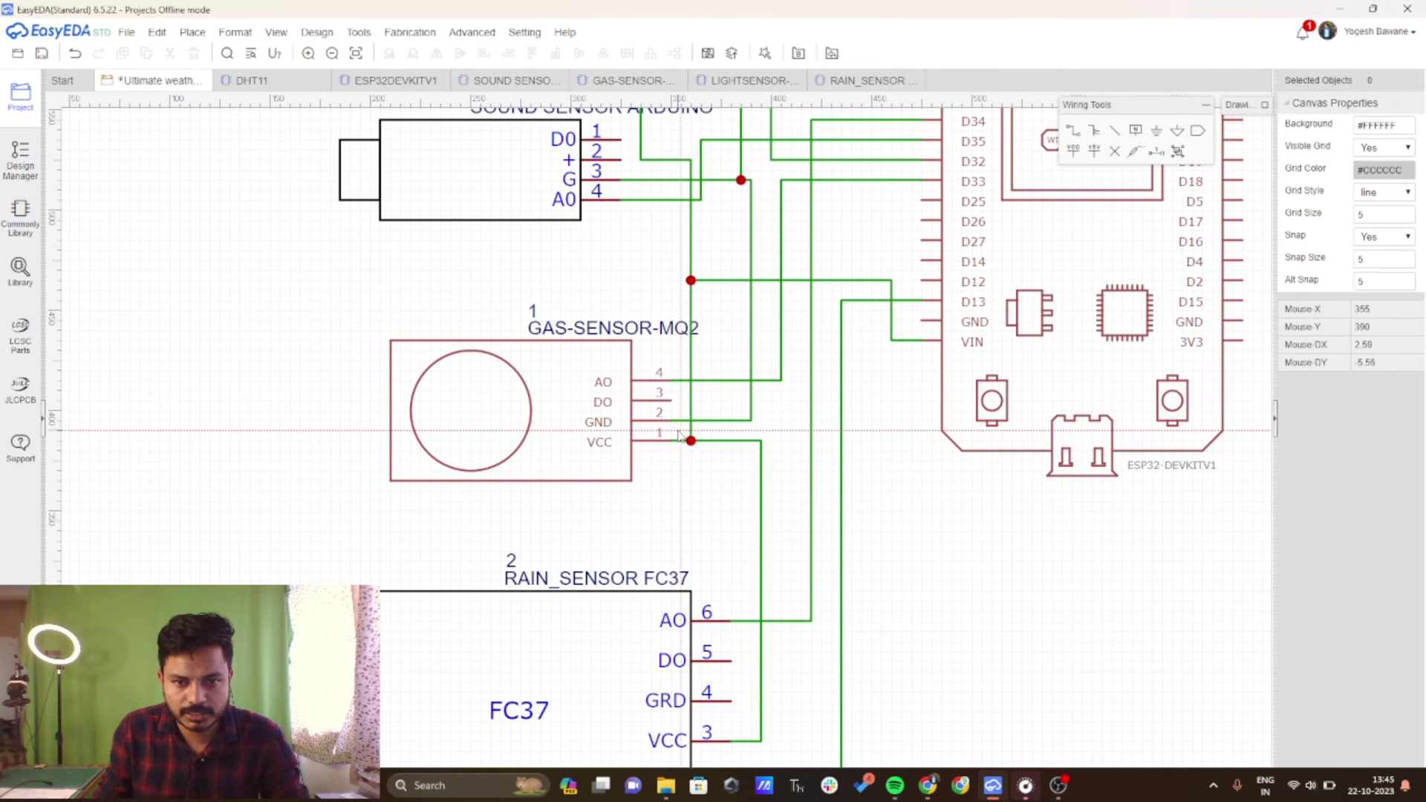
- Try to wire the rain sensor's GRD pin to the gas sensor's GND pin, undoing each attempt
right_drag(690, 591, 575, 283)
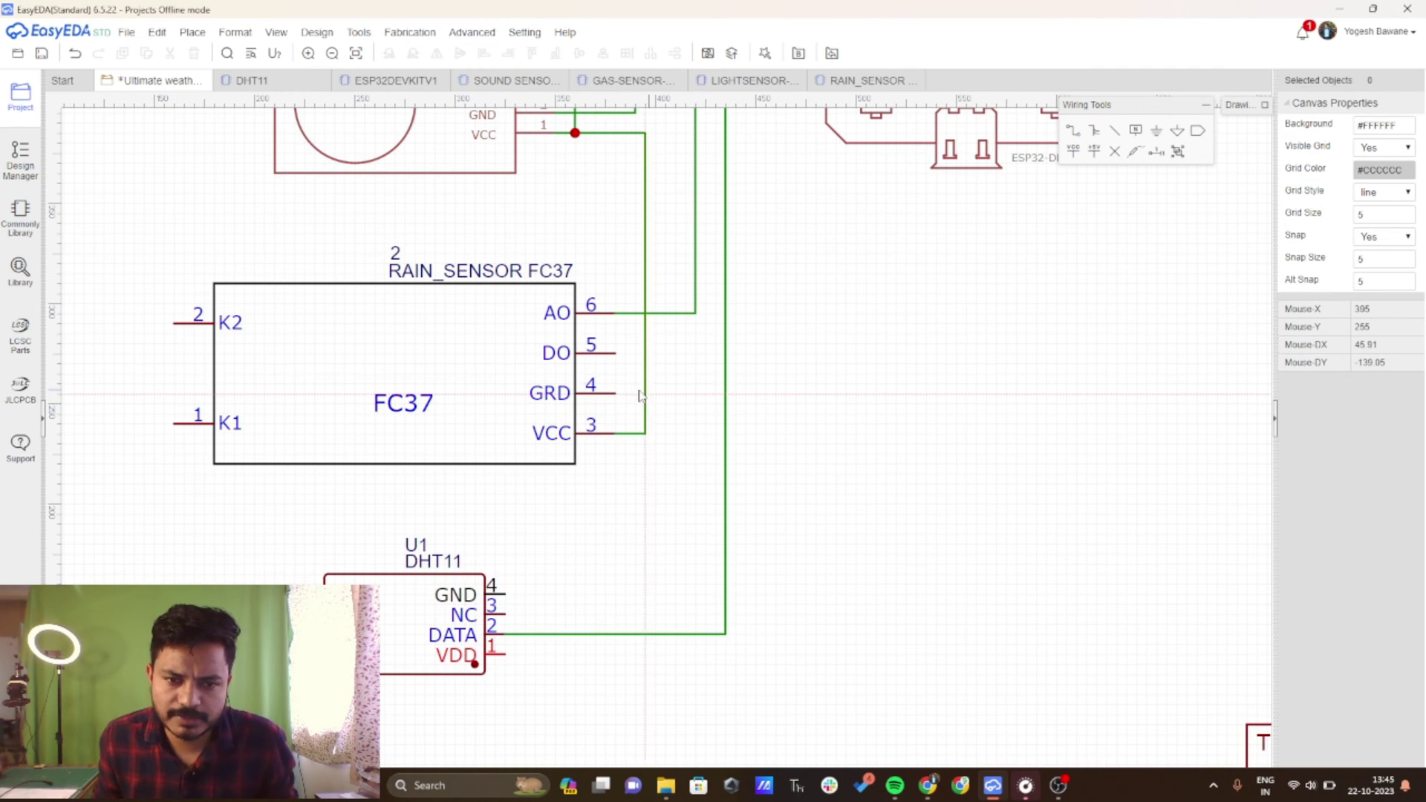
click(616, 393)
click(615, 113)
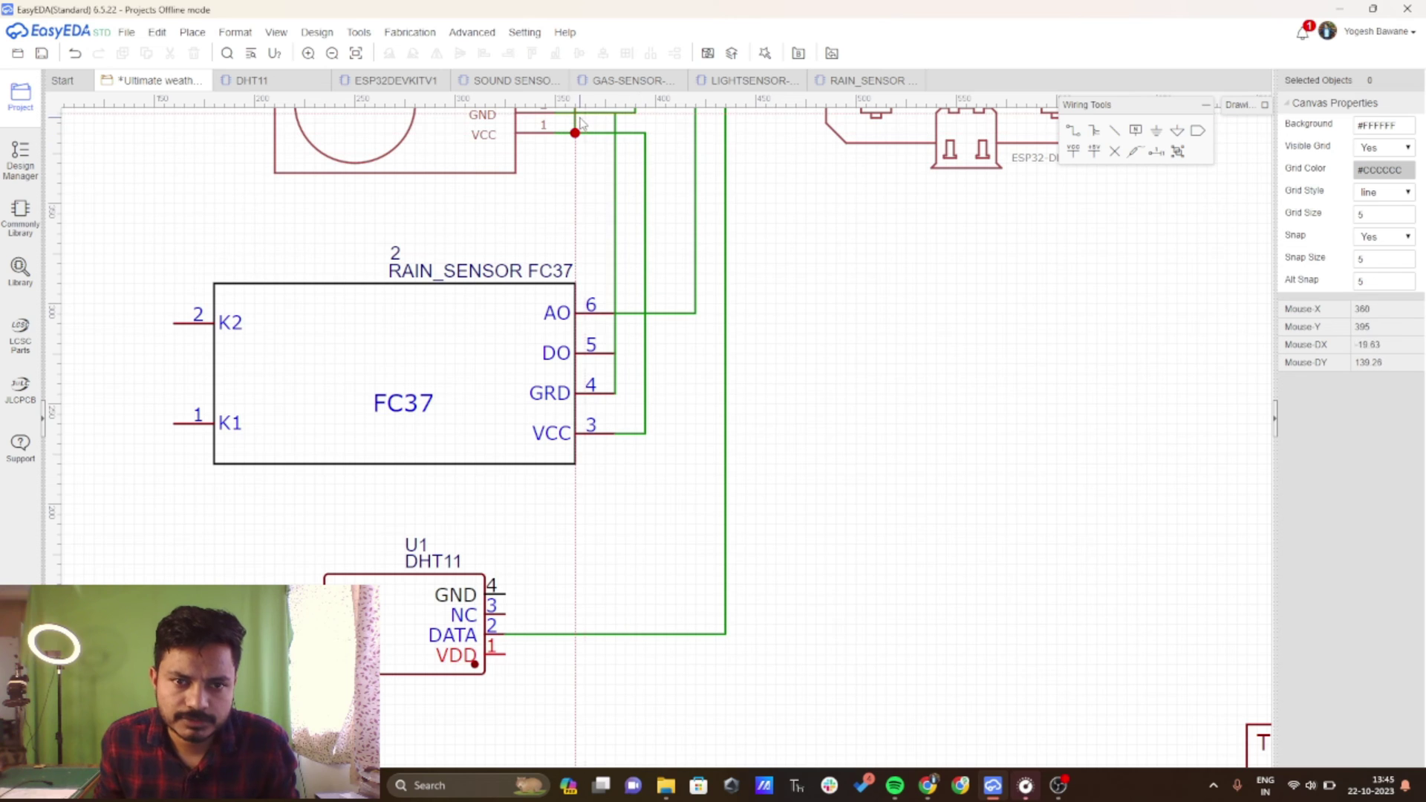
key(ctrl+z)
scroll(631, 397, down, 3)
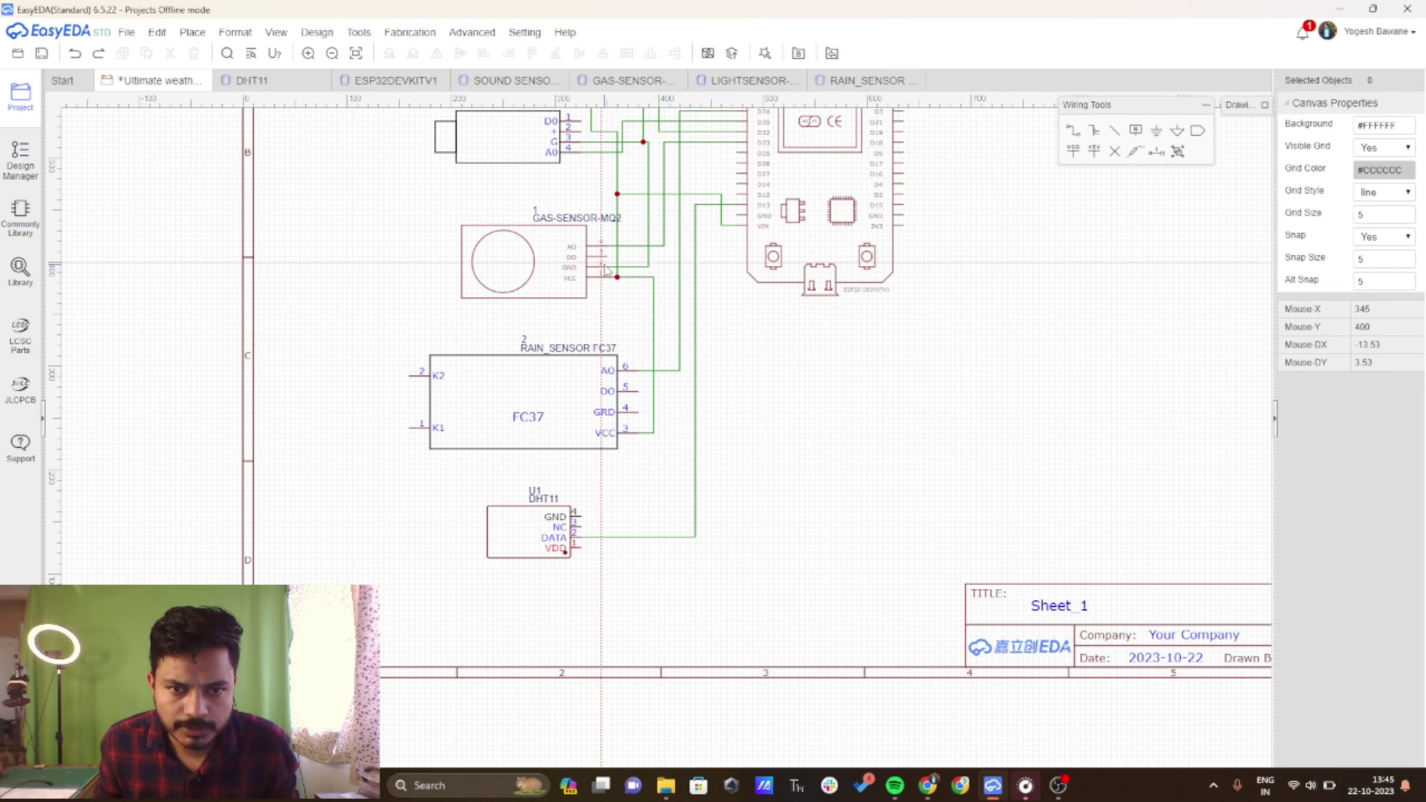
scroll(606, 269, up, 4)
click(609, 271)
click(765, 356)
click(736, 666)
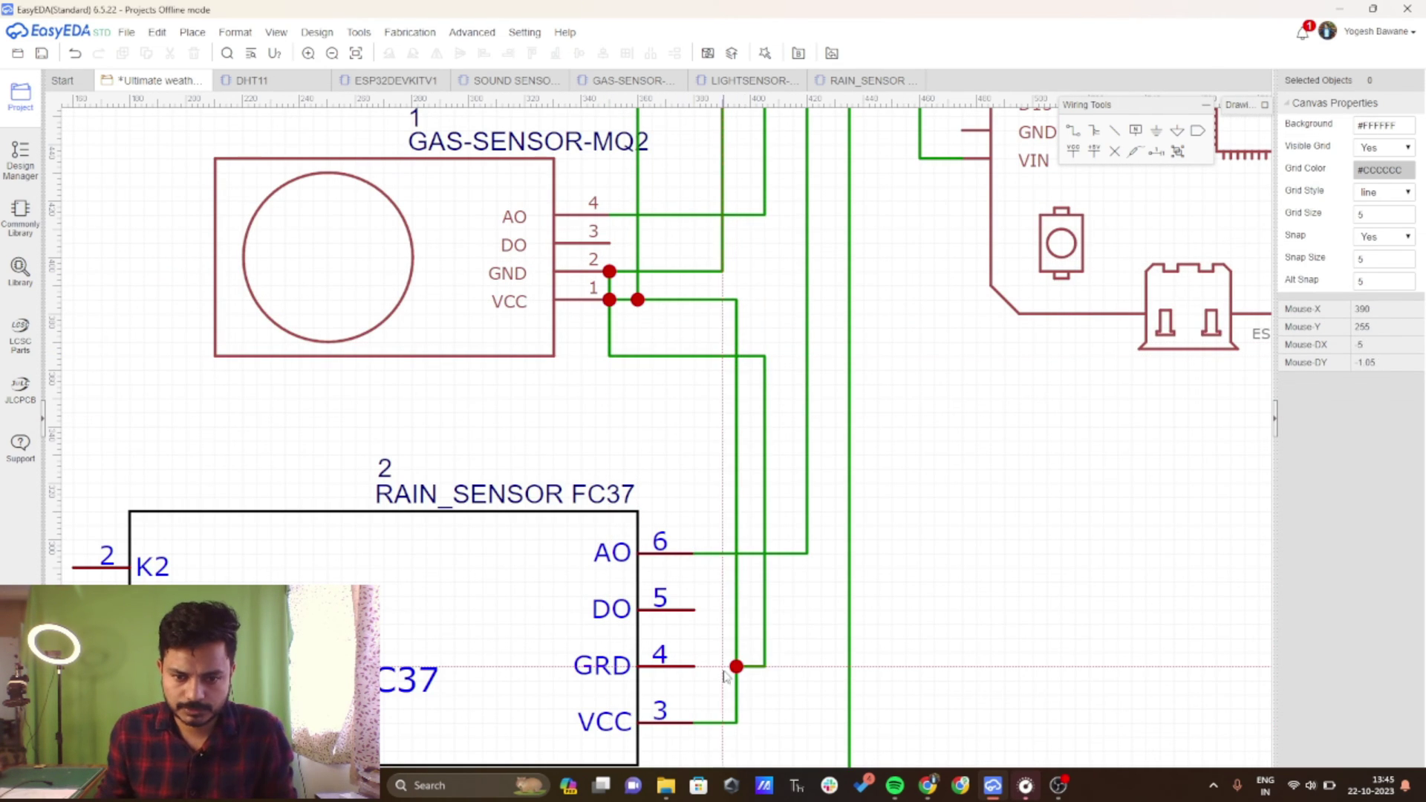
key(ctrl+z)
- Run a ground wire from the gas sensor's GND pin to the rain sensor's GRD pin, clear of the VCC wire
click(609, 271)
click(765, 355)
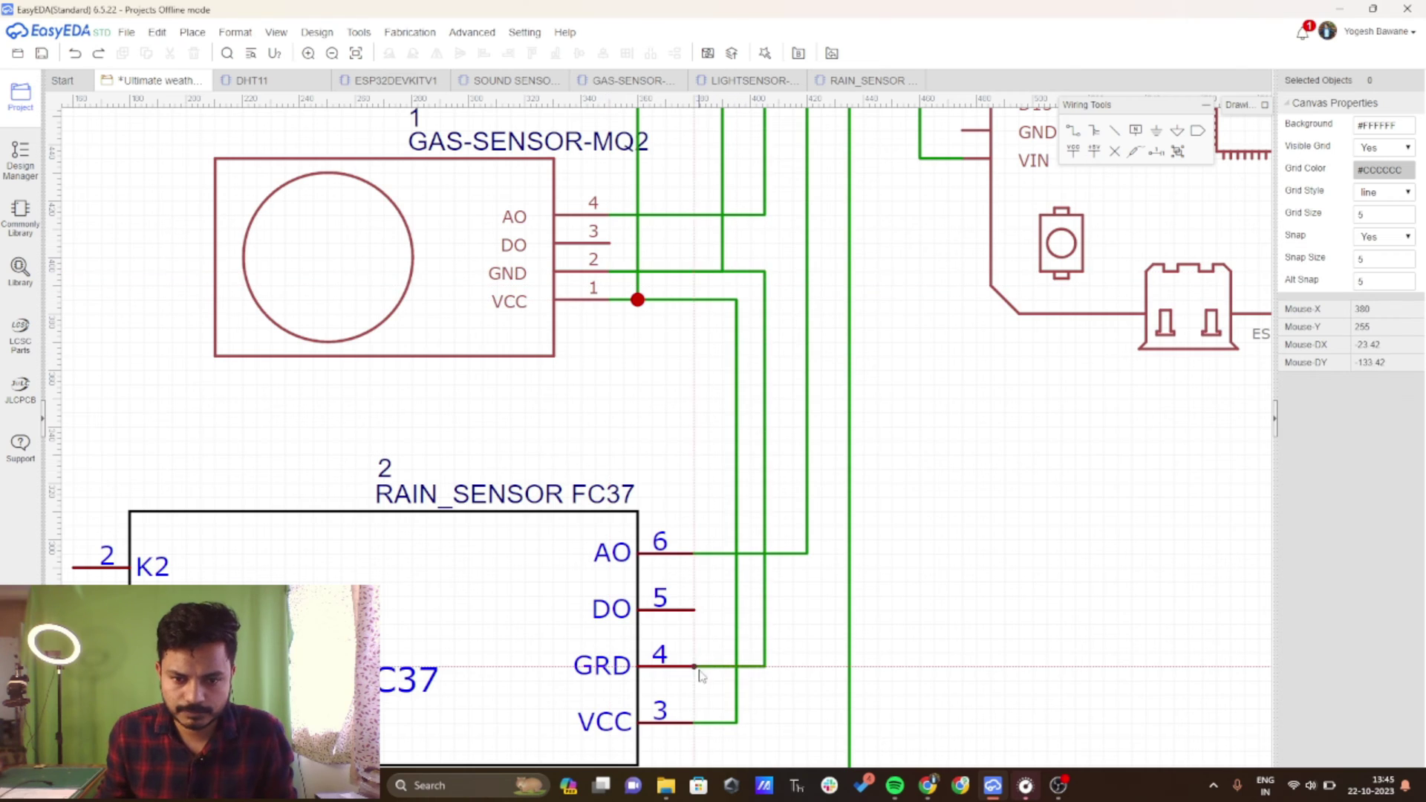
click(695, 666)
- Wire the DHT11's GND pin to the ground line at the rain sensor's GRD pin
scroll(809, 581, up, 2)
scroll(809, 582, down, 5)
scroll(608, 473, up, 4)
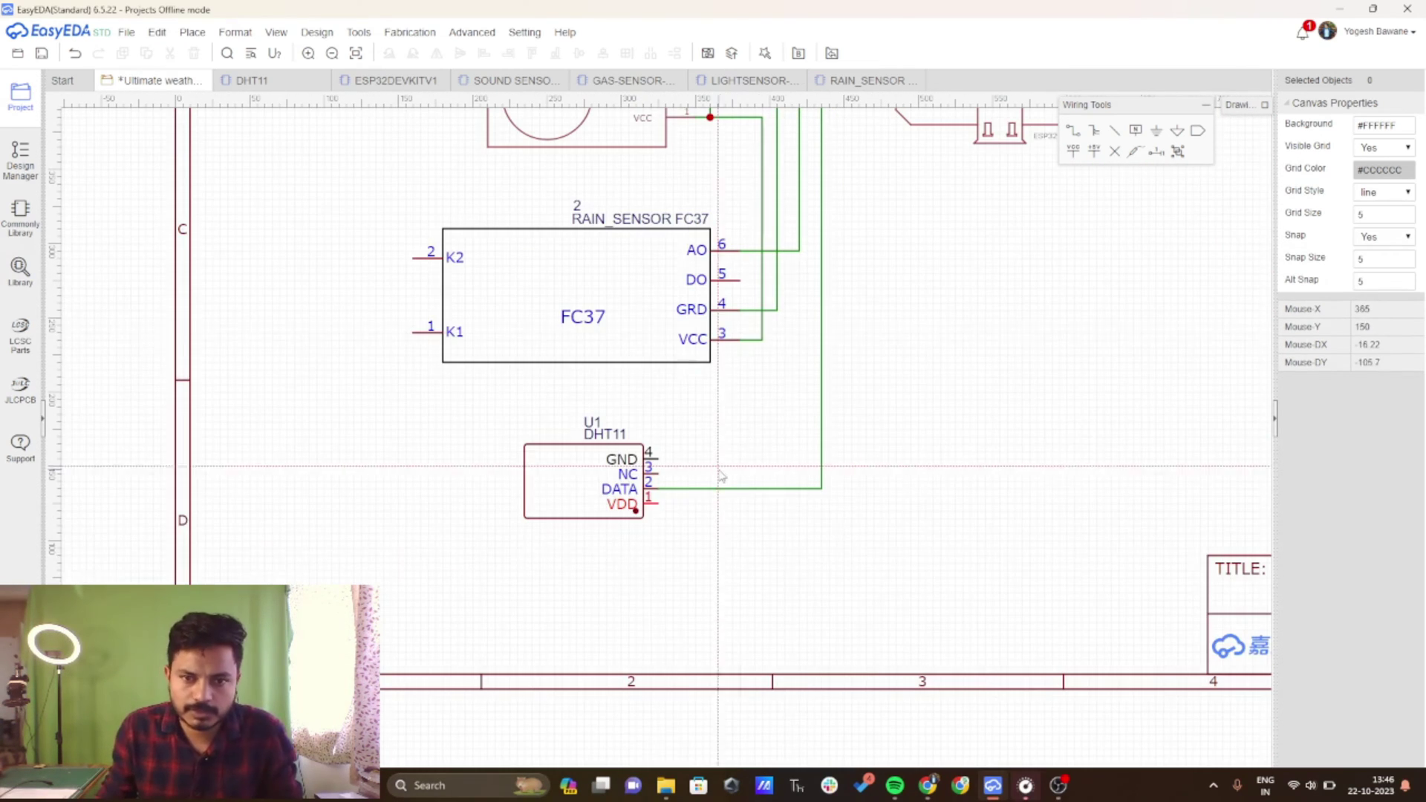
click(658, 459)
click(777, 458)
click(777, 310)
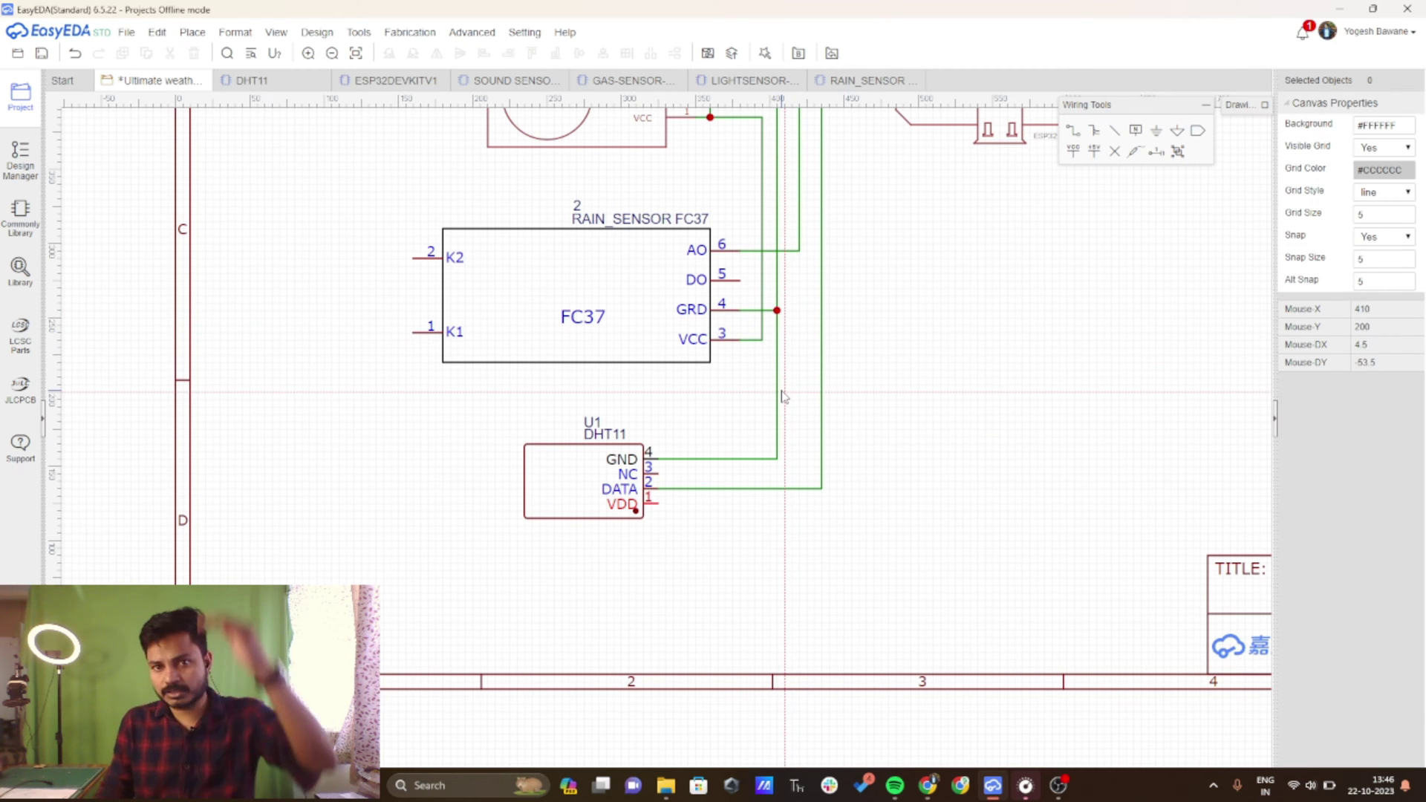
scroll(783, 396, up, 3)
scroll(727, 453, down, 6)
scroll(683, 479, down, 2)
scroll(793, 264, up, 4)
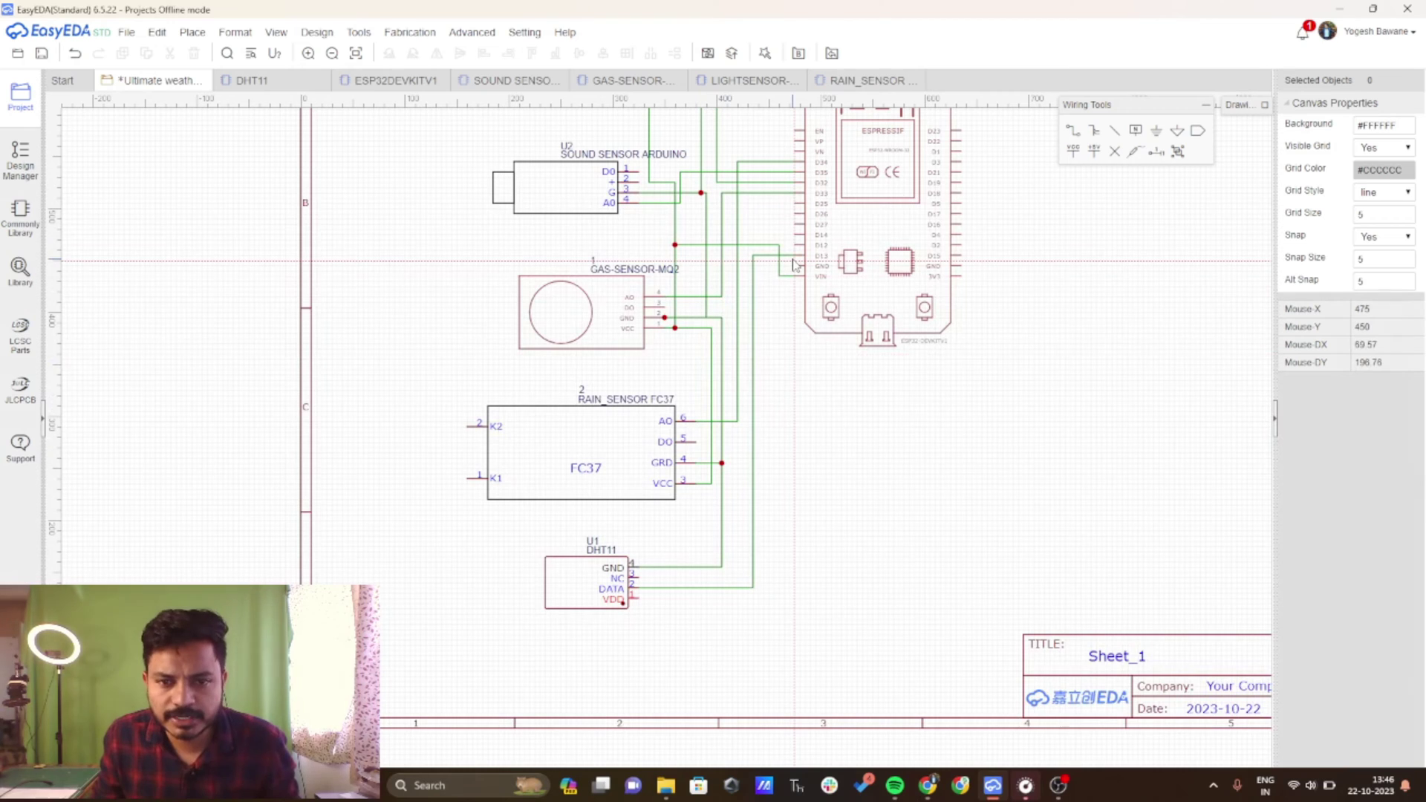
- Wire the ESP32's GND pin to the sensors' common ground line between the gas sensor and the rain sensor
click(795, 265)
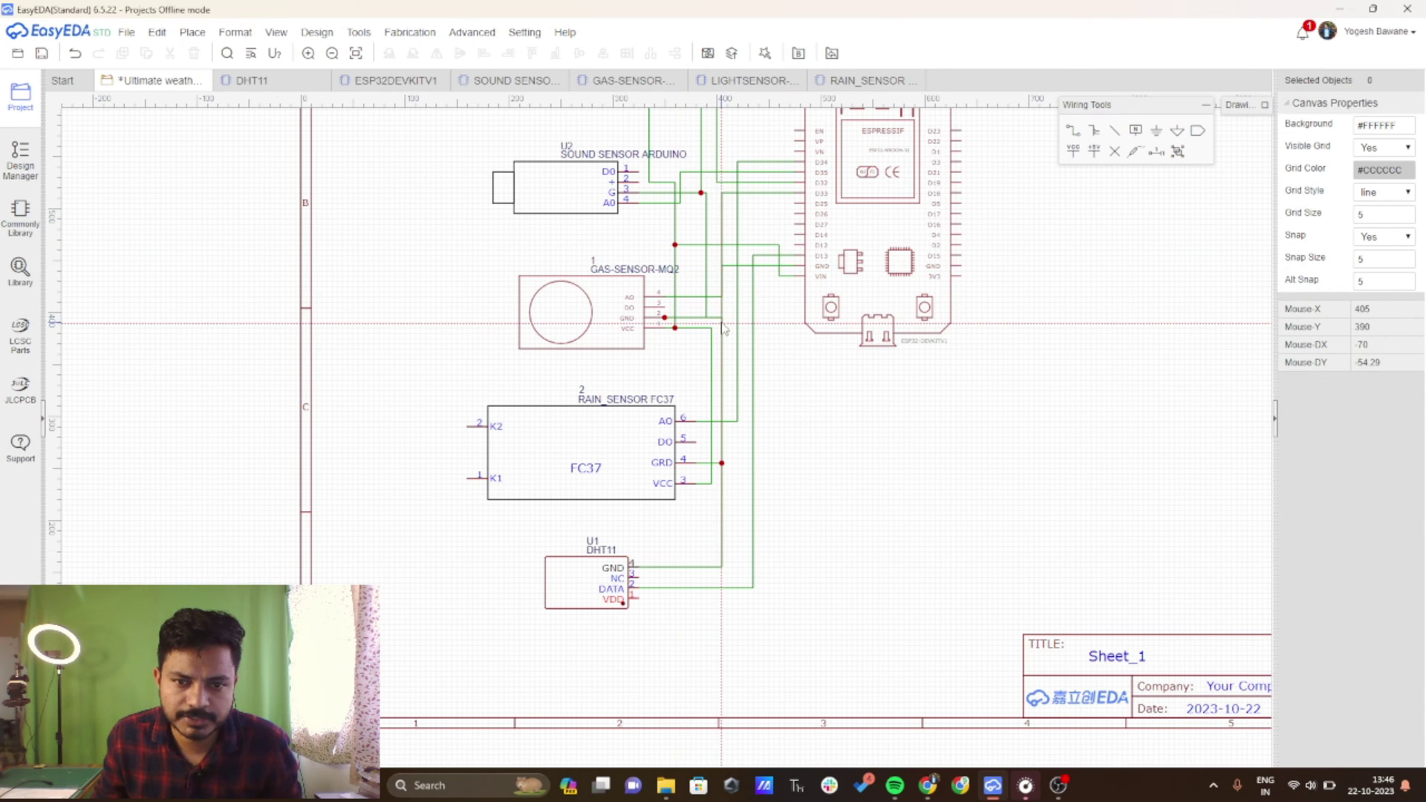
click(770, 341)
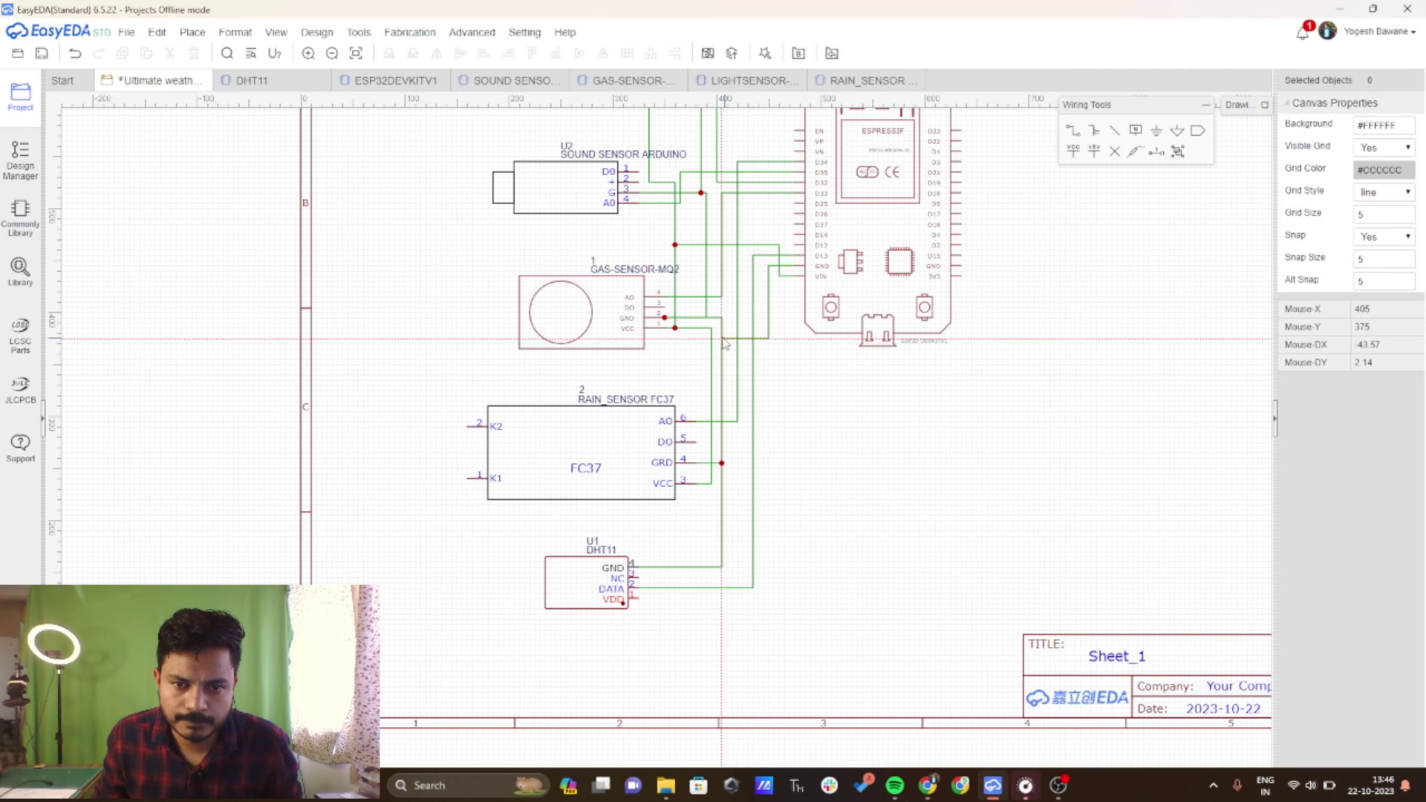
click(722, 340)
scroll(742, 364, down, 2)
scroll(777, 448, down, 1)
scroll(799, 433, up, 1)
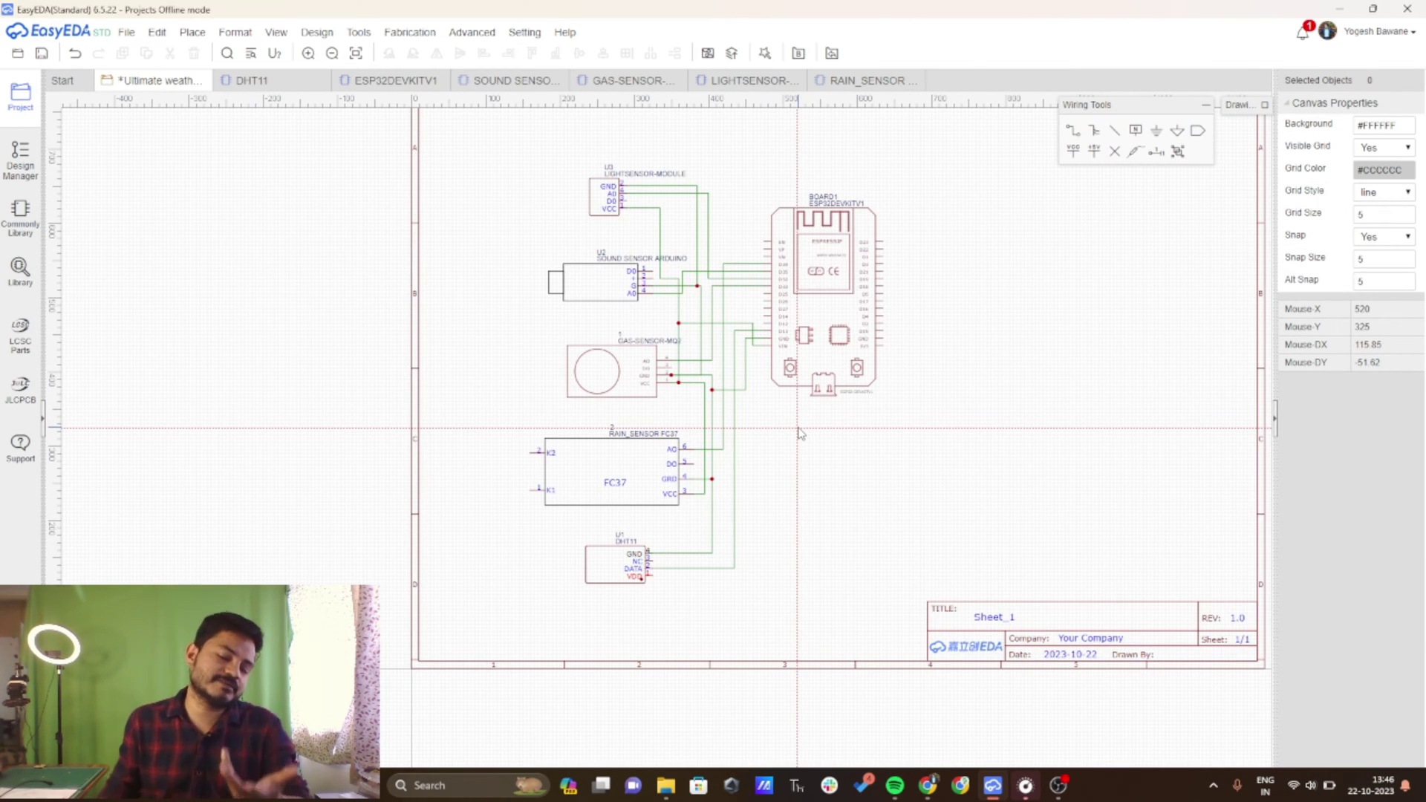
- Wire the DHT11's VDD pin to the rain sensor's VCC pin and save the schematic
scroll(646, 566, down, 2)
scroll(649, 578, up, 5)
scroll(648, 578, up, 2)
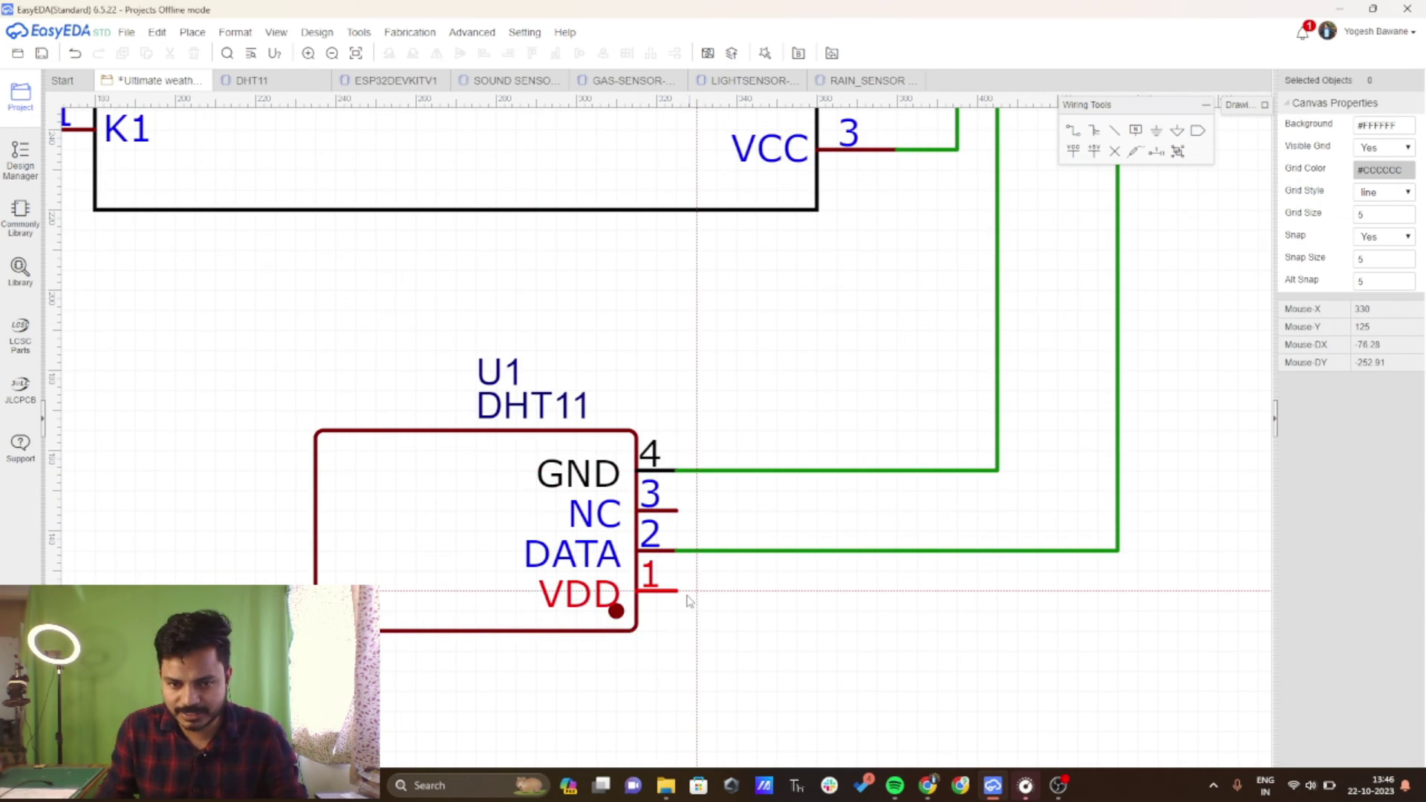
click(680, 592)
scroll(898, 377, up, 3)
scroll(895, 386, down, 5)
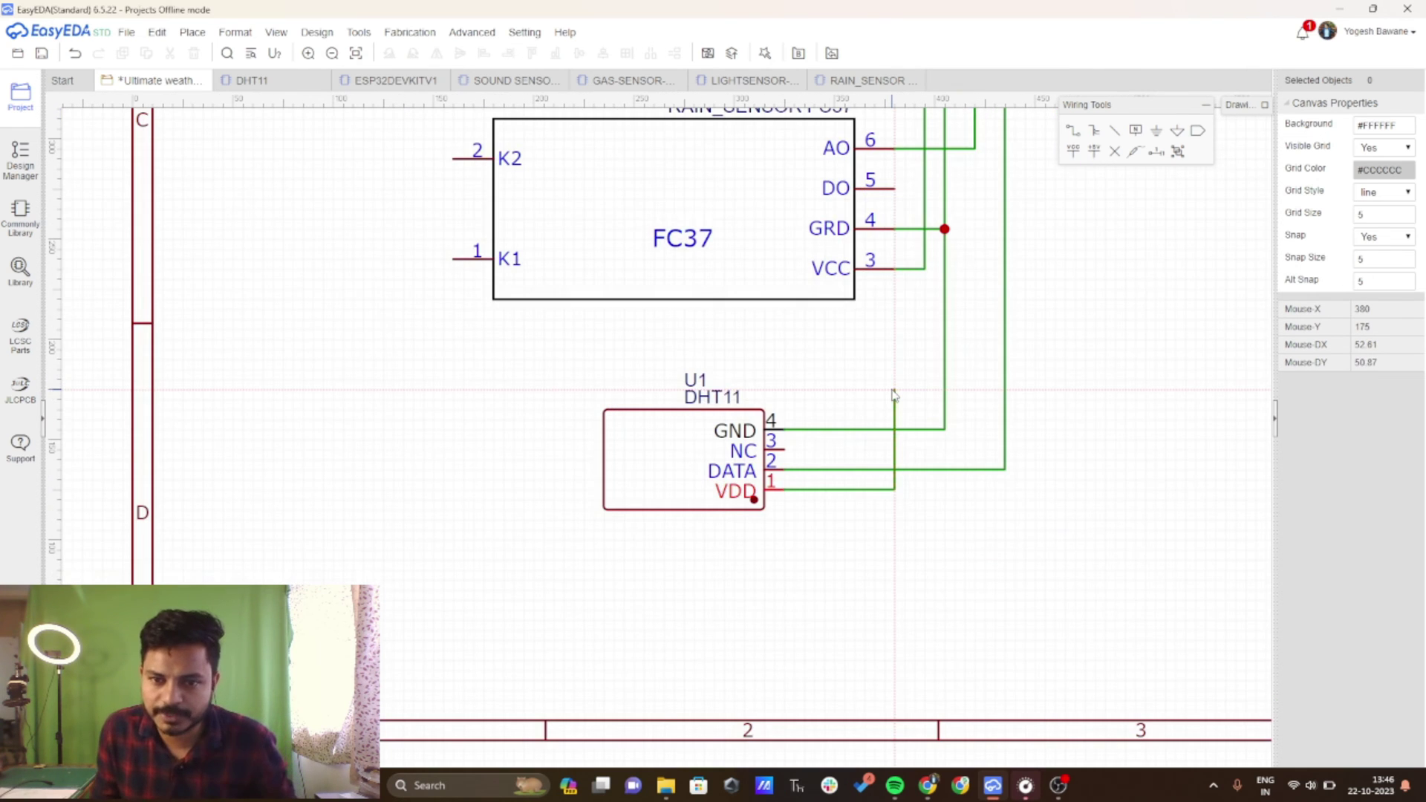
click(905, 268)
scroll(685, 603, up, 2)
scroll(685, 604, down, 5)
scroll(570, 543, up, 5)
scroll(570, 542, down, 5)
scroll(799, 468, up, 1)
scroll(884, 456, down, 1)
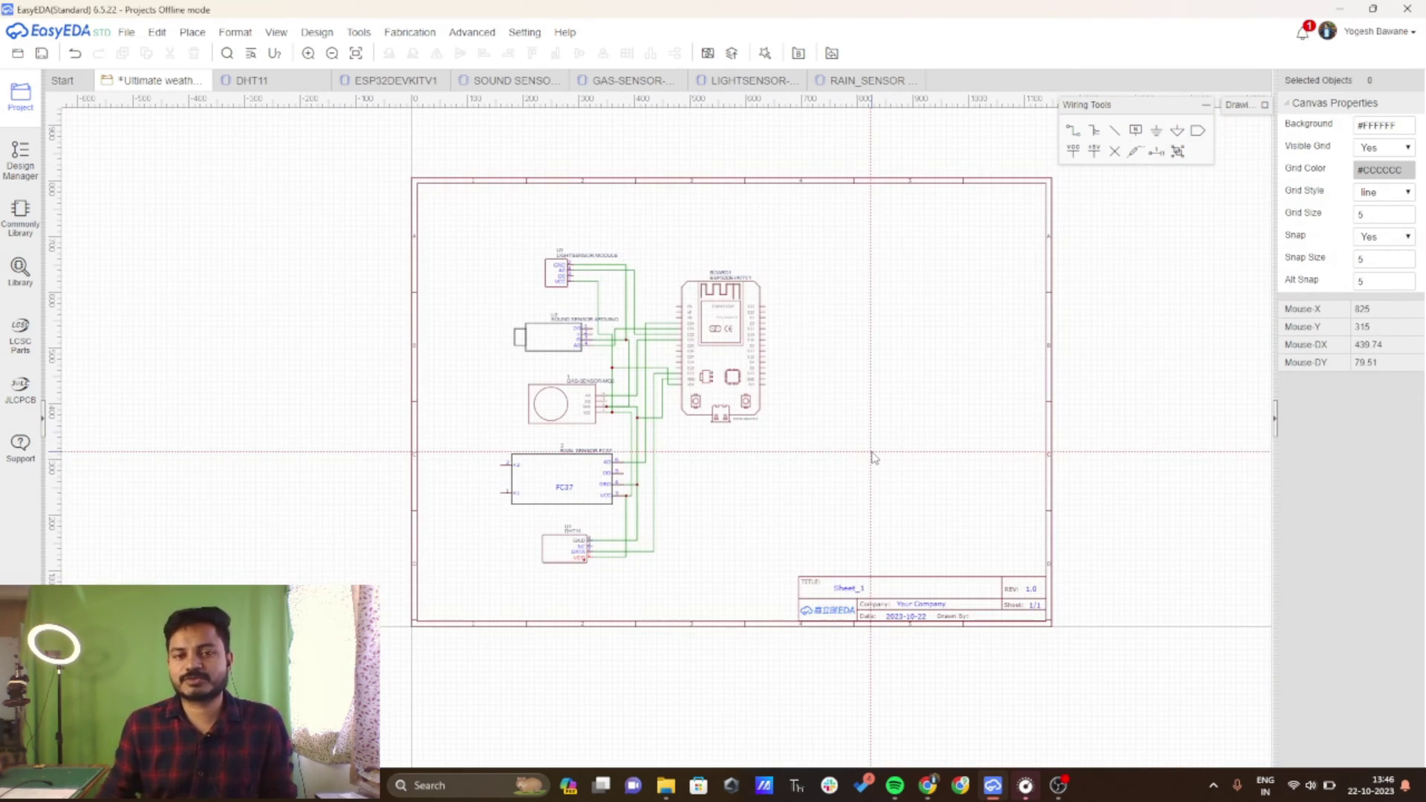
scroll(635, 383, up, 2)
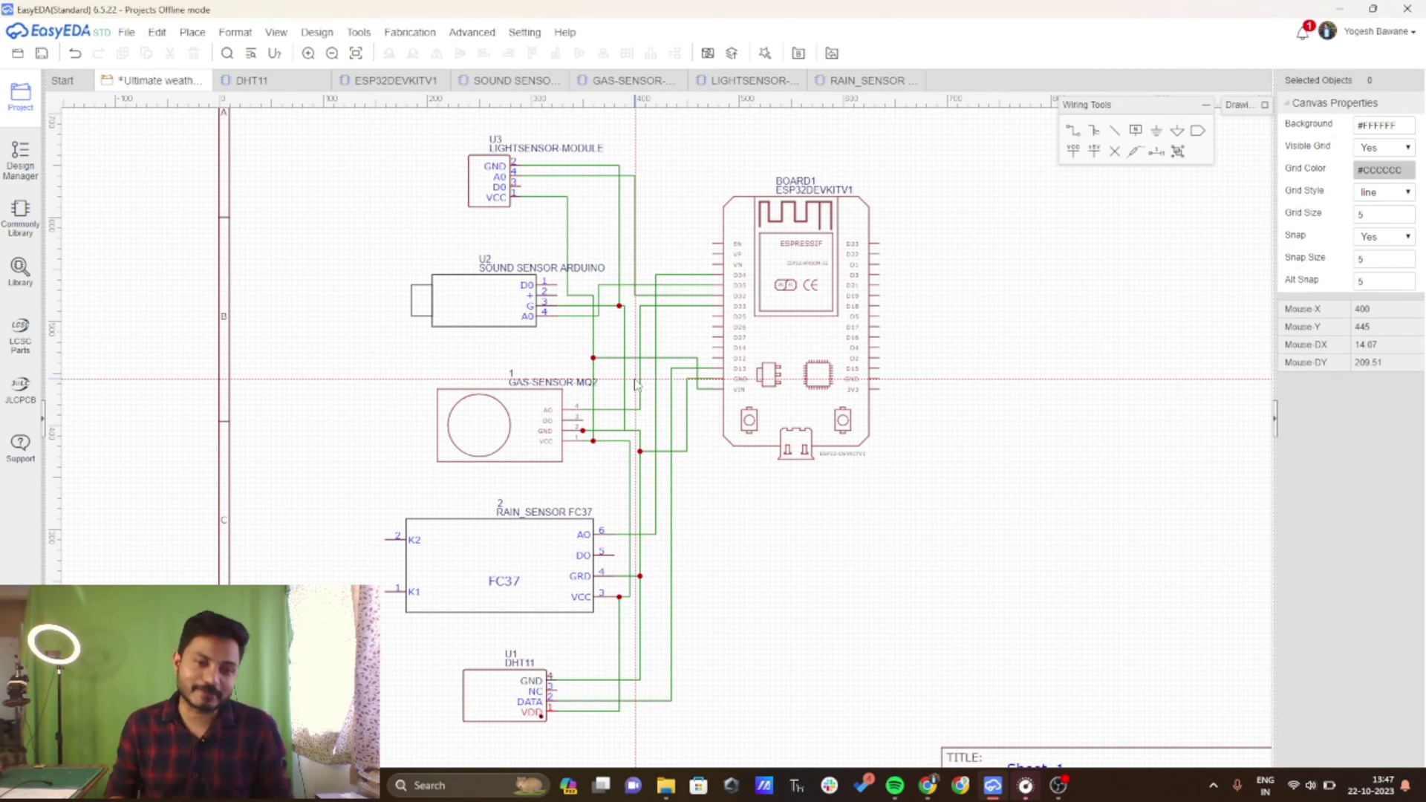
key(ctrl+s)
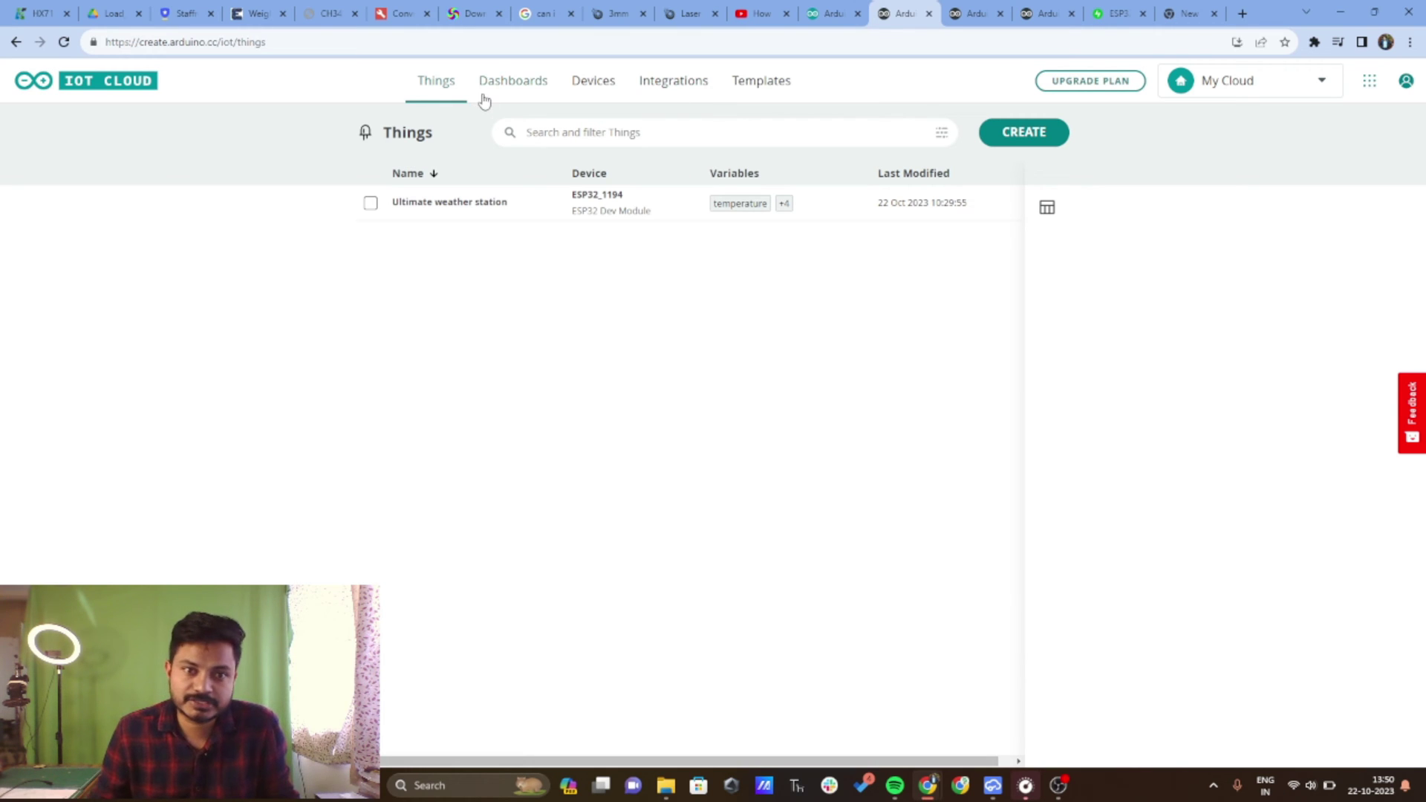
- In Arduino IoT Cloud, look through the Dashboards, Devices, Integrations and Templates sections and return to Things
click(508, 91)
click(598, 83)
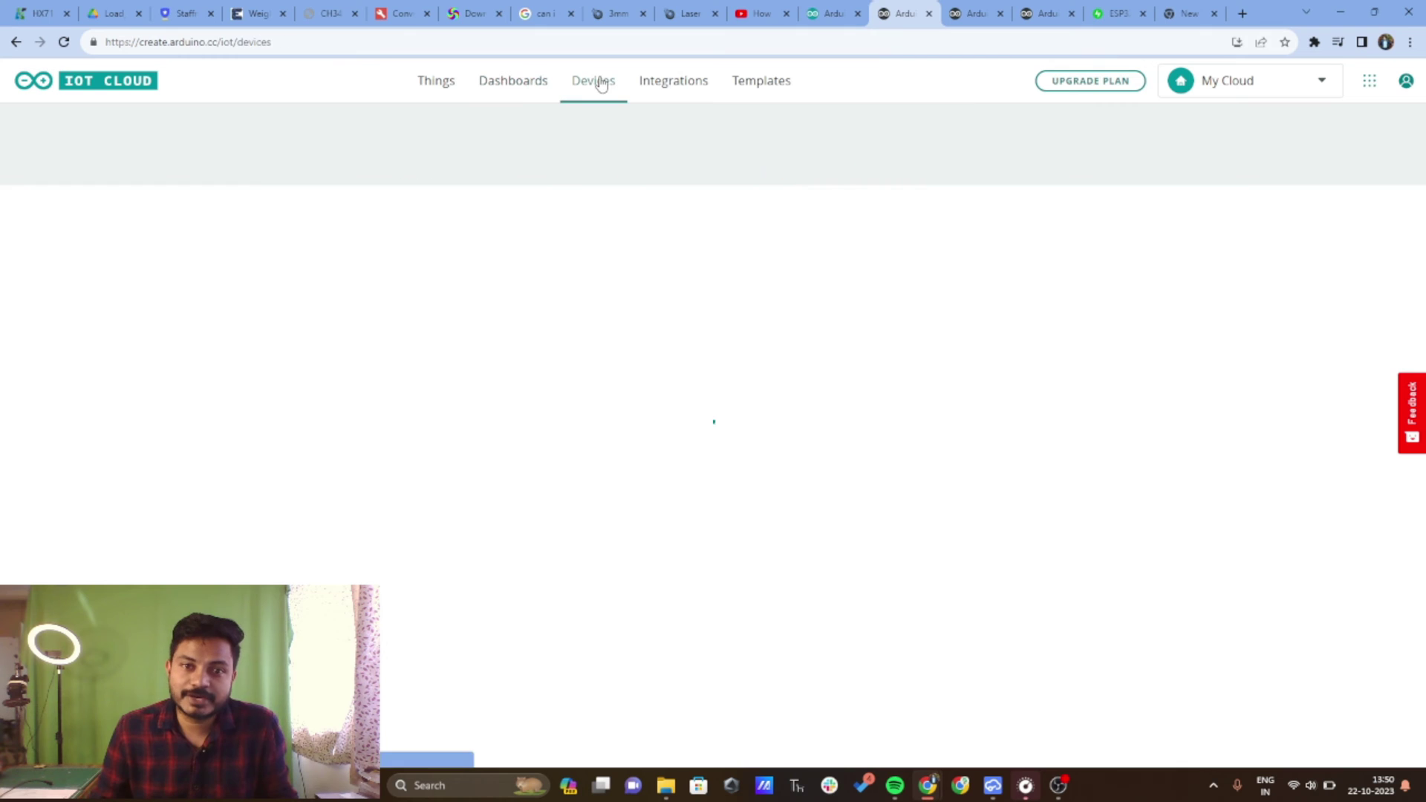
click(667, 85)
click(738, 89)
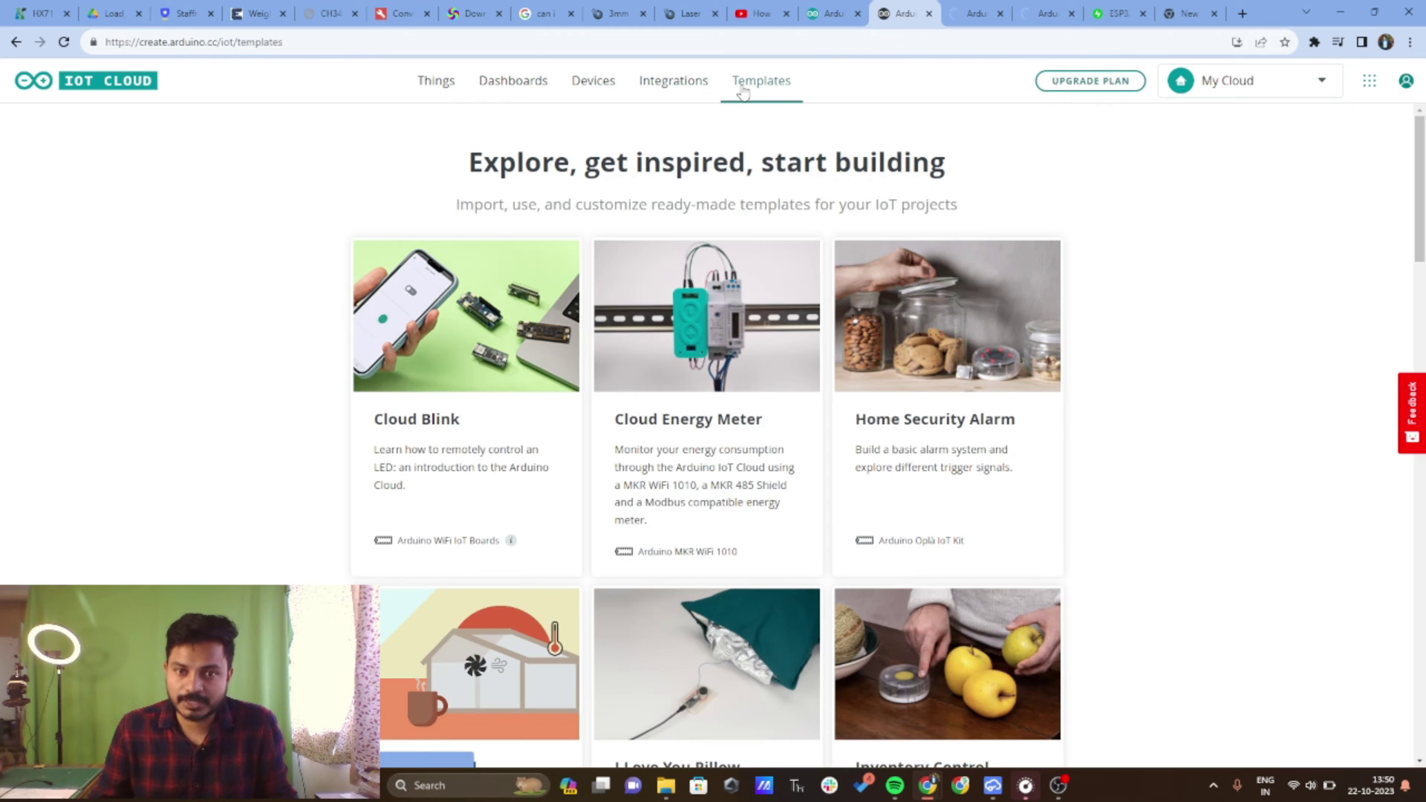
click(447, 93)
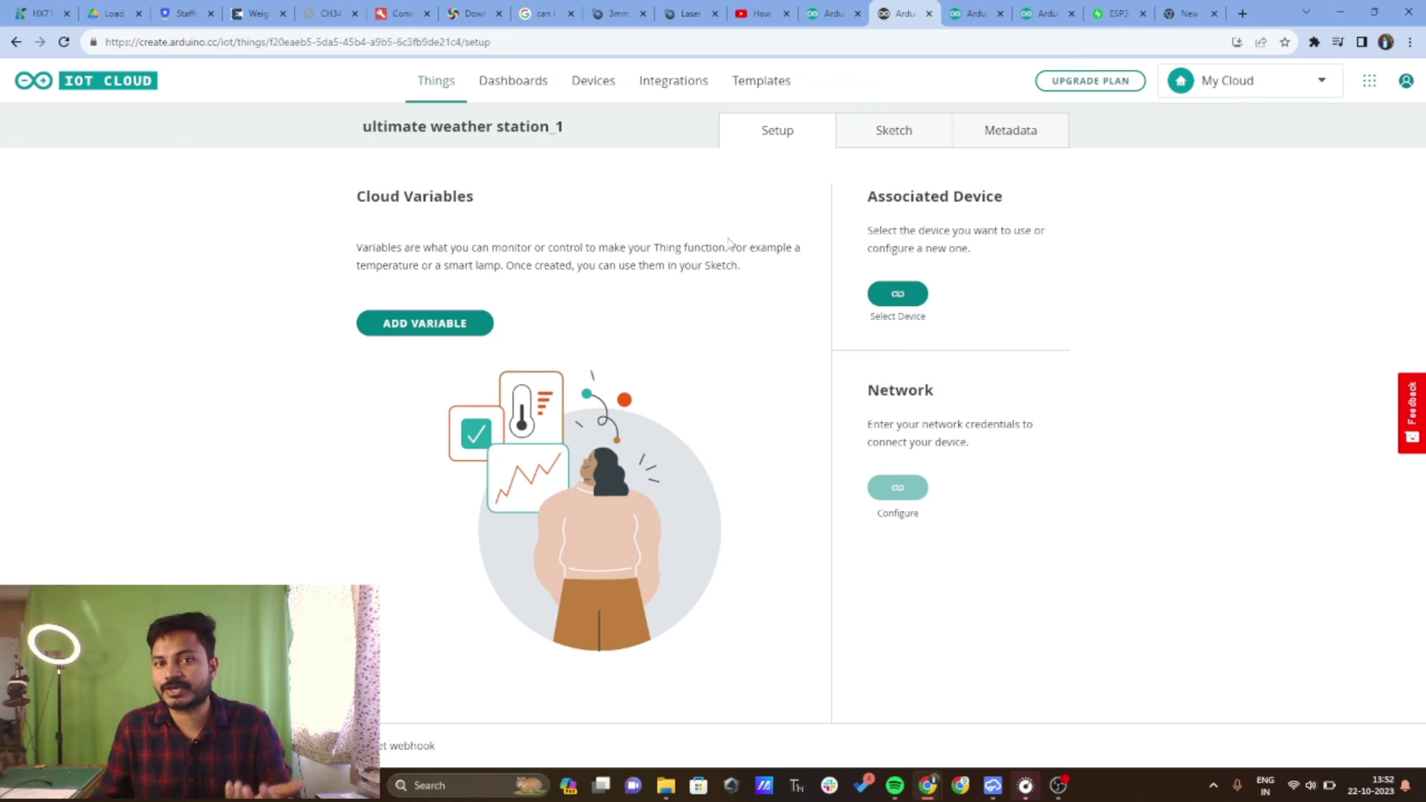
- Go back from the ultimate weather station_1 thing to the Things list and open the setup of Ultimate weather station
click(15, 43)
click(15, 43)
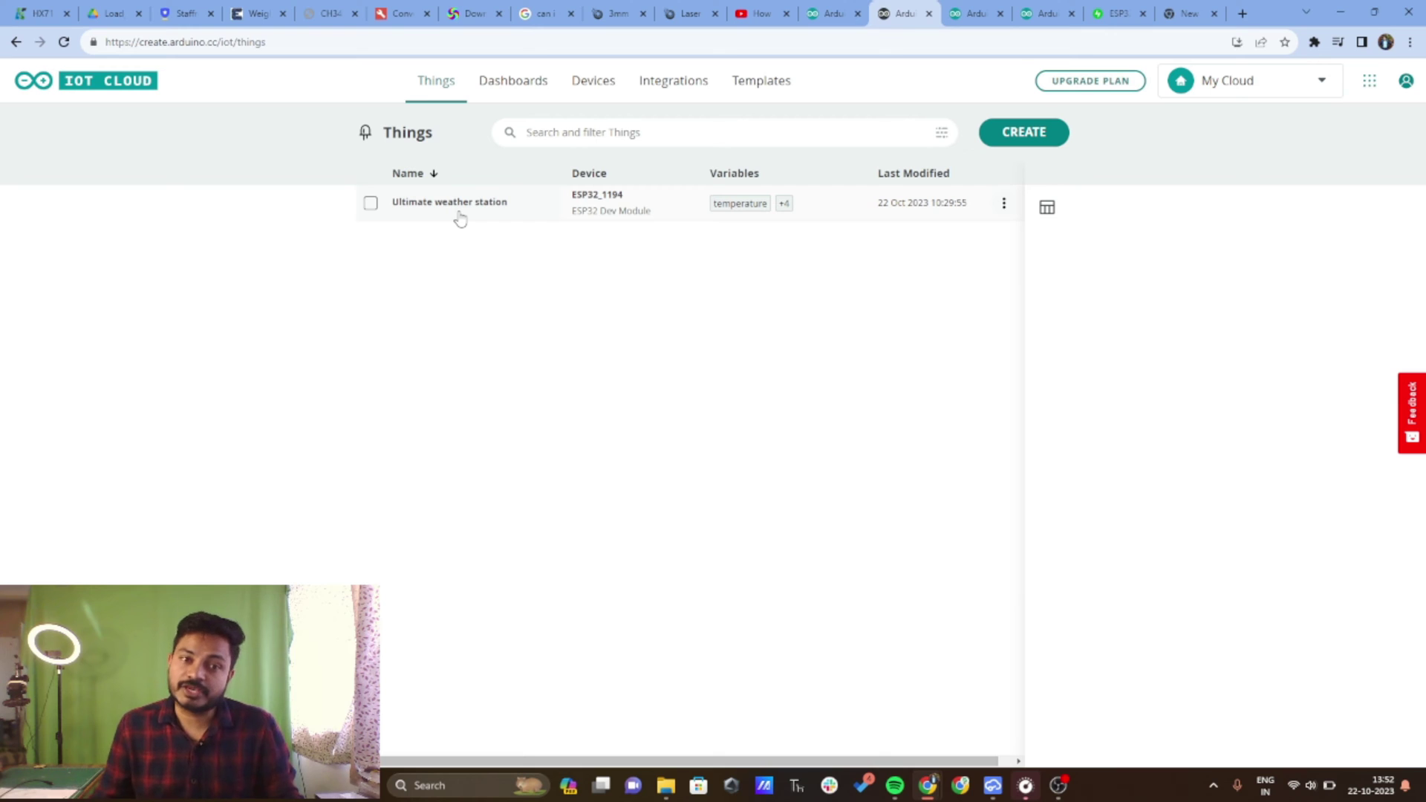
click(460, 215)
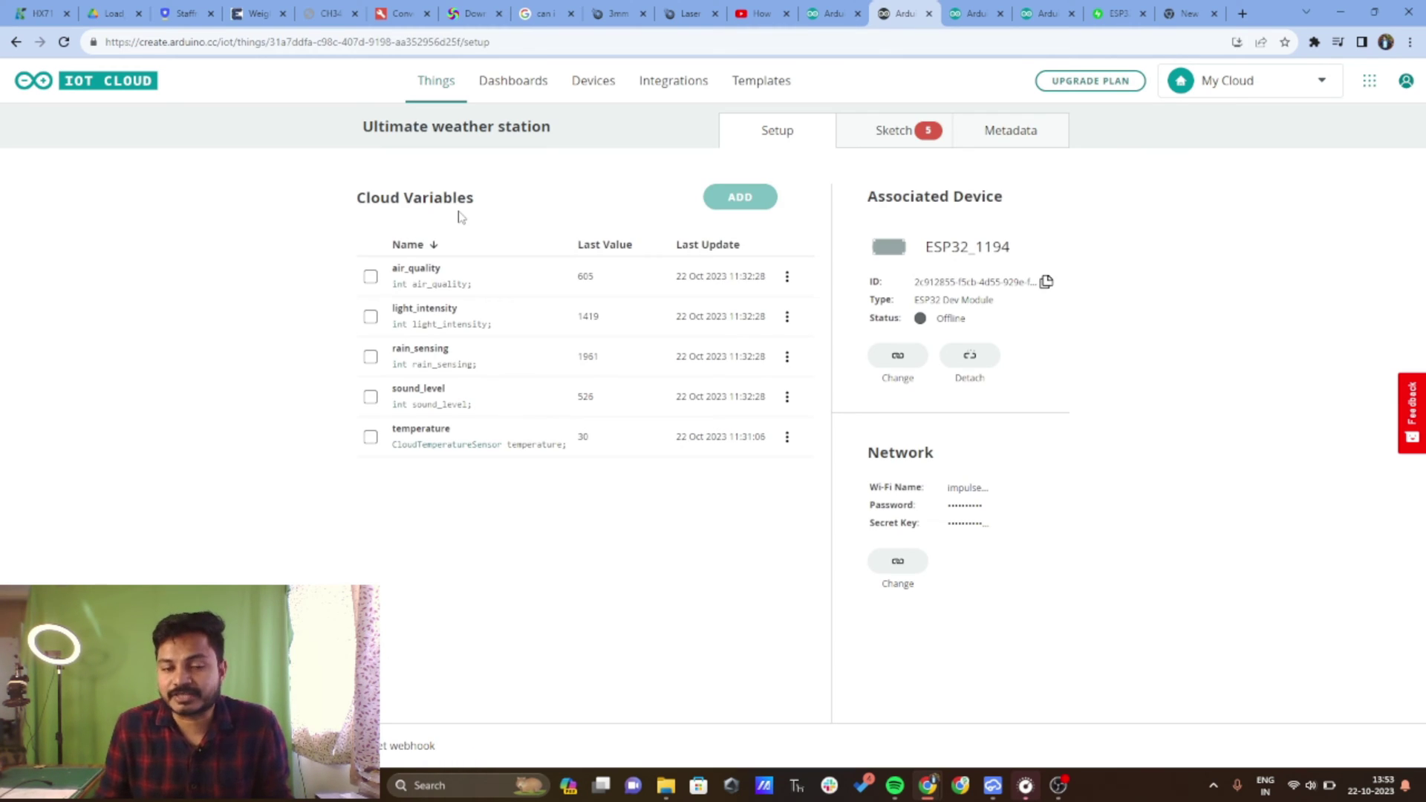
mouse_move(738, 198)
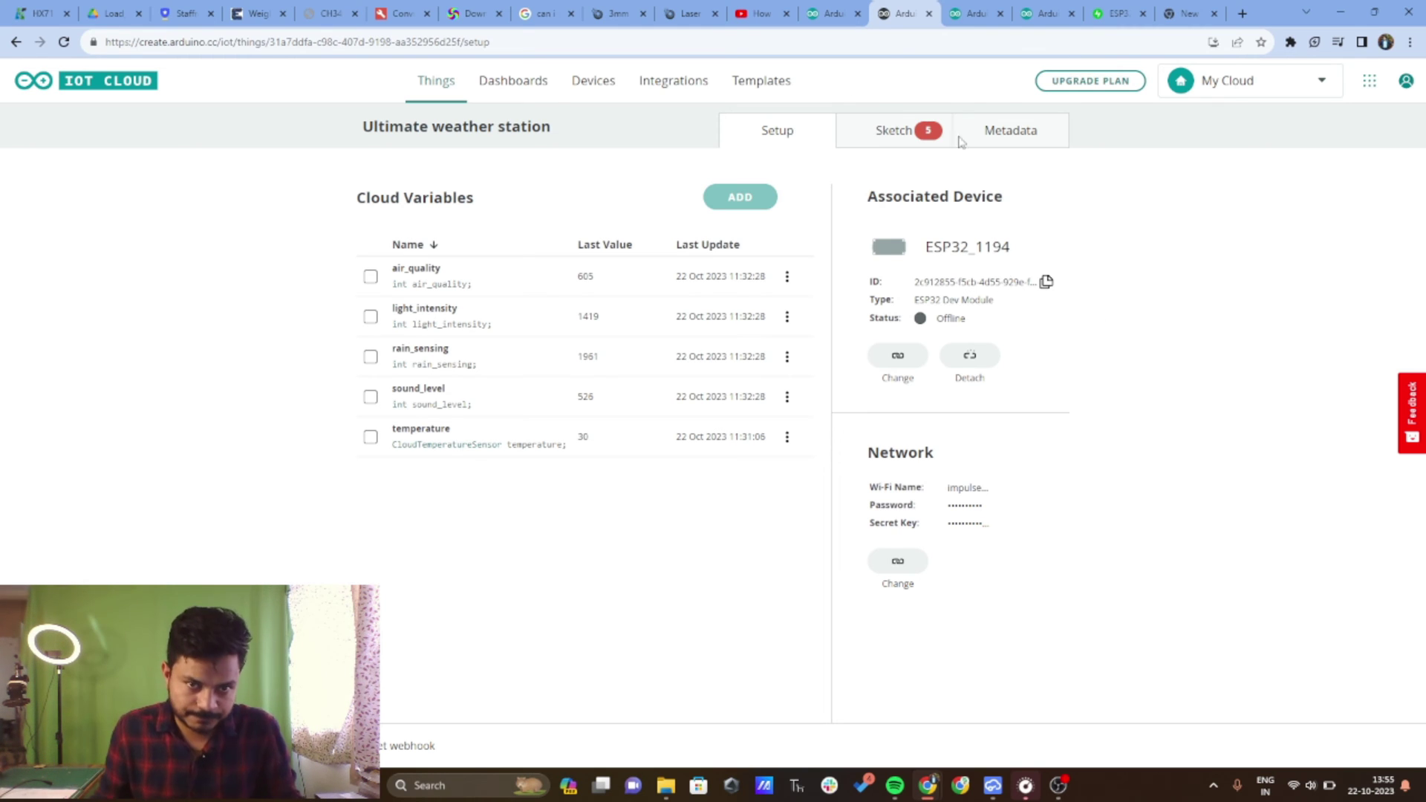
- Open the Ultimate weather station dashboard and switch it to edit mode
click(514, 84)
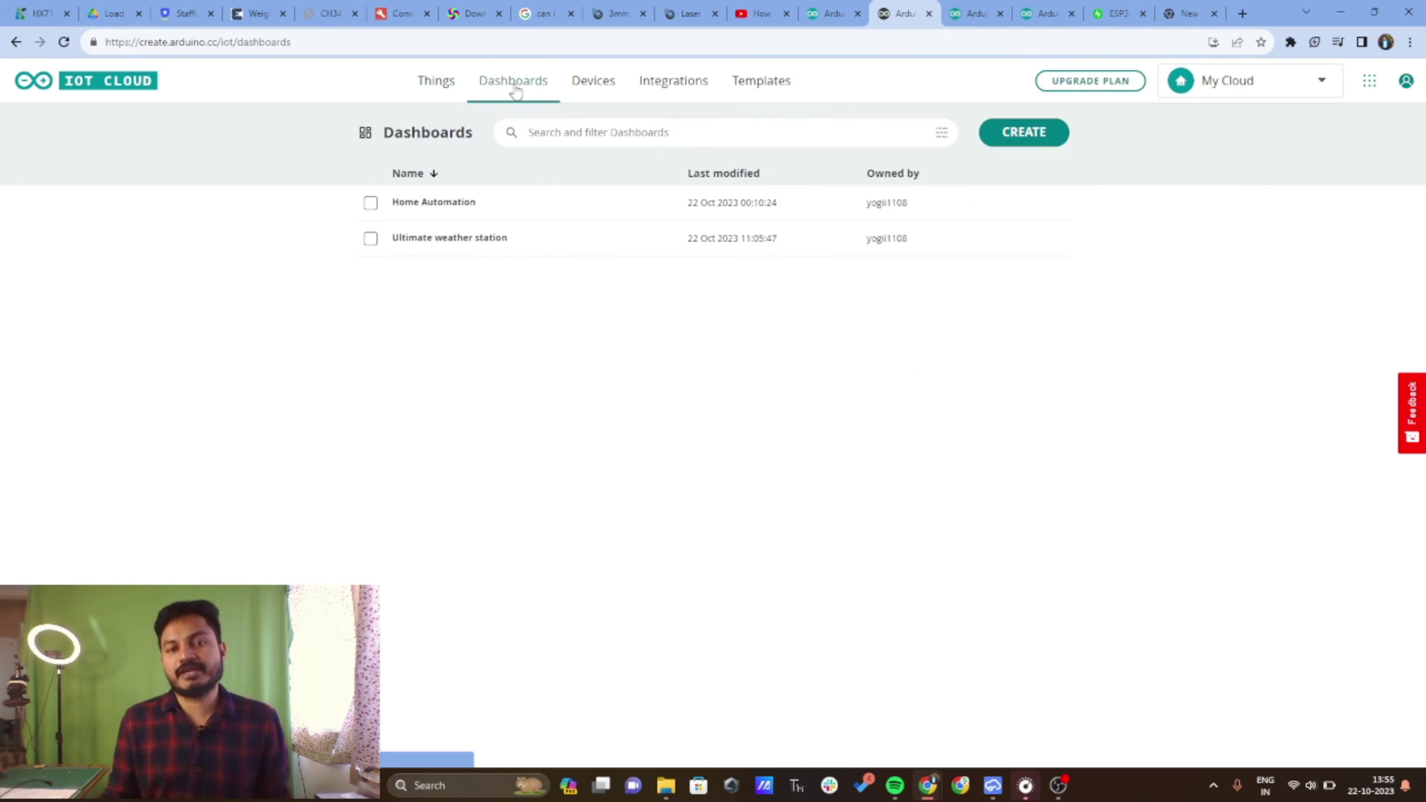
click(456, 248)
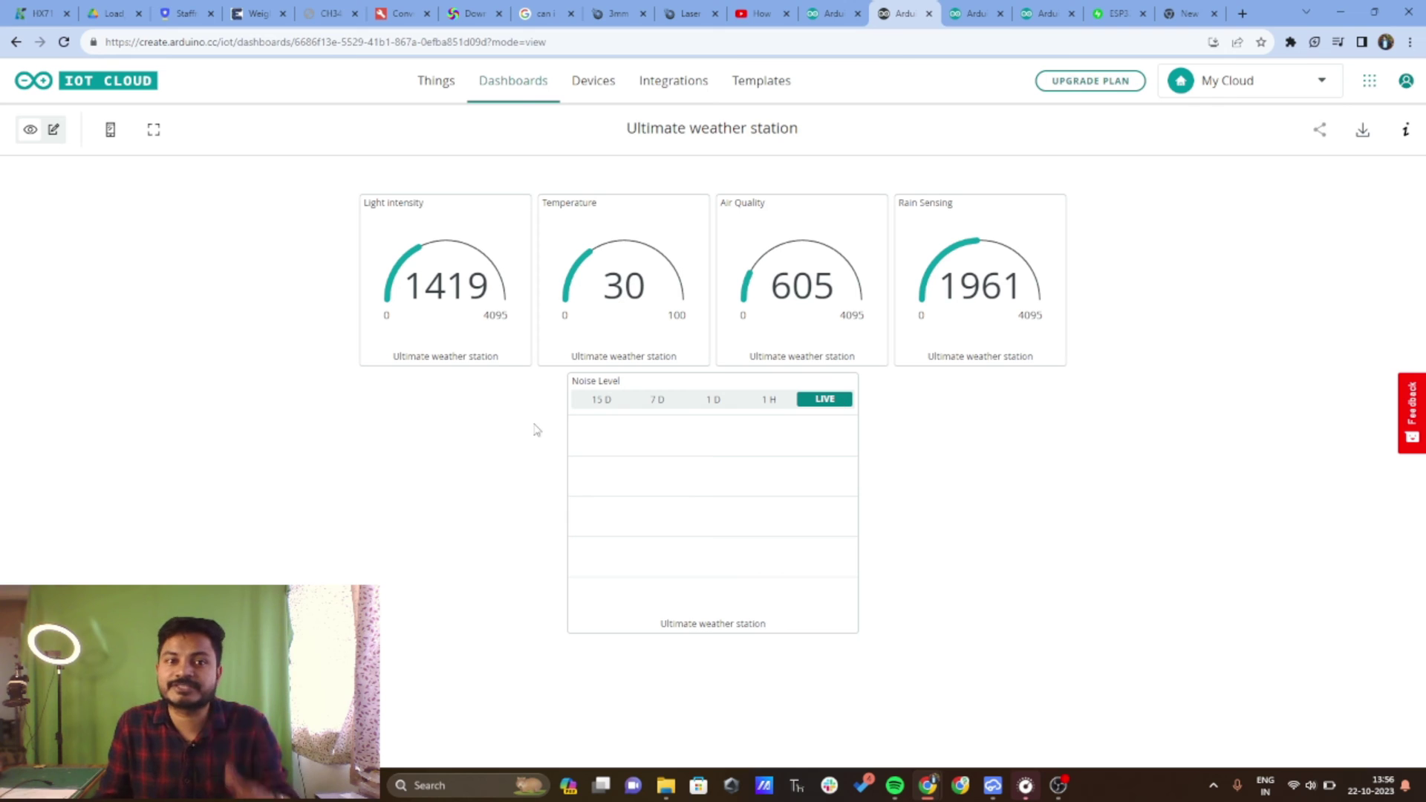
click(52, 130)
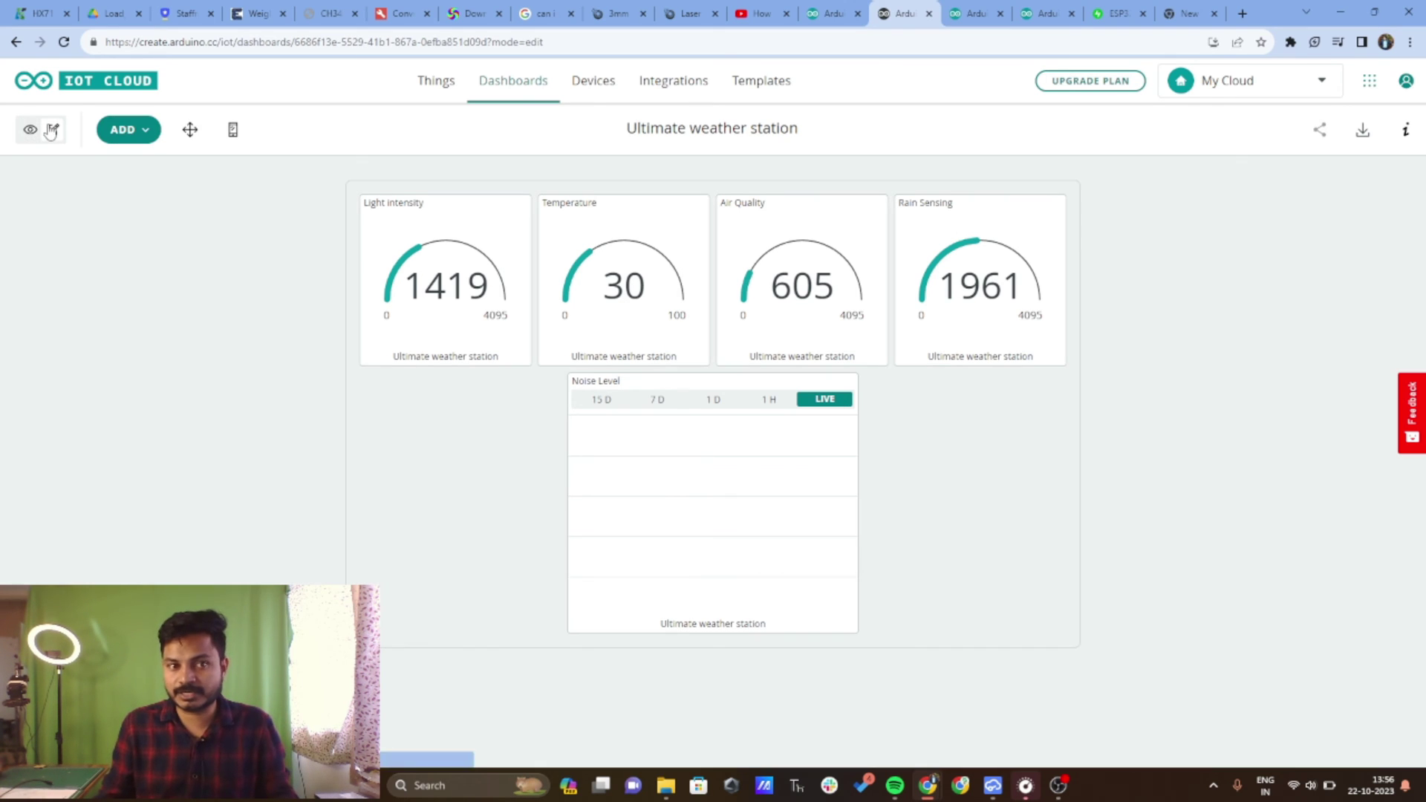
- Add a Gauge widget to the dashboard and name it Humidity
click(123, 134)
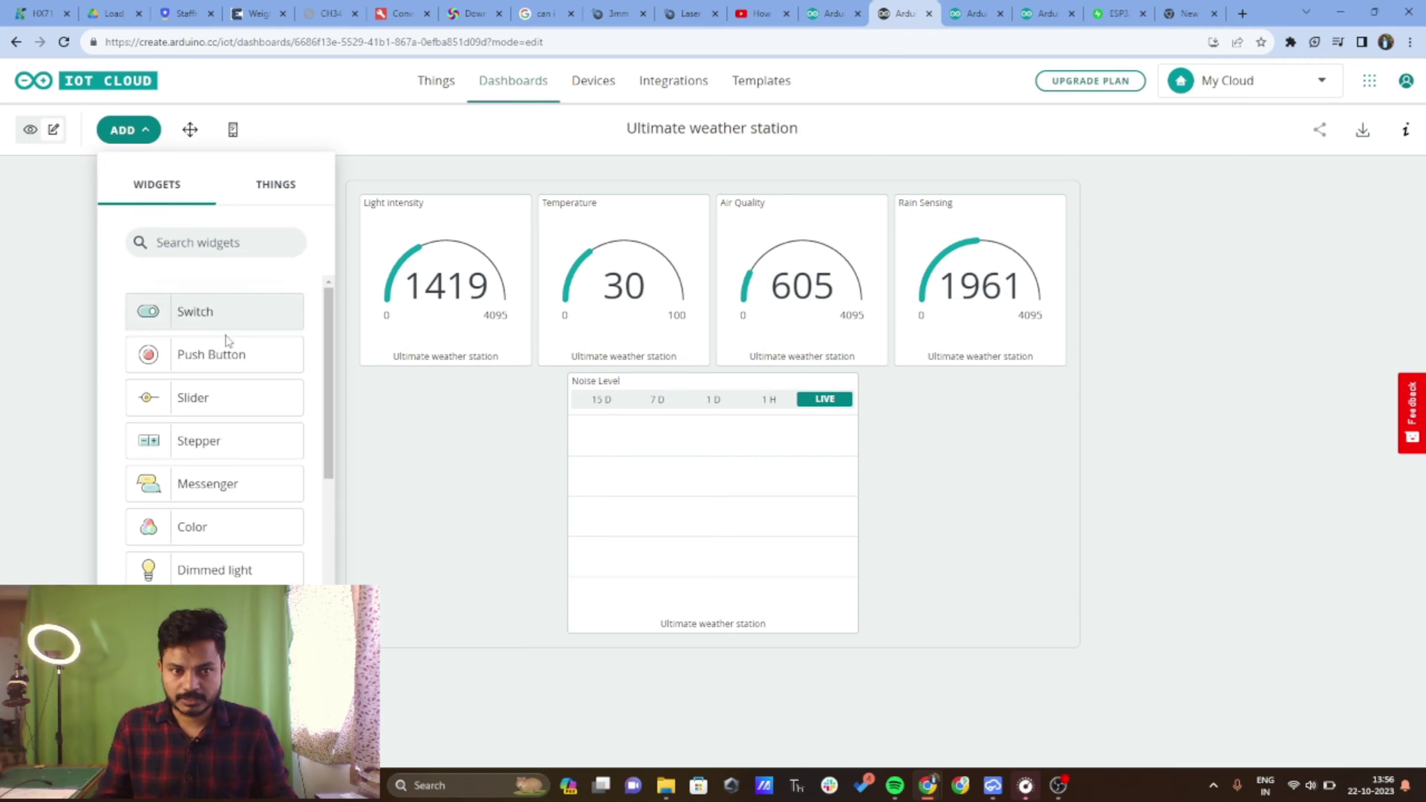
scroll(235, 394, down, 6)
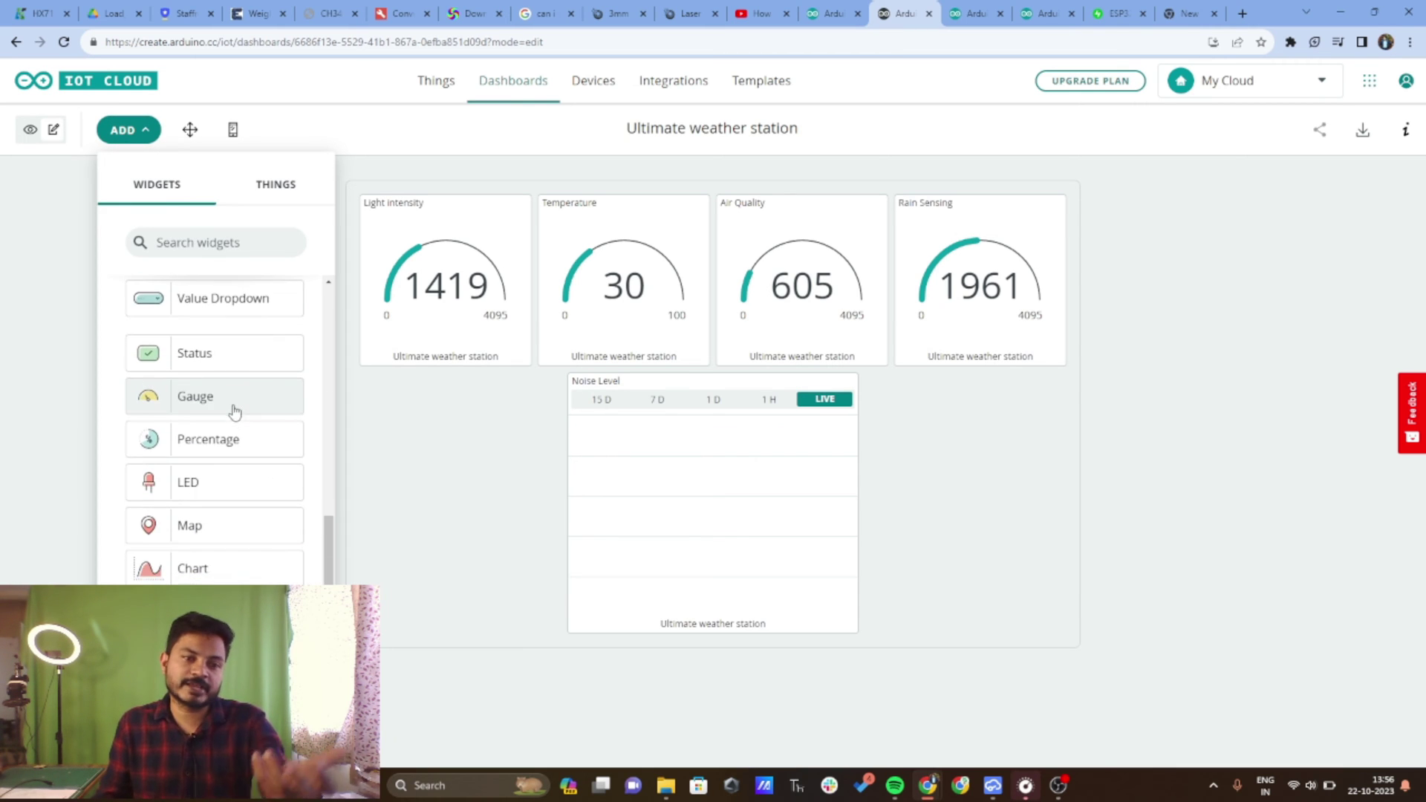
click(233, 416)
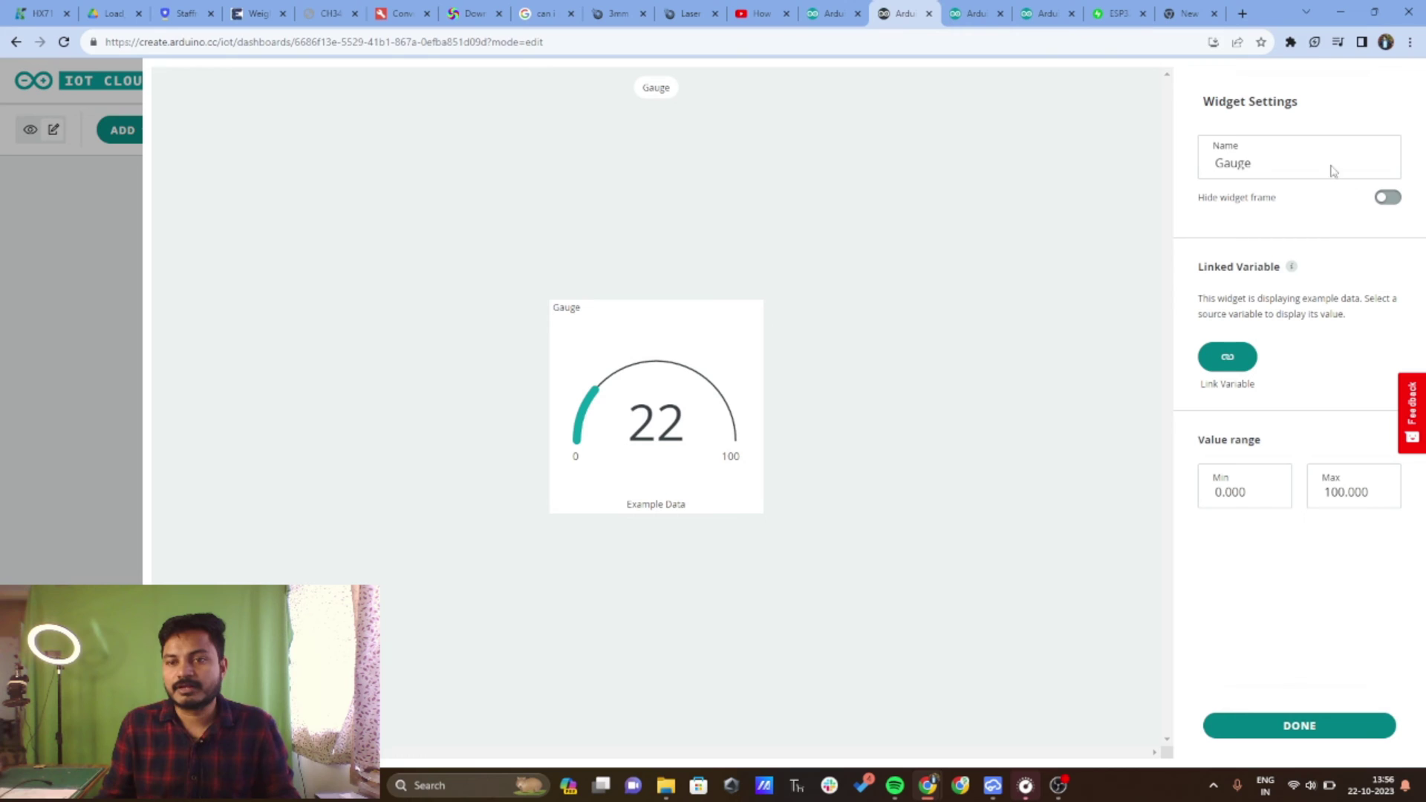
double_click(1299, 158)
key(BackSpace)
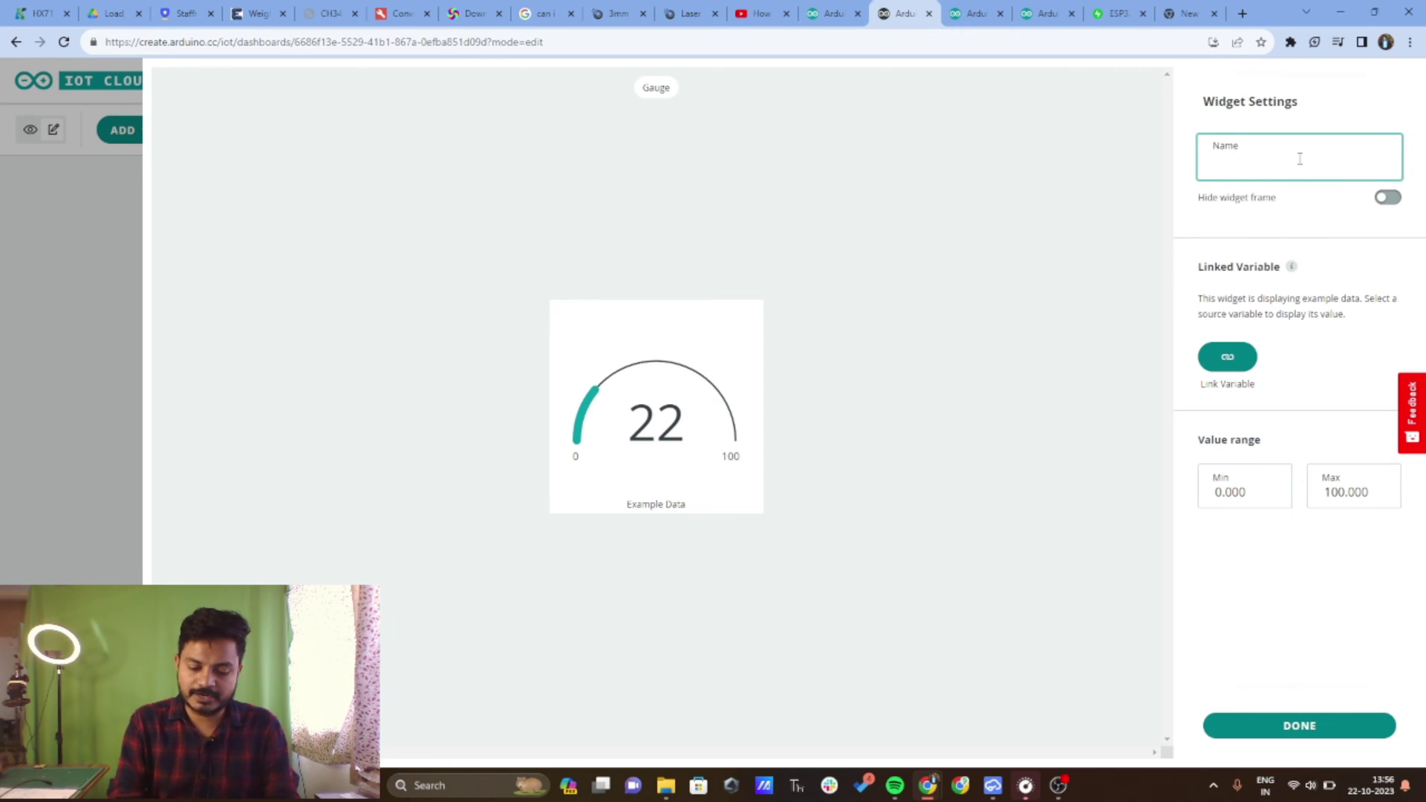
text(hu)
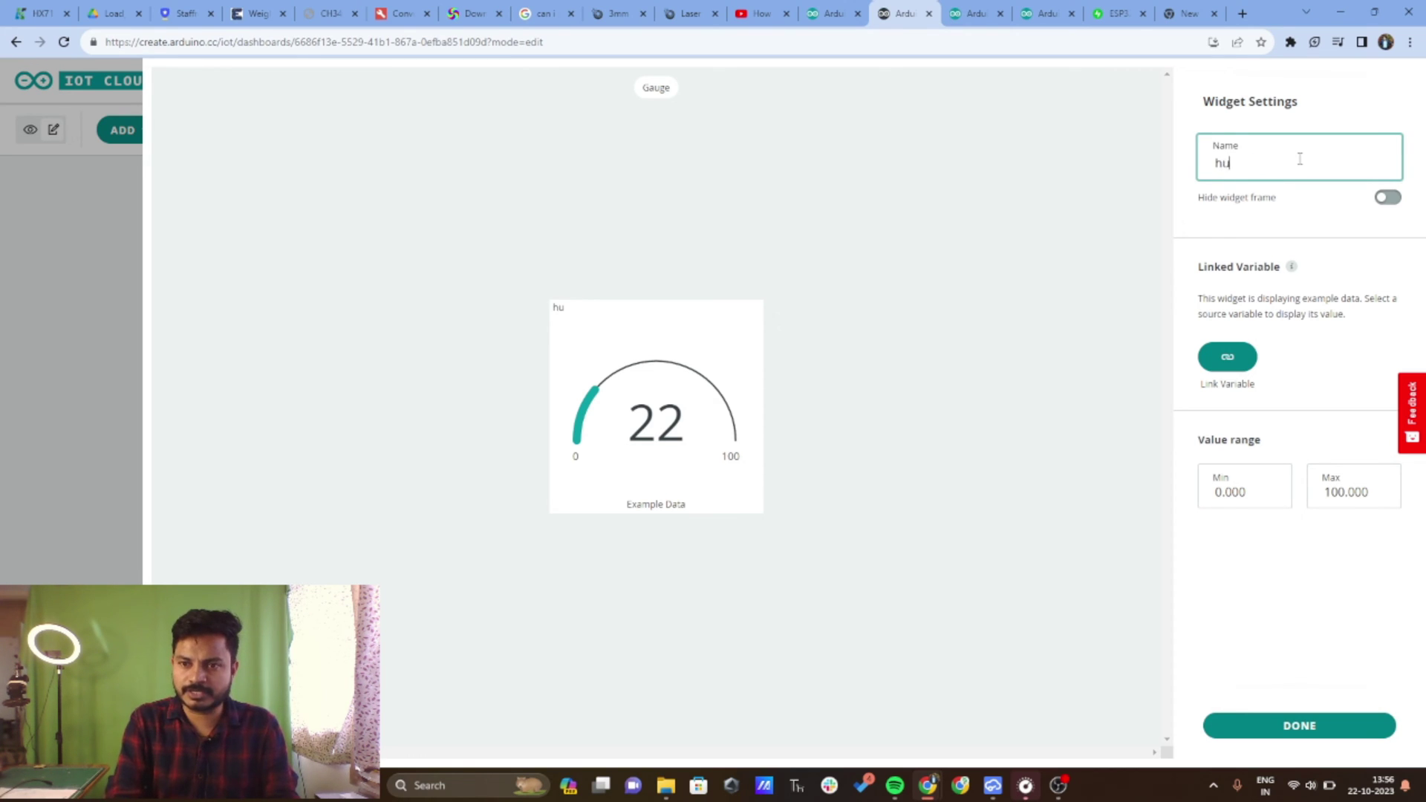
key(BackSpace)
key(BackSpace)
text(Humid)
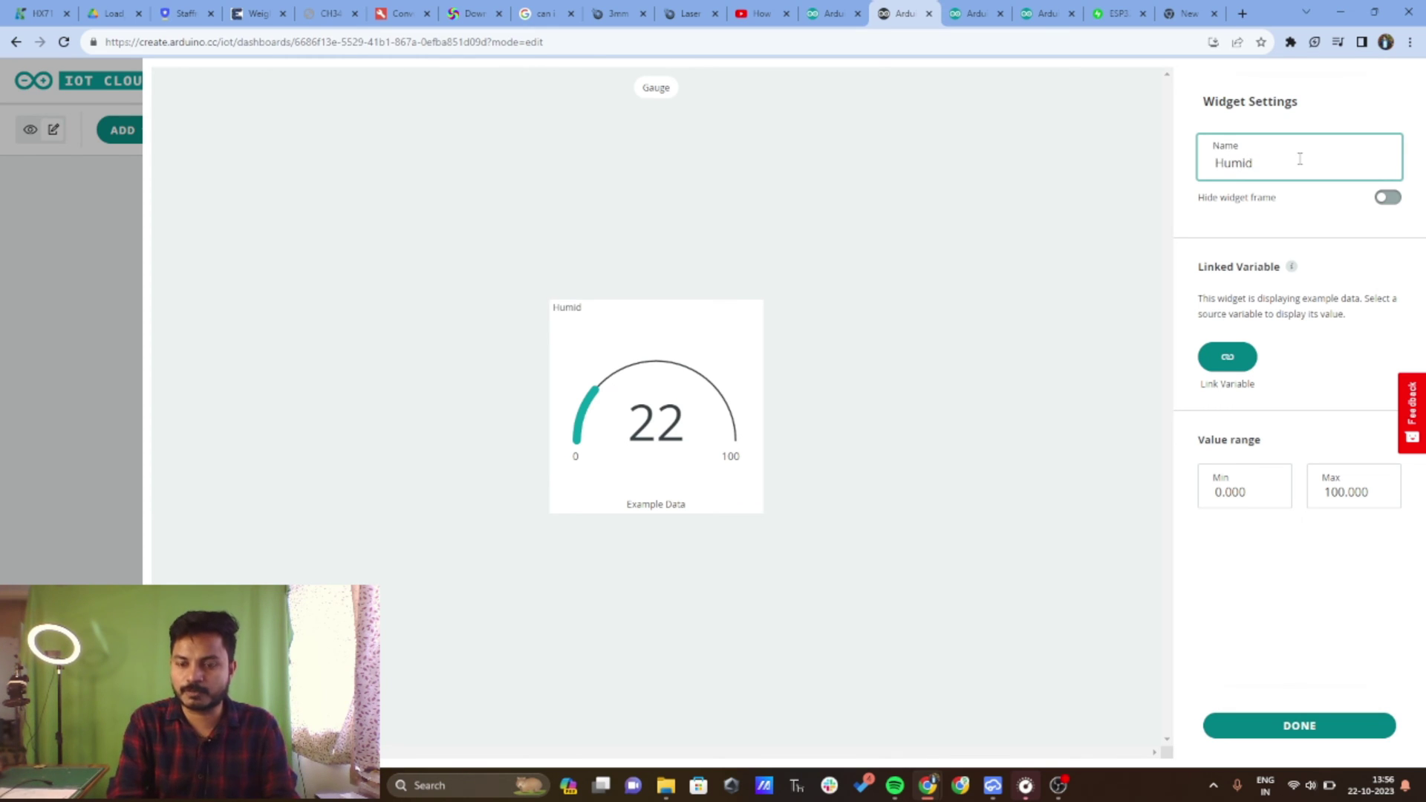
text(ity)
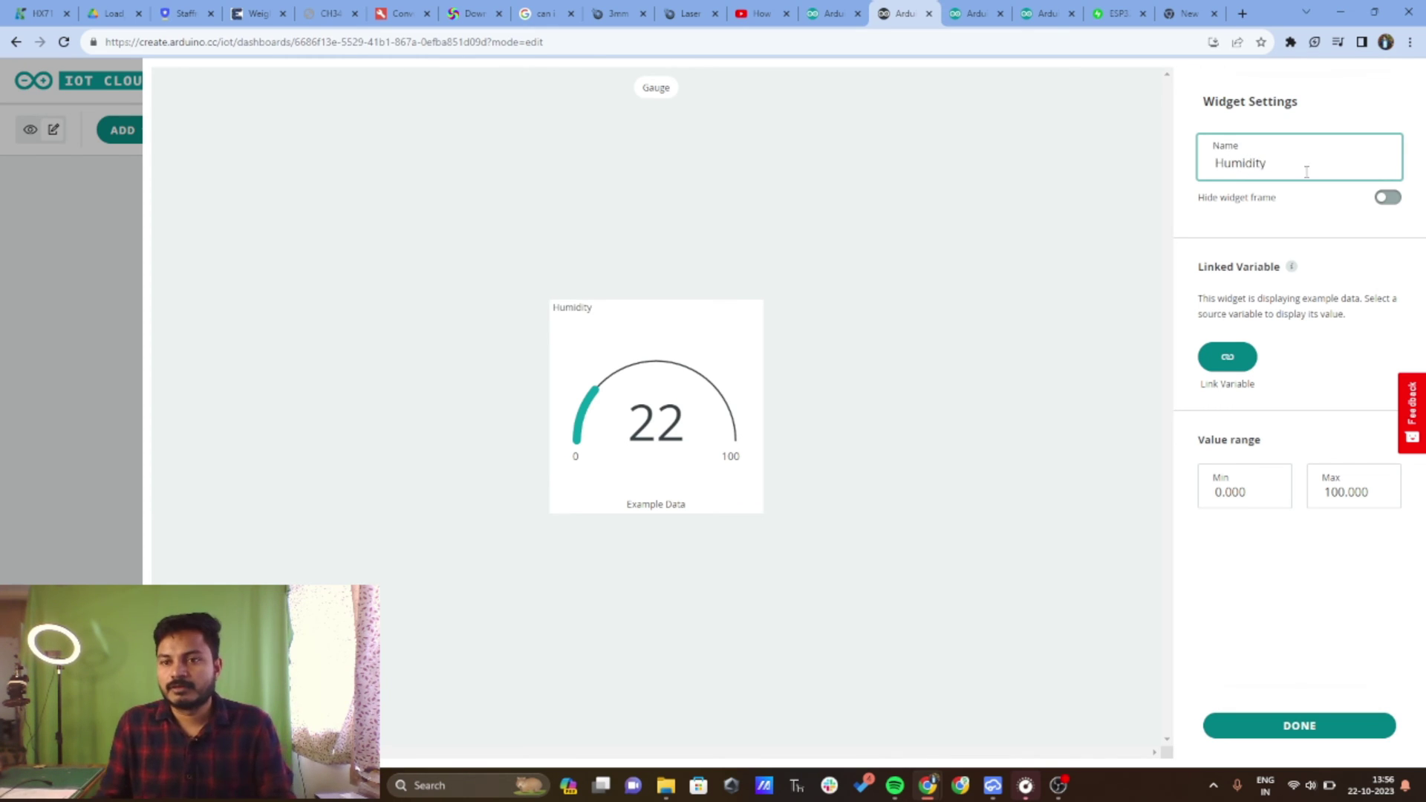
- Check the variables available for the Humidity gauge and finish the widget without linking one
click(1237, 366)
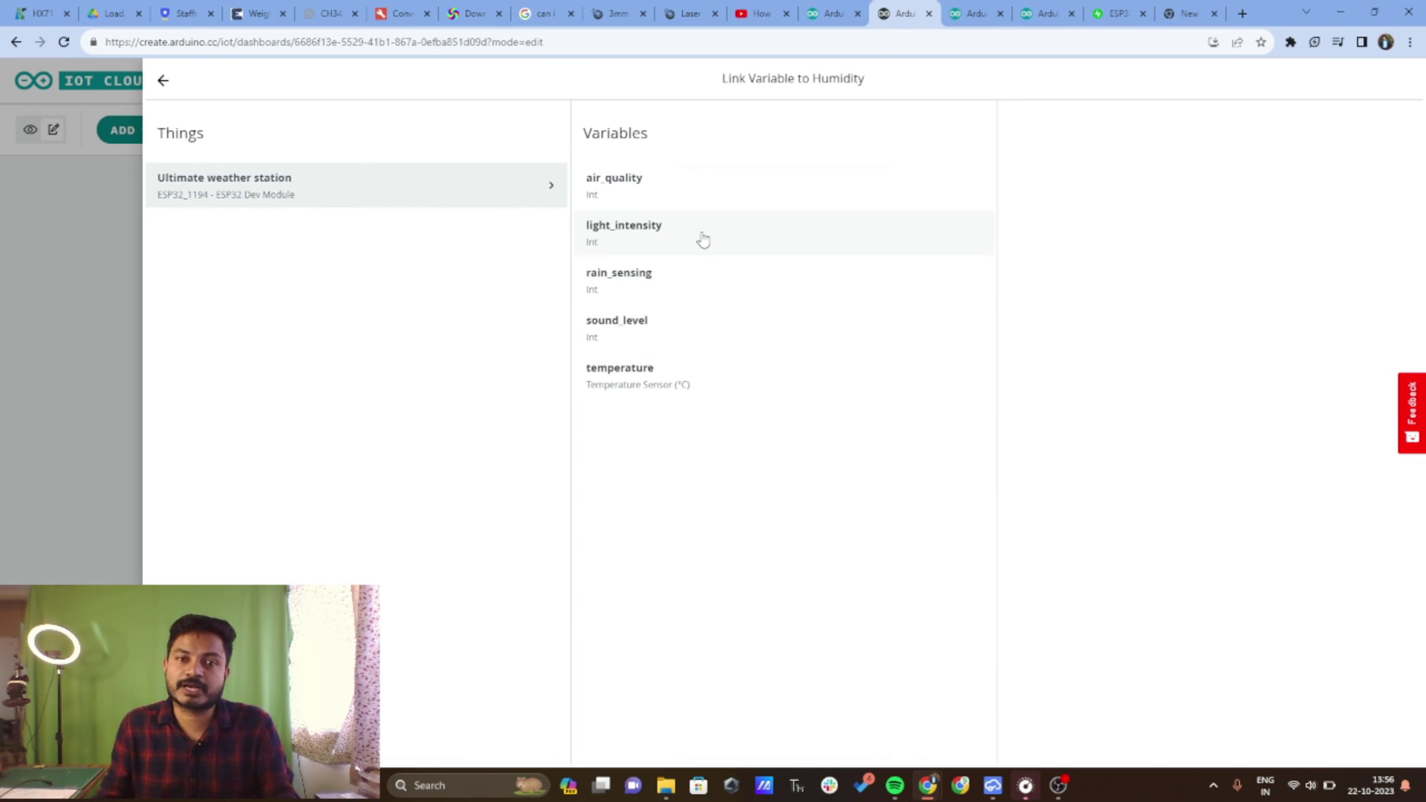
click(156, 88)
click(1374, 728)
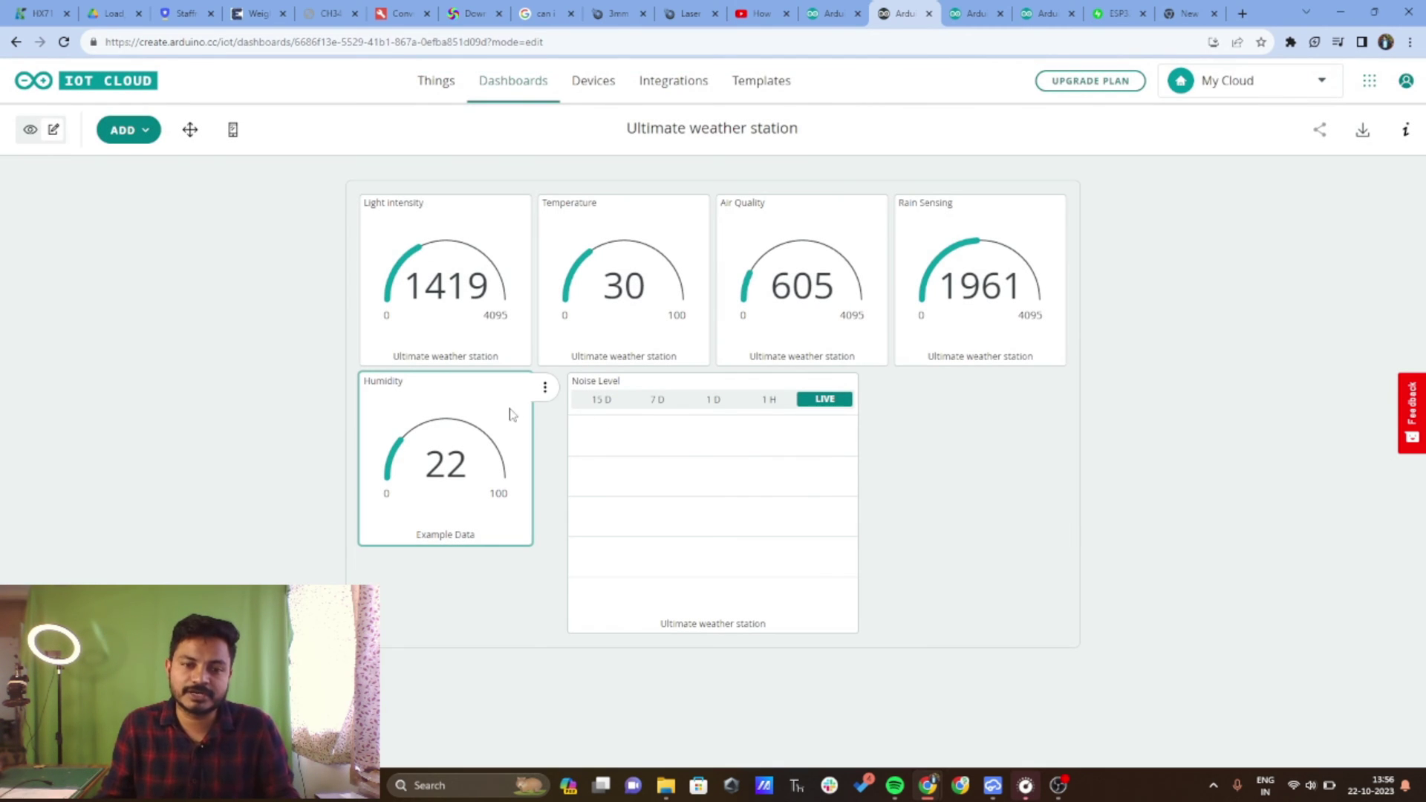
- Delete the Humidity gauge from the dashboard
click(544, 387)
click(507, 503)
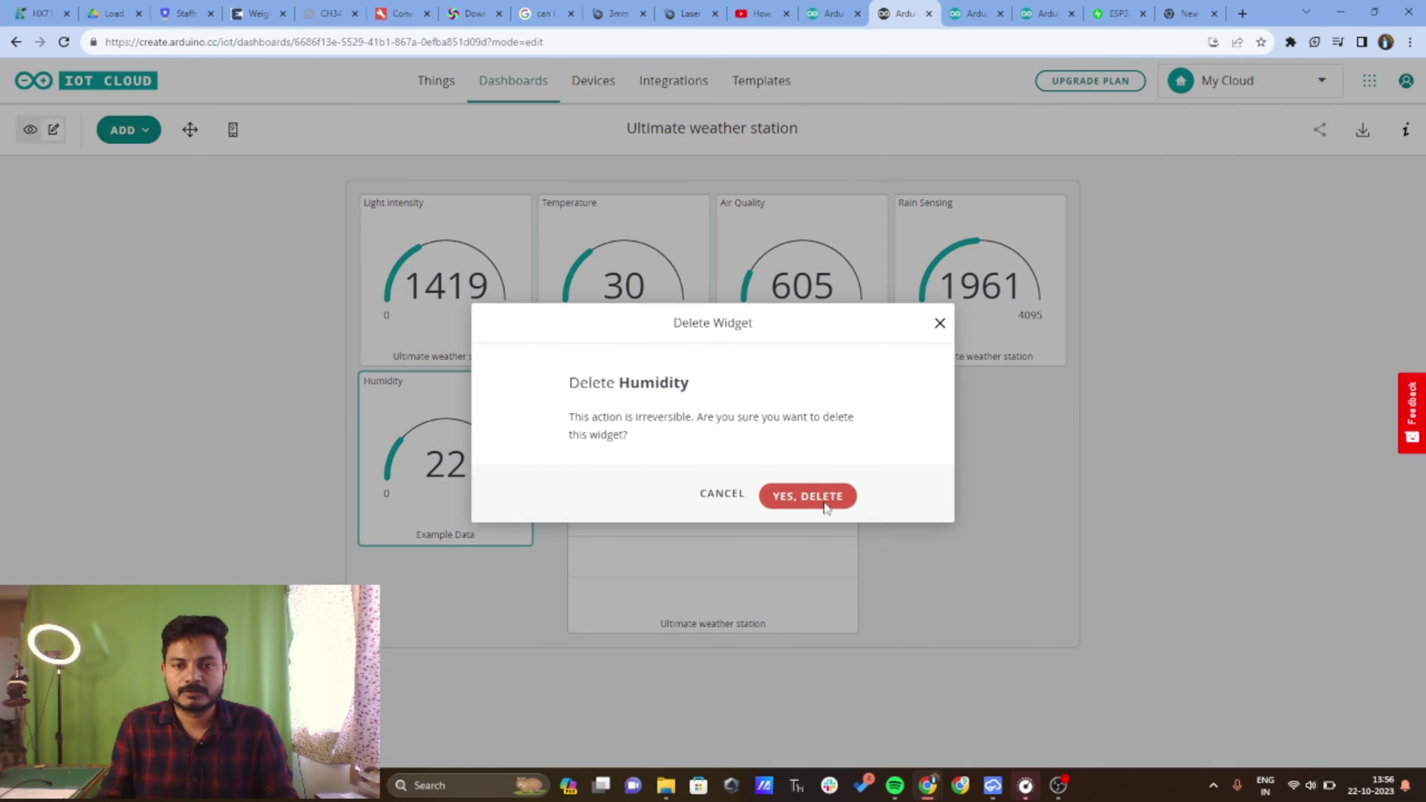
click(826, 499)
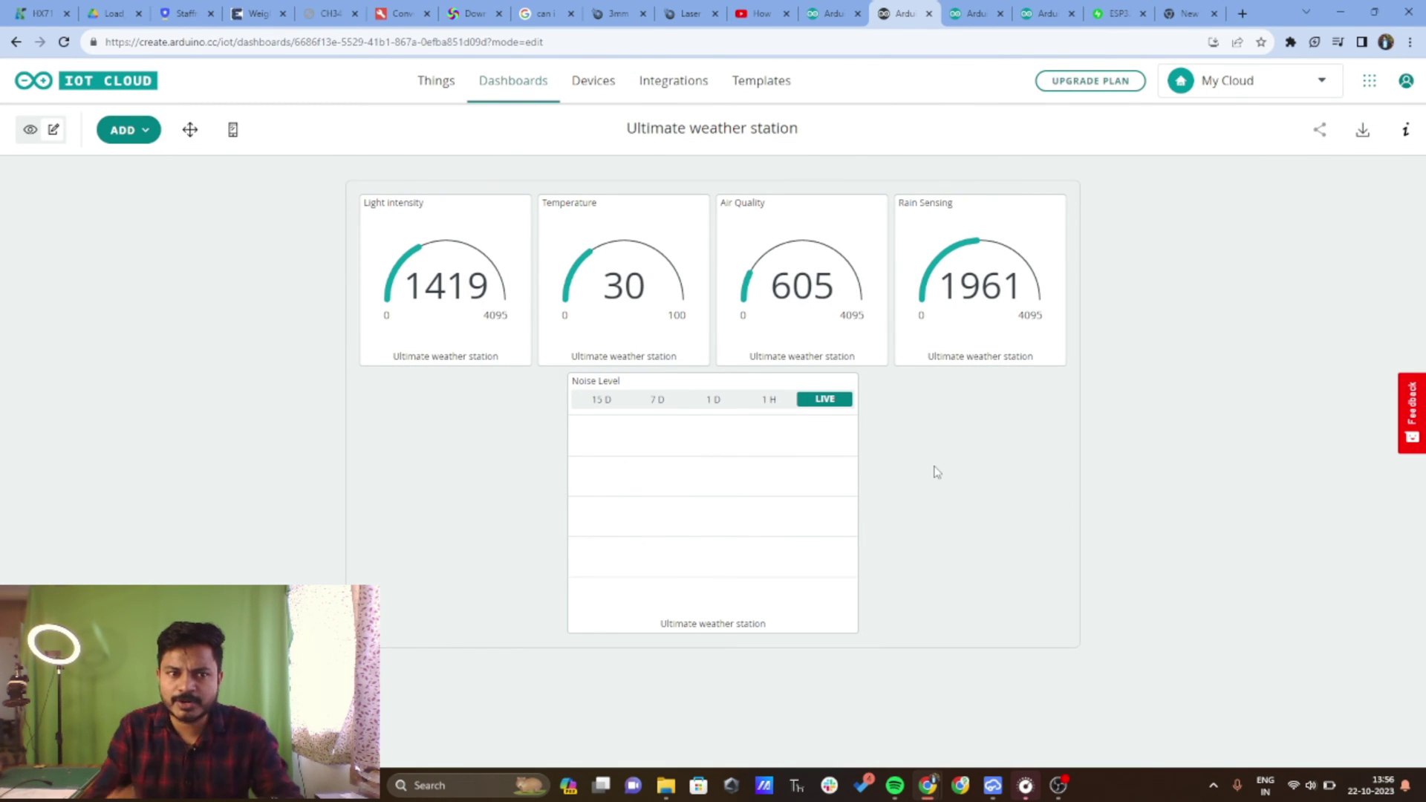
click(128, 131)
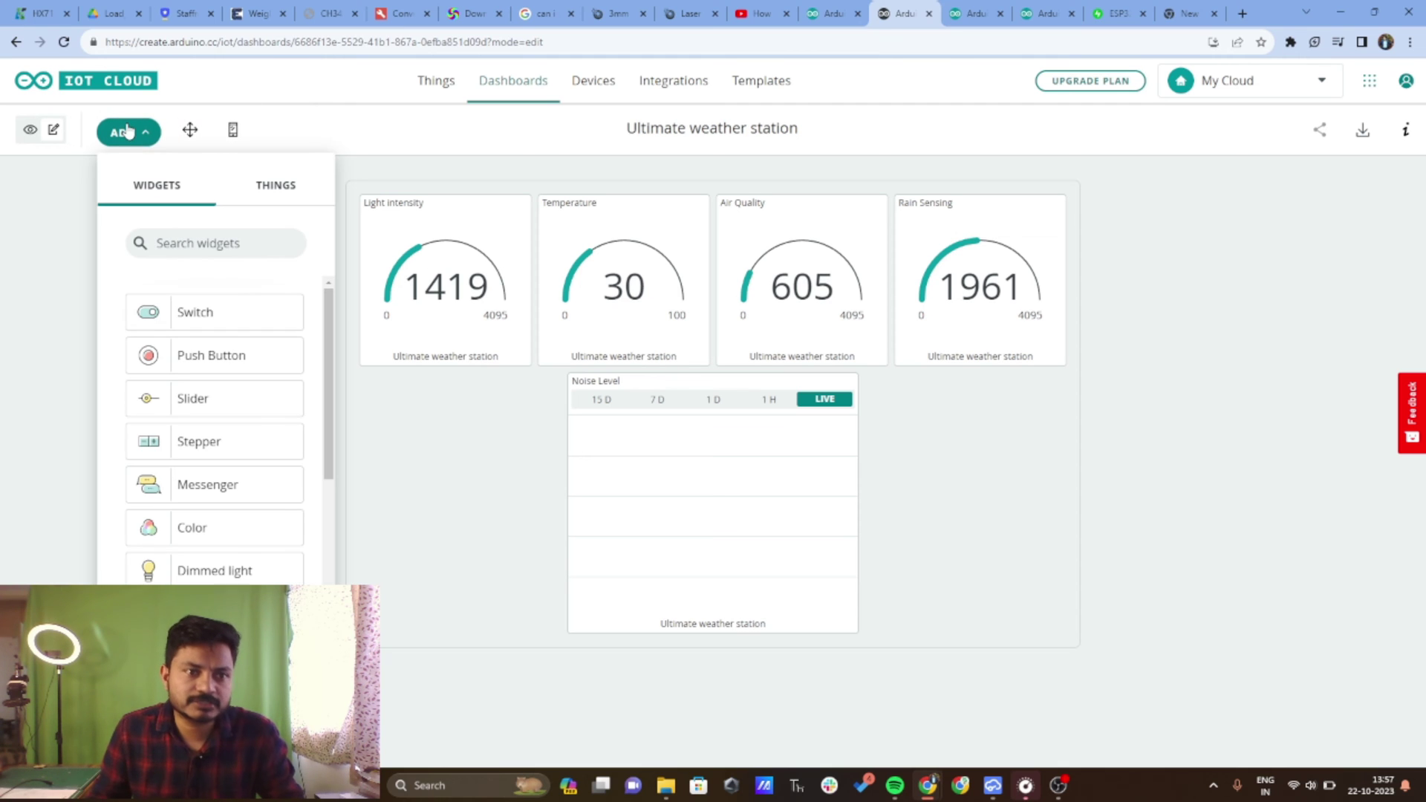
scroll(199, 413, down, 7)
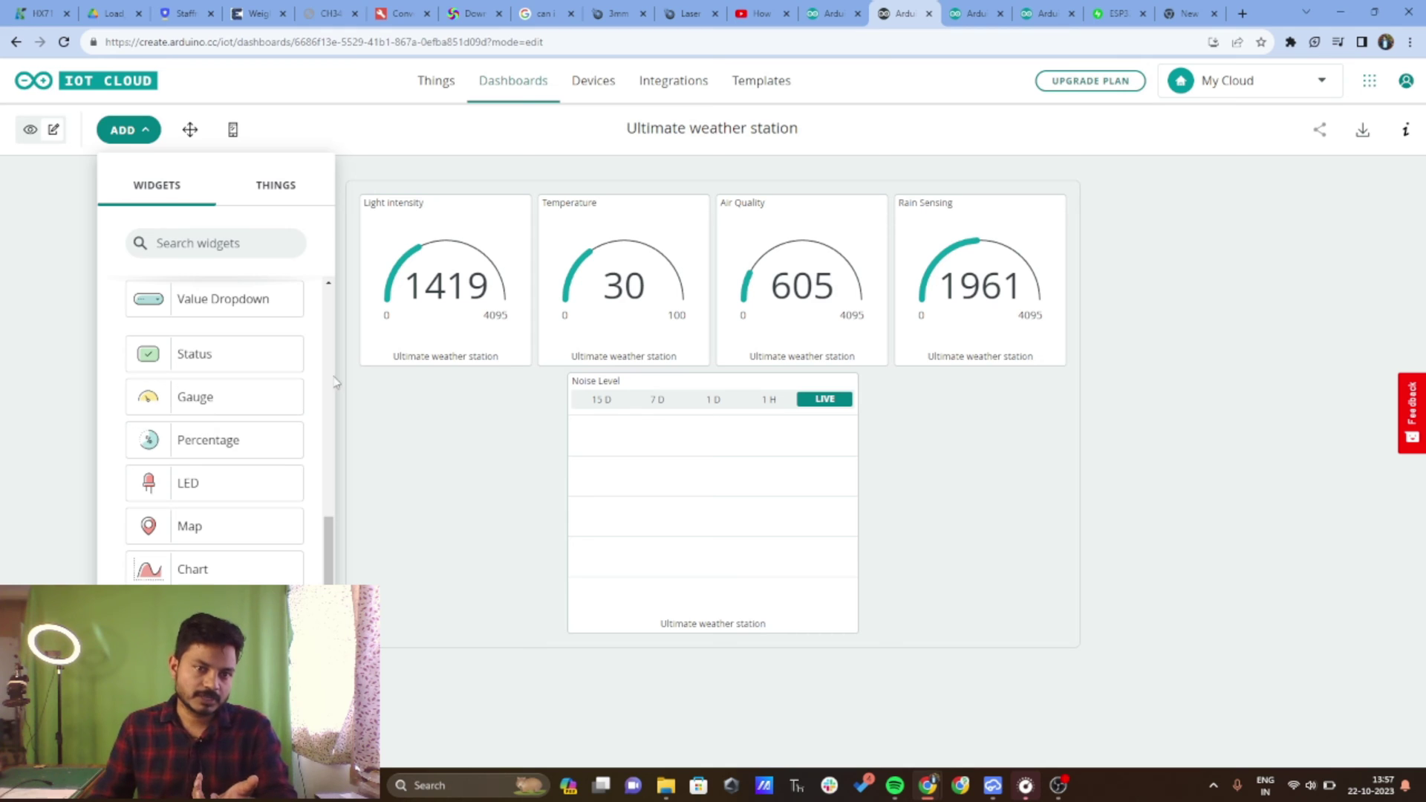
click(409, 467)
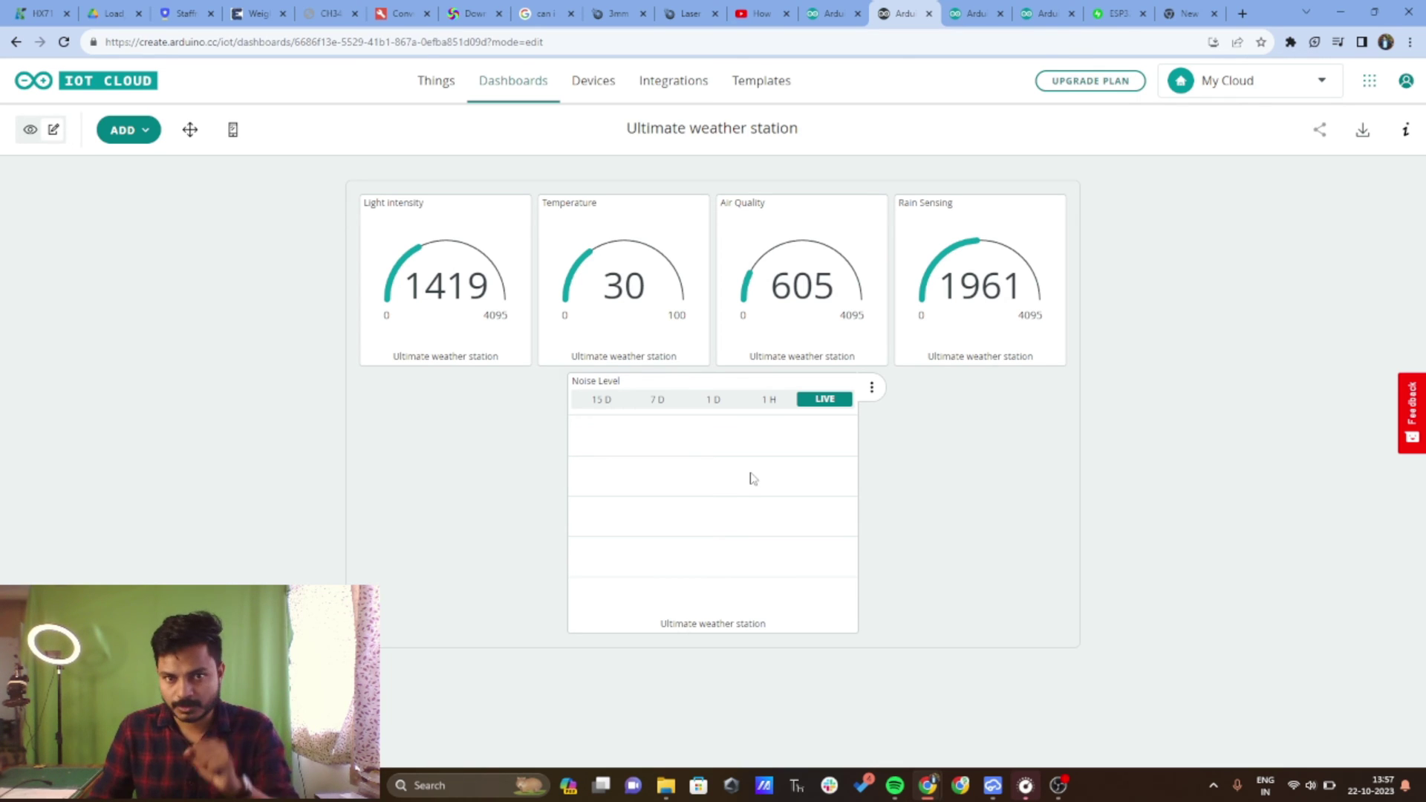
- Rearrange the dashboard by moving the Noise Level chart down and slightly to the right, leaving a gap below the gauges
click(190, 130)
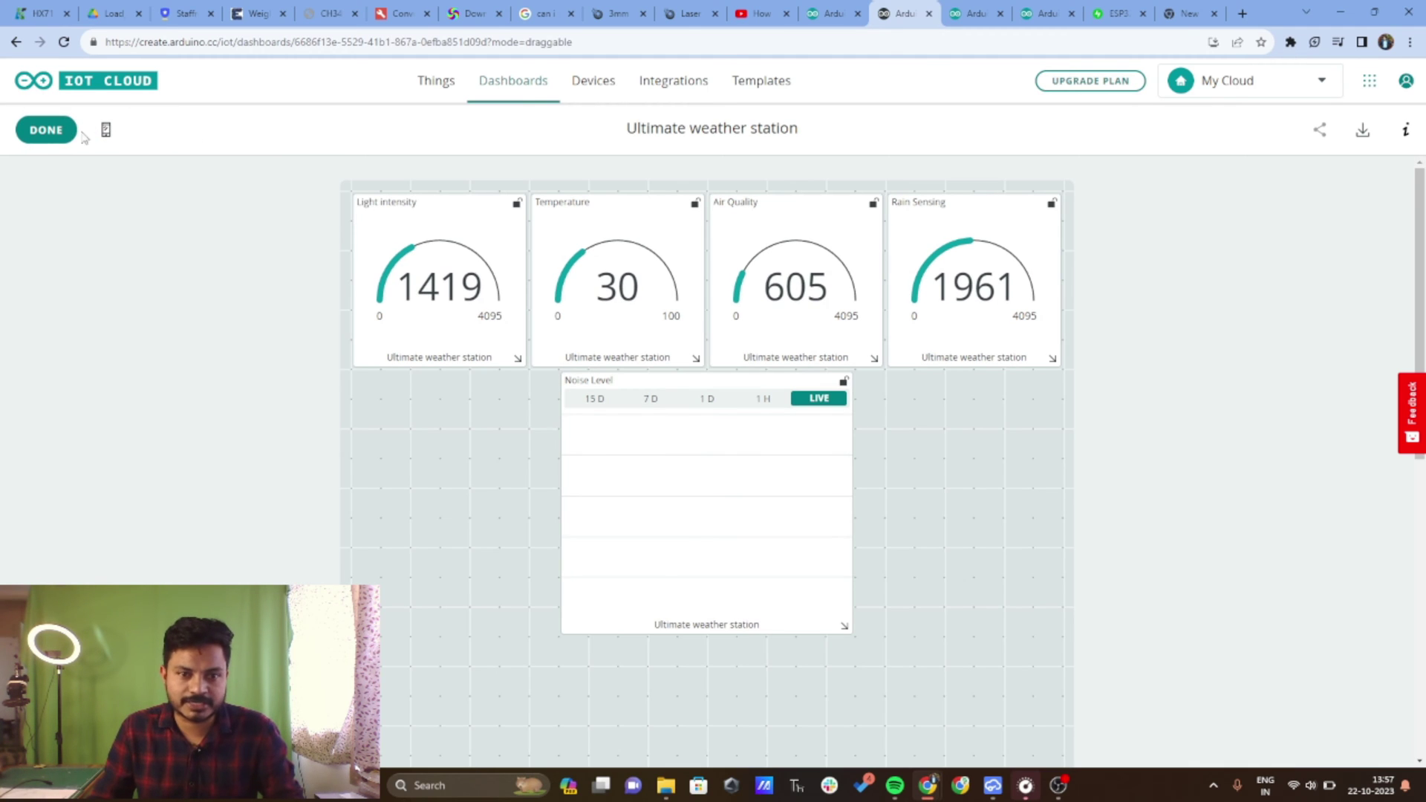
drag(706, 388, 742, 448)
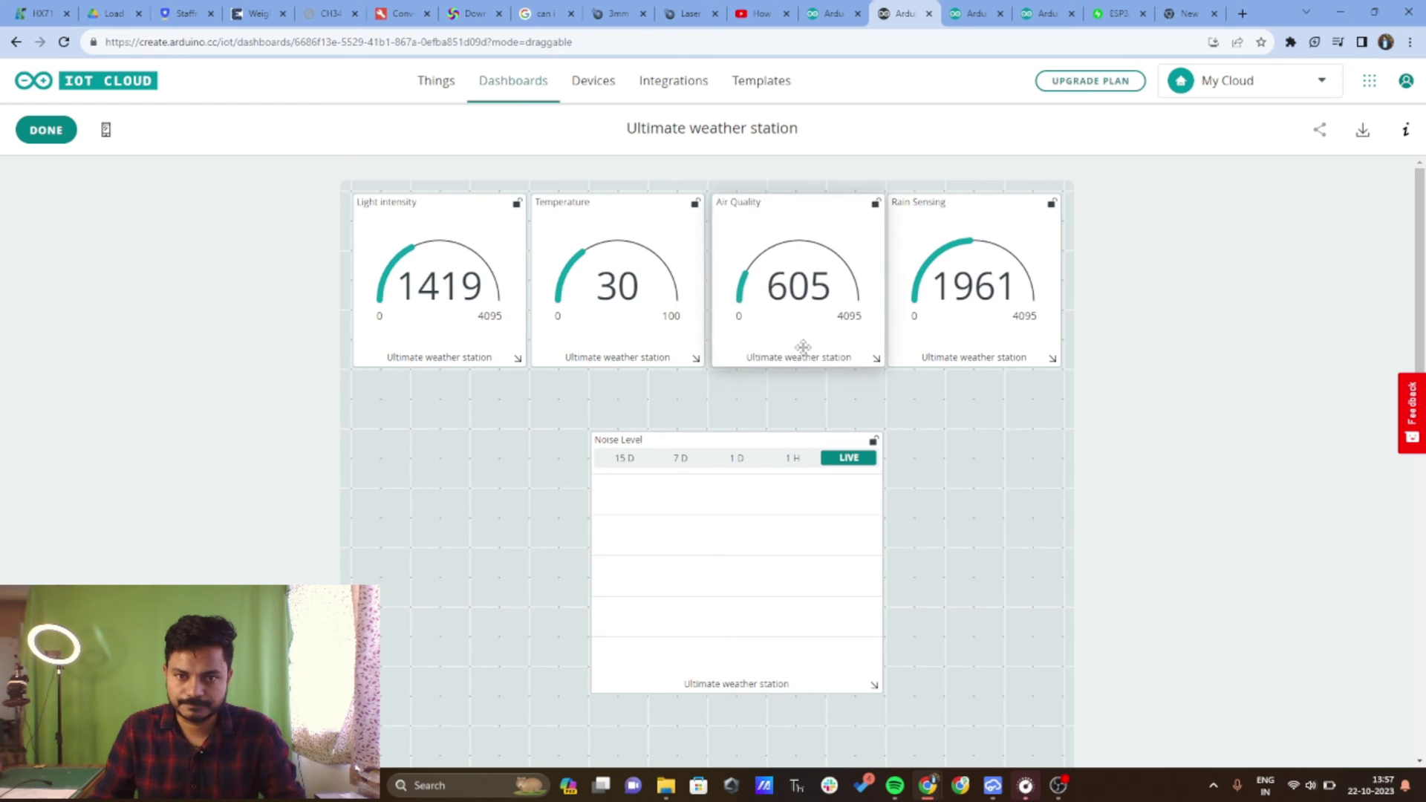
click(46, 135)
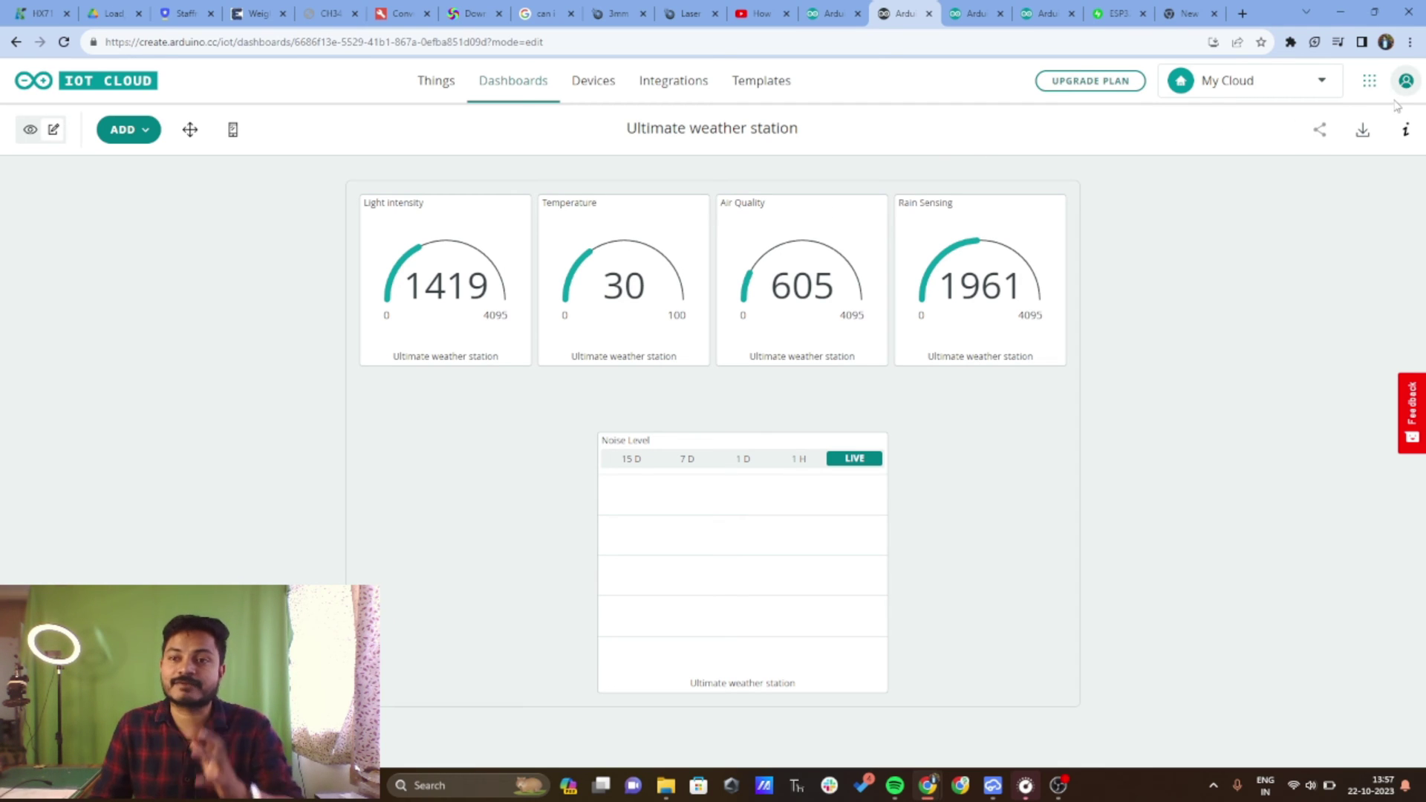
- Switch the dashboard to its mobile layout and look over the order of its widgets
click(246, 134)
scroll(717, 282, down, 7)
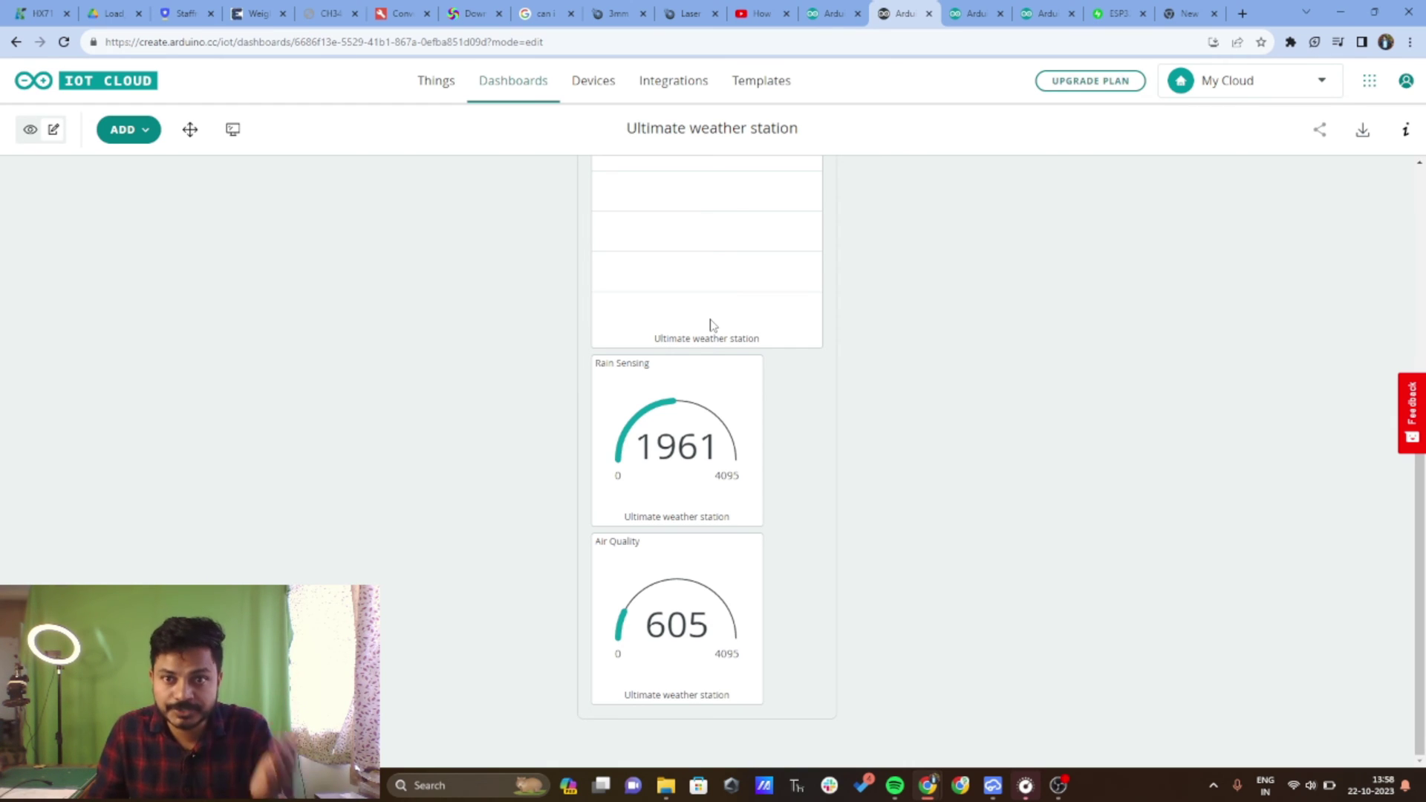
- Open the sketch of the Ultimate weather station thing in the full editor
scroll(570, 280, up, 7)
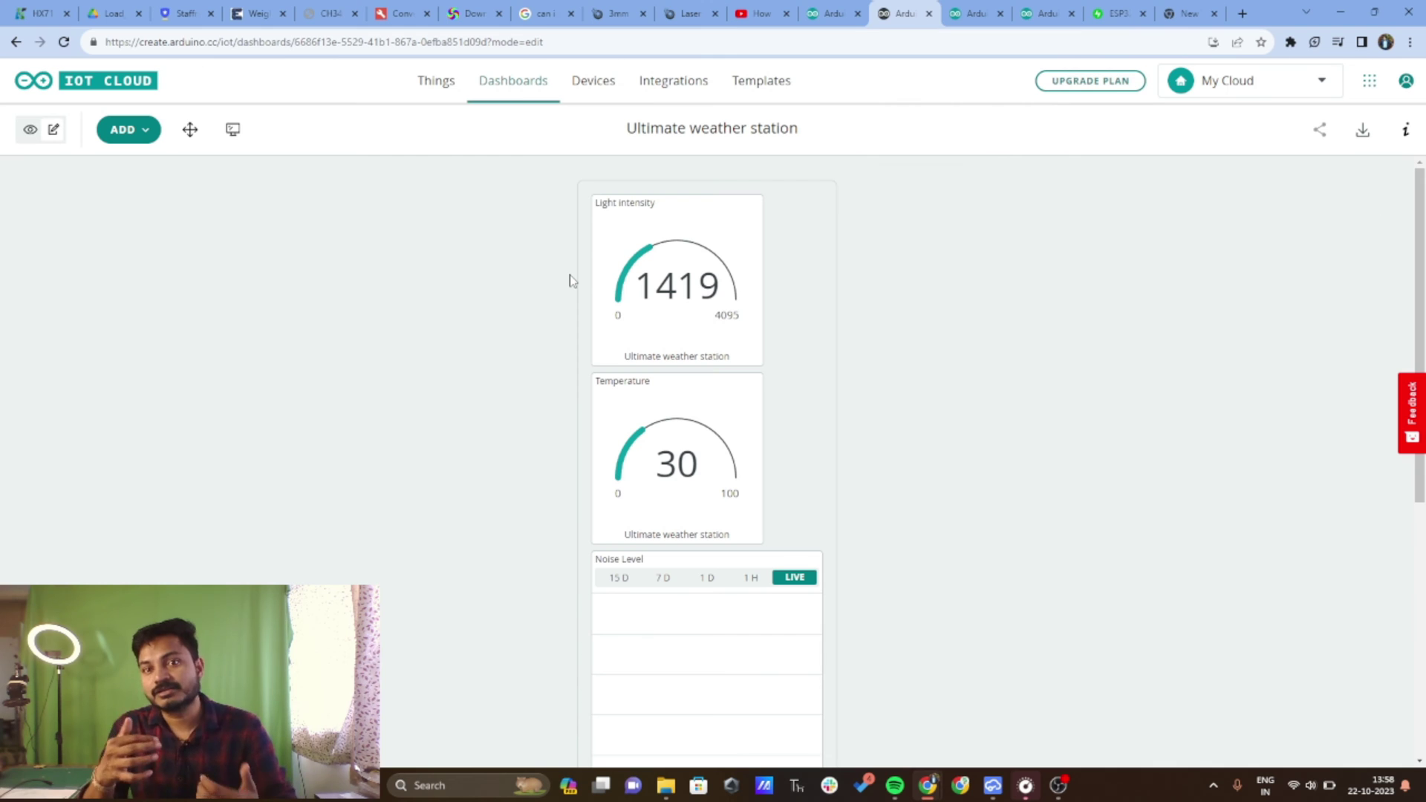
click(435, 83)
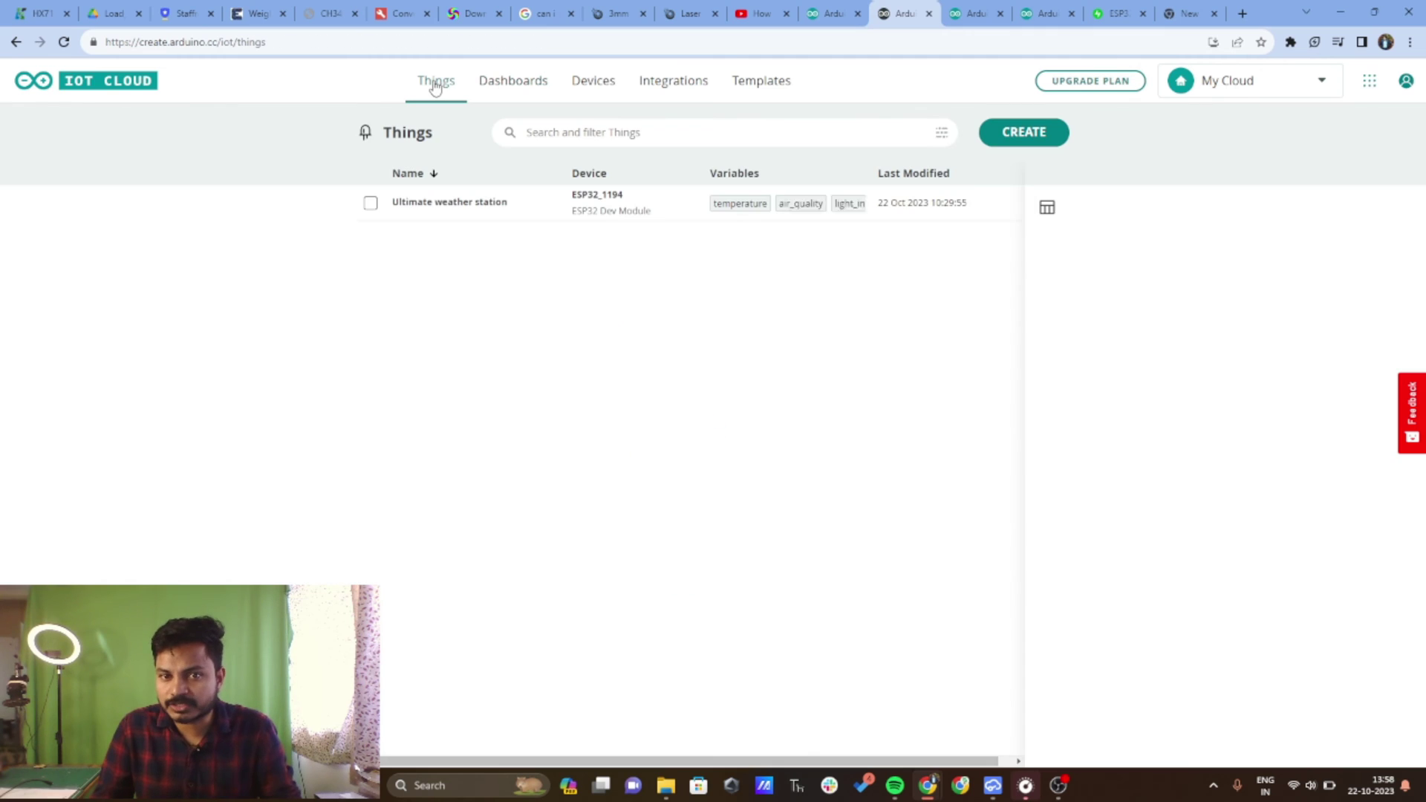
click(470, 217)
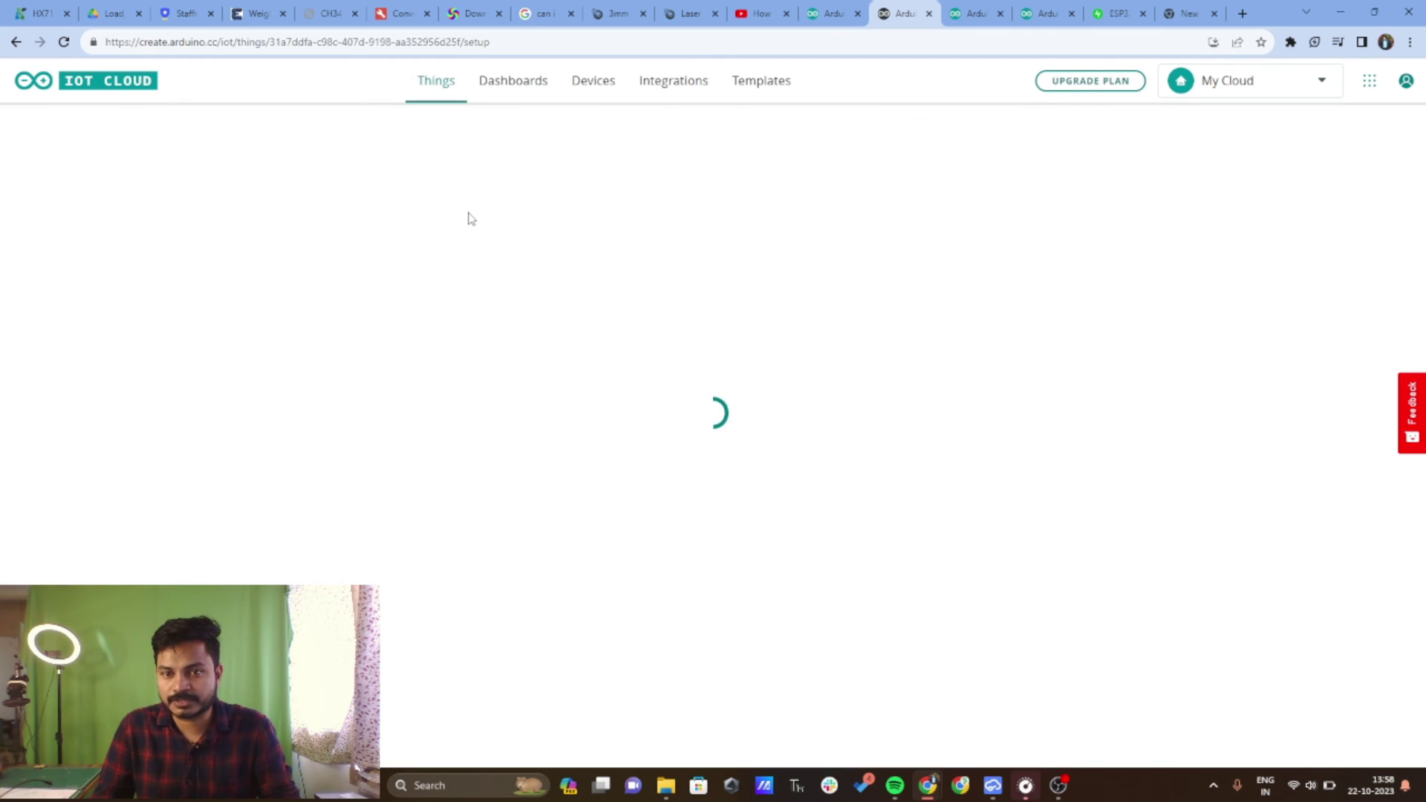
click(891, 132)
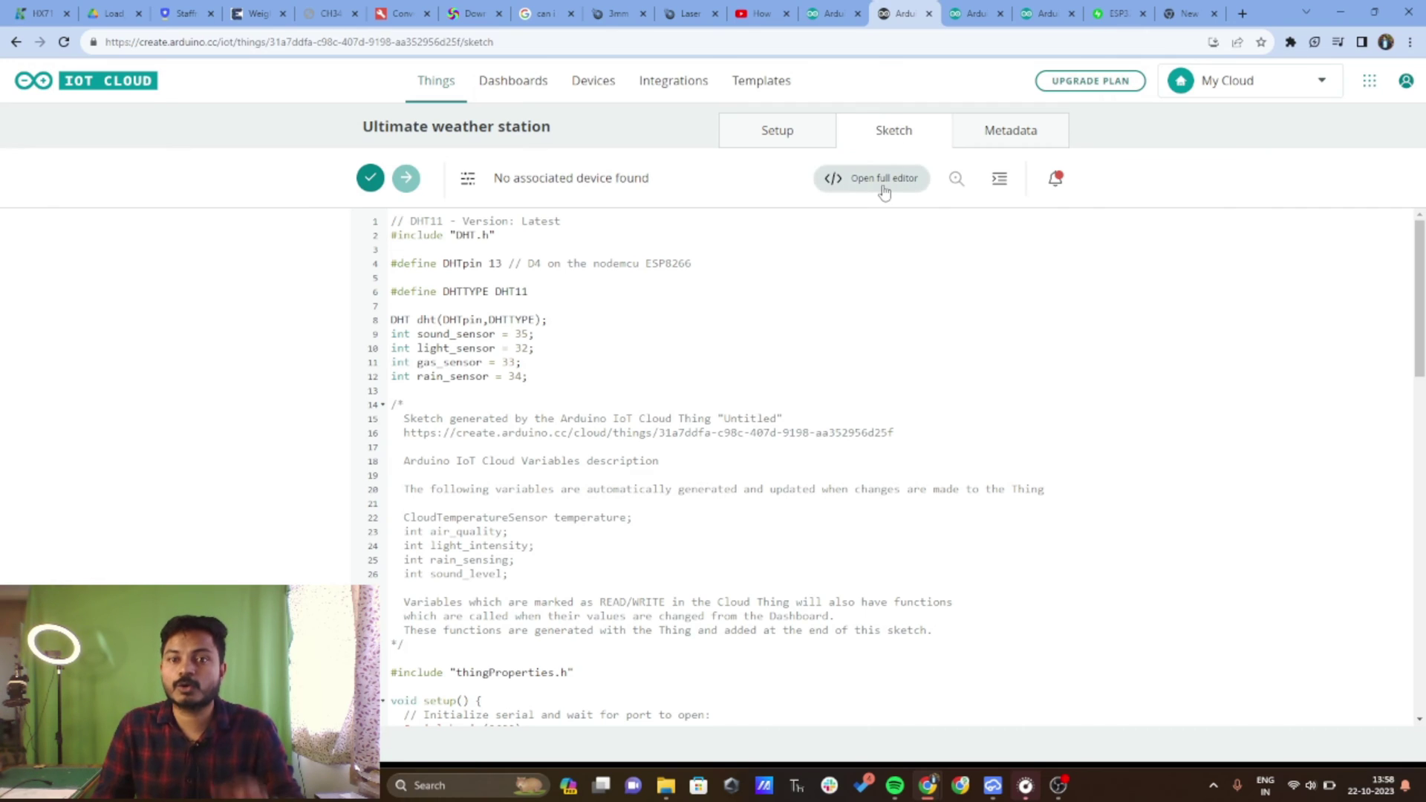
click(884, 180)
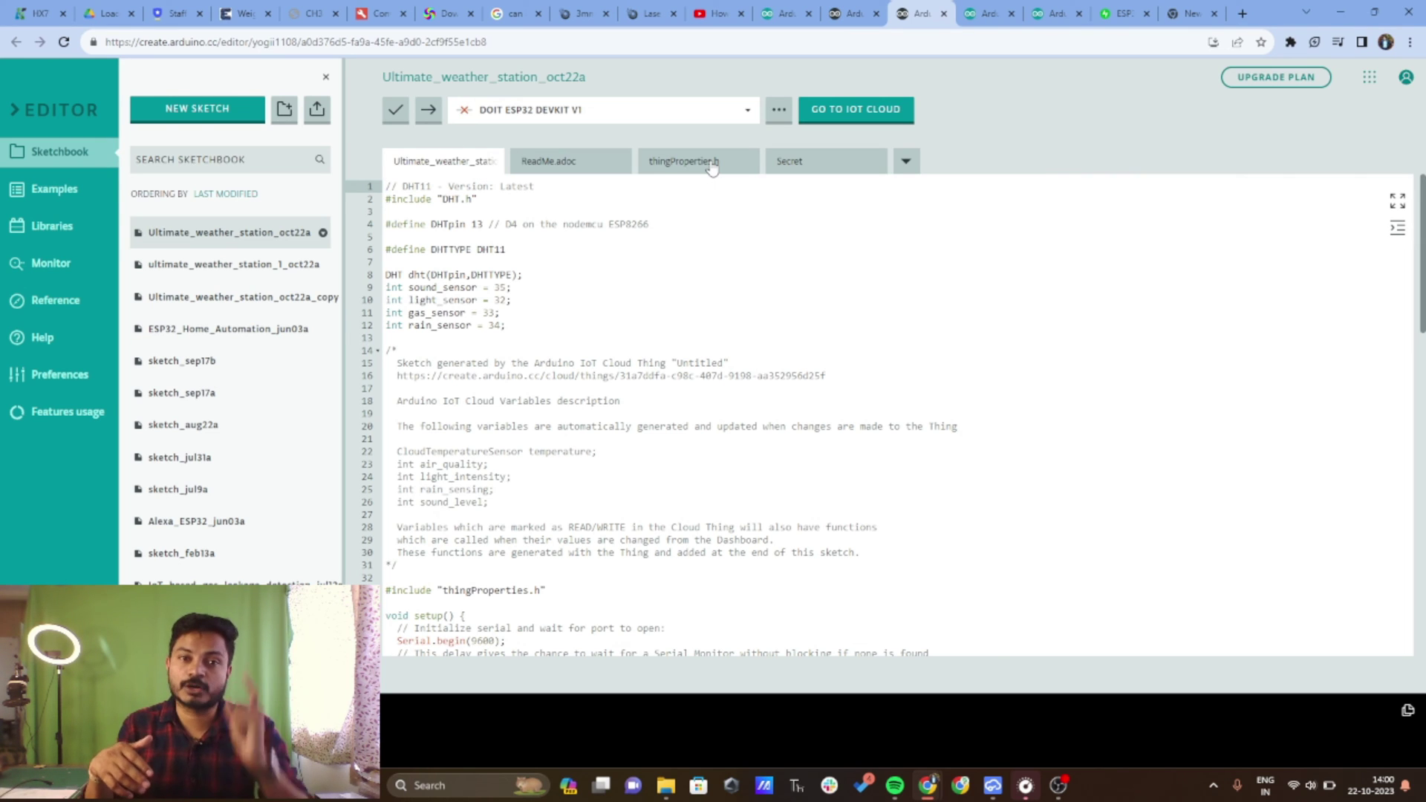
- Check the hidden system tray icons for the Arduino agent and return to the sketch
click(1213, 785)
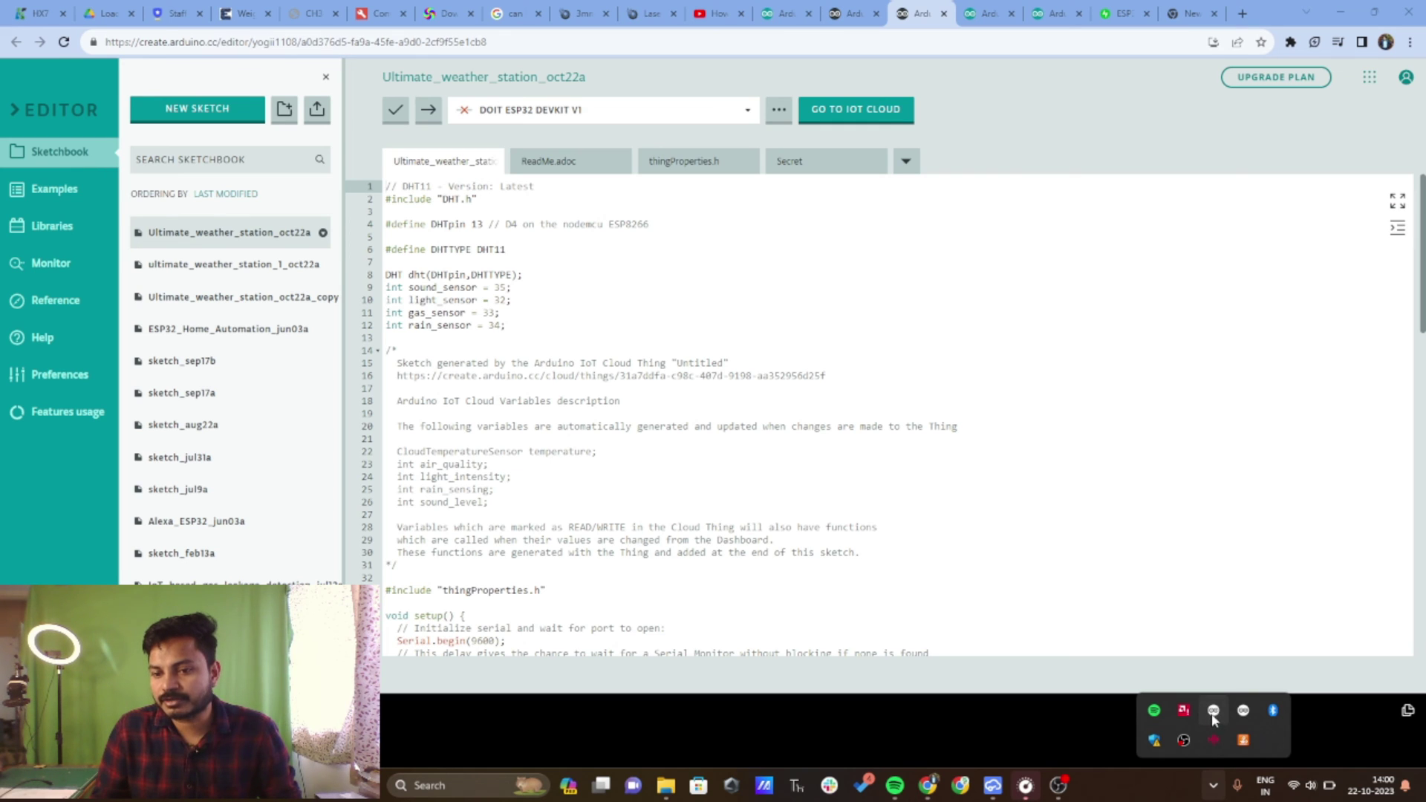
click(509, 296)
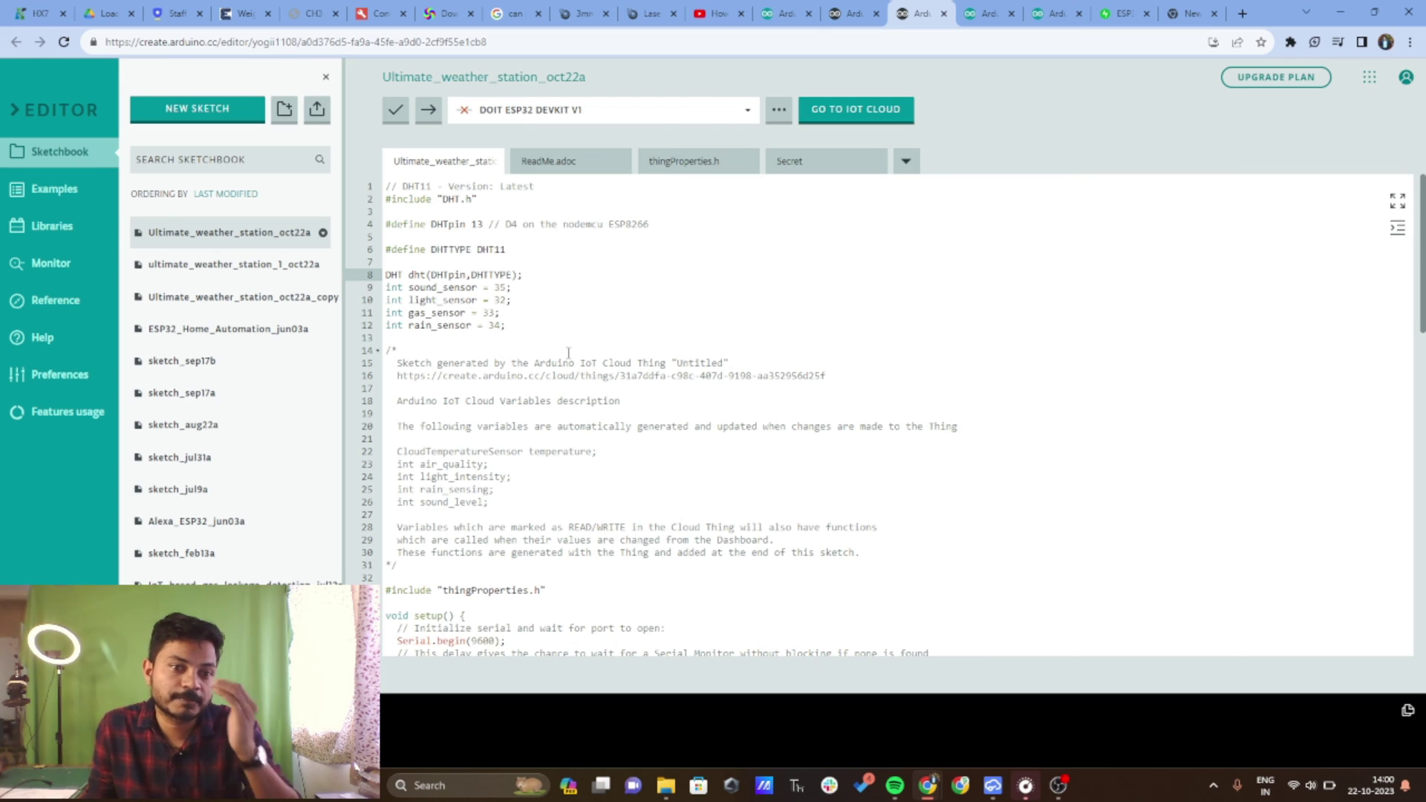
- Compare the variable declarations in the sketch's header comment with the cloud variables in the thing's setup
scroll(479, 479, down, 1)
click(402, 422)
drag(407, 424, 512, 471)
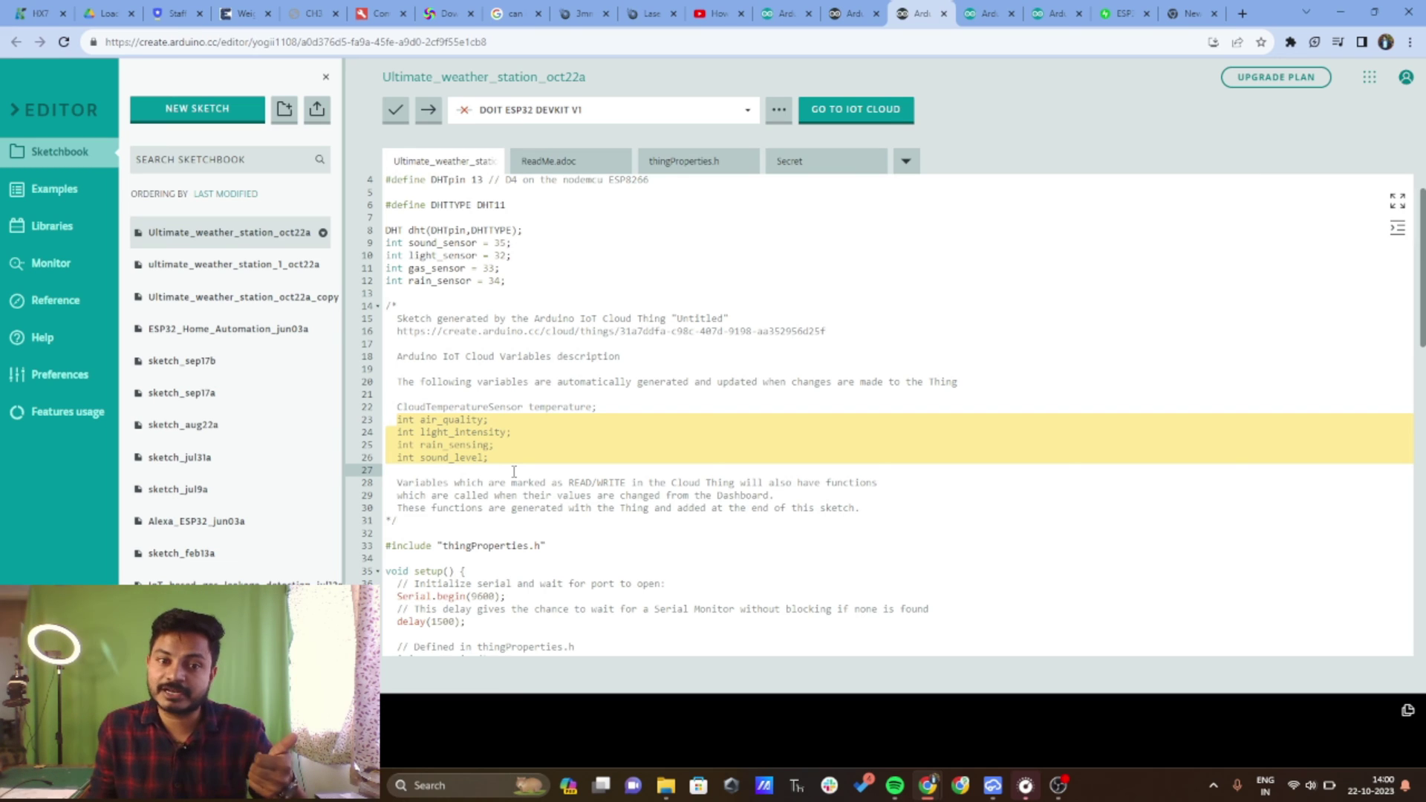
click(800, 8)
click(854, 14)
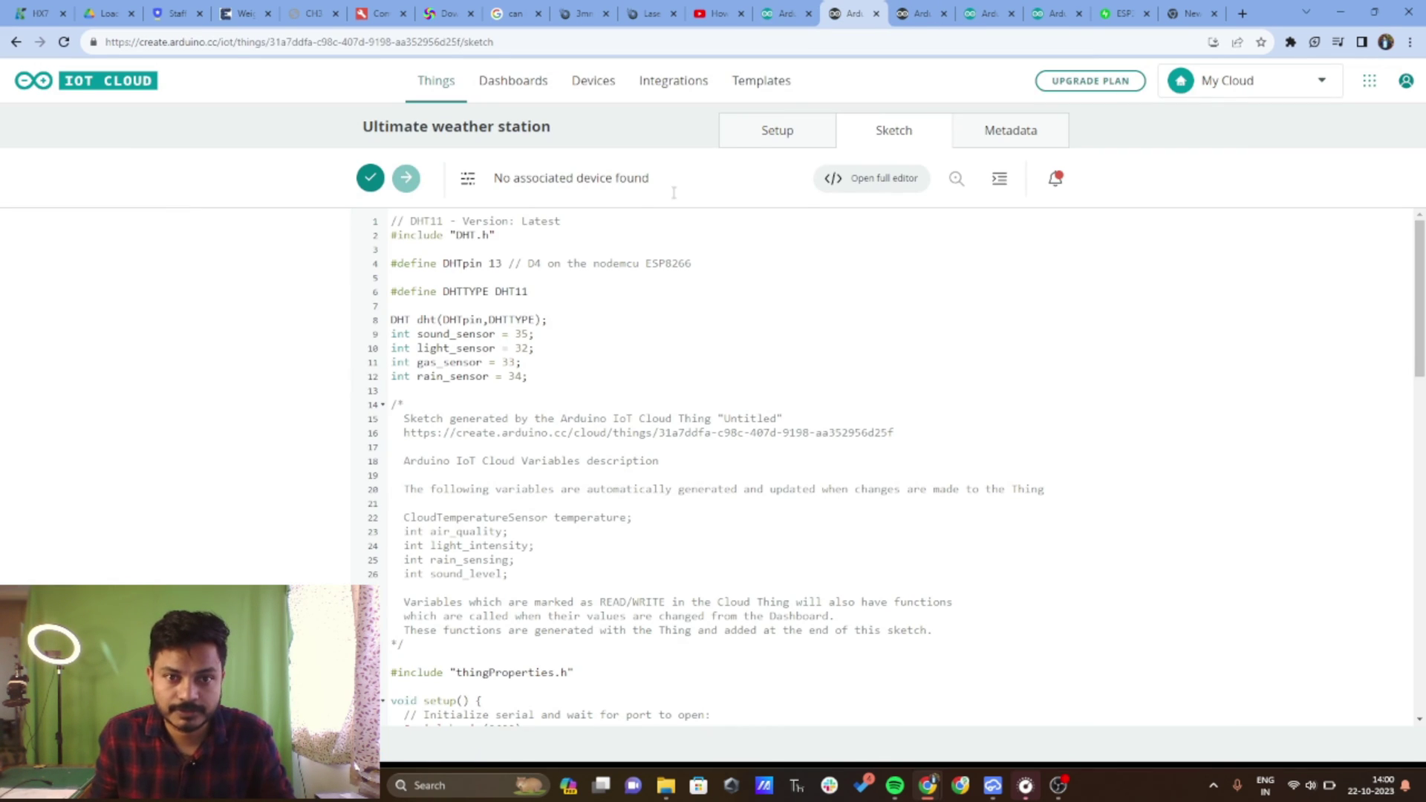
click(784, 131)
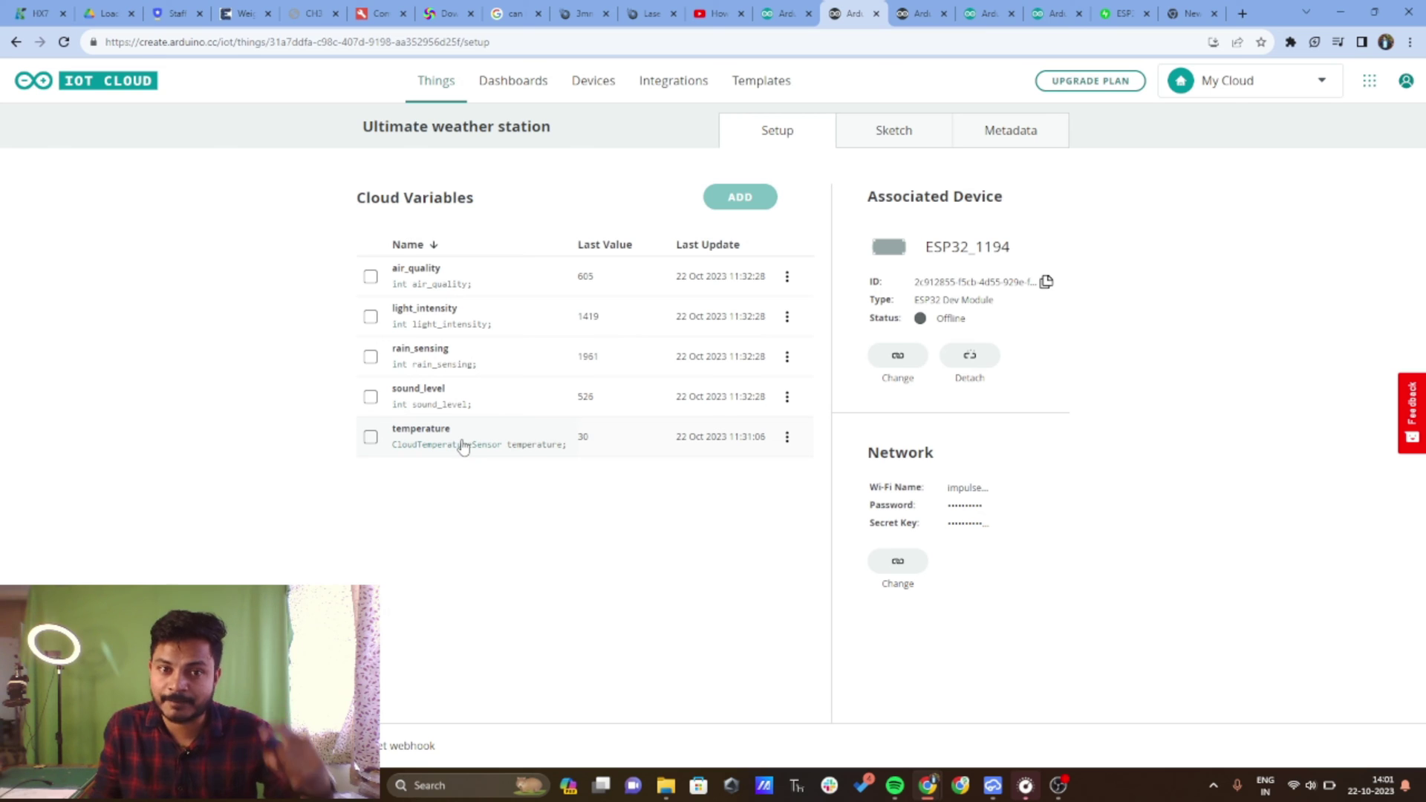
click(925, 9)
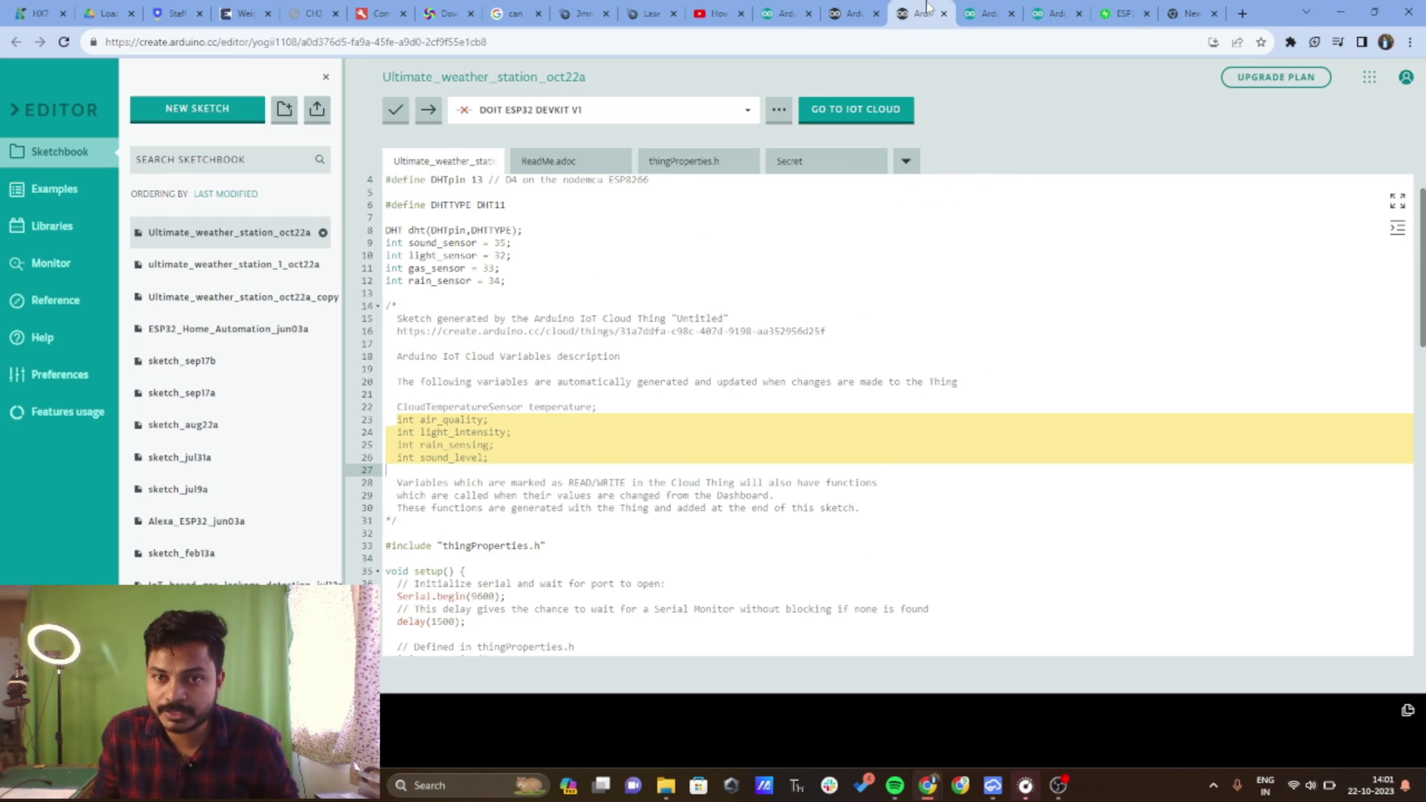
click(491, 433)
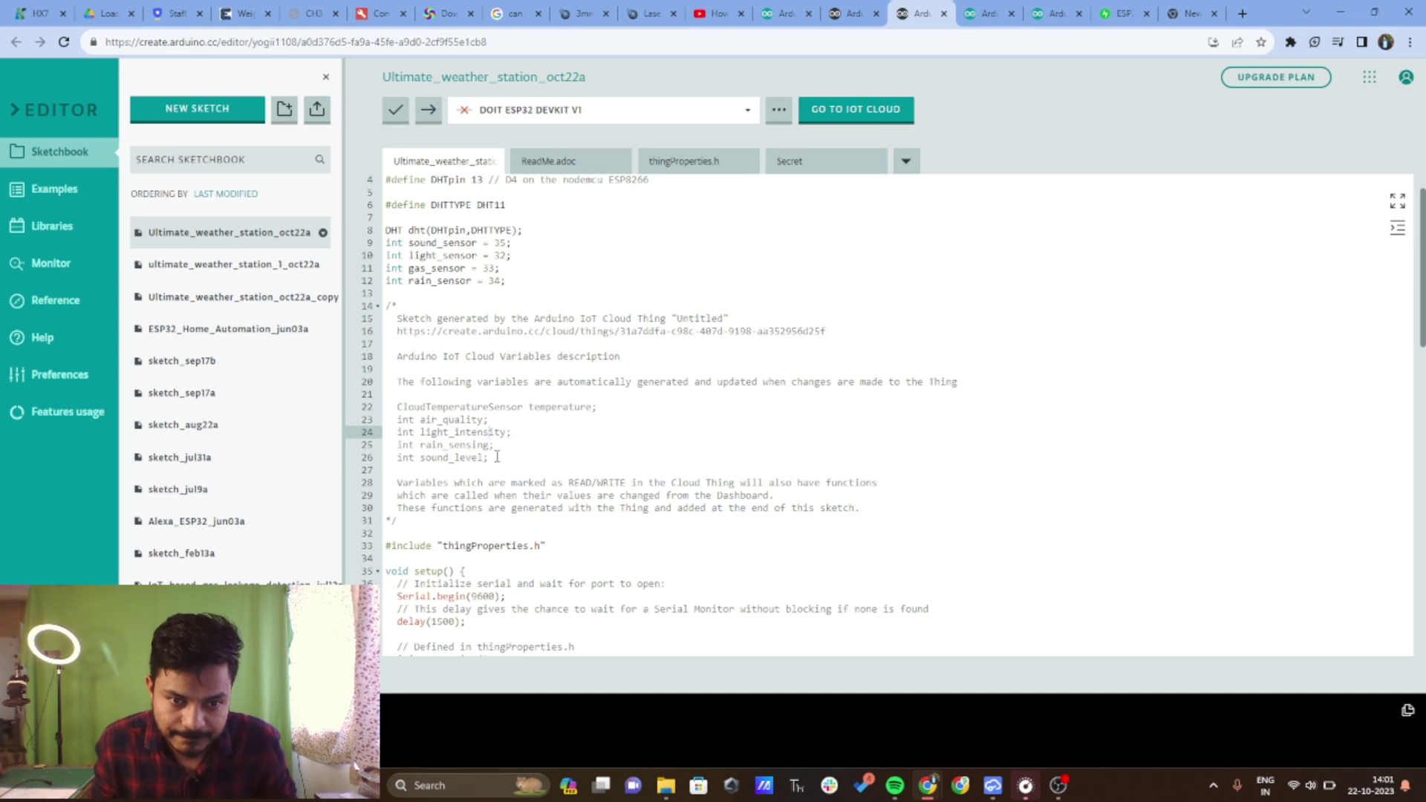
- Review the DHT library include, the DHT pin definition and the DHT sensor type at the start of the sketch
scroll(458, 269, up, 2)
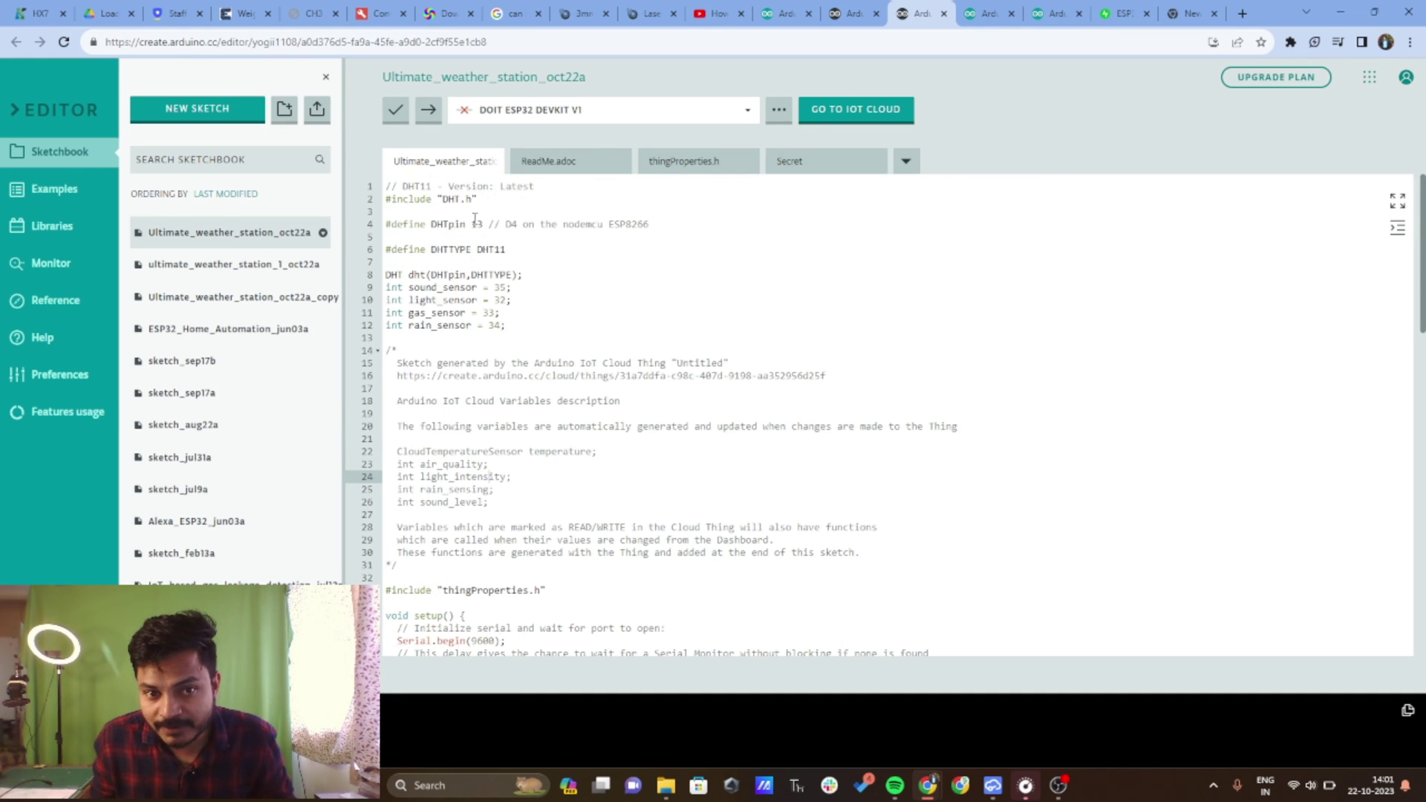
drag(483, 199, 385, 199)
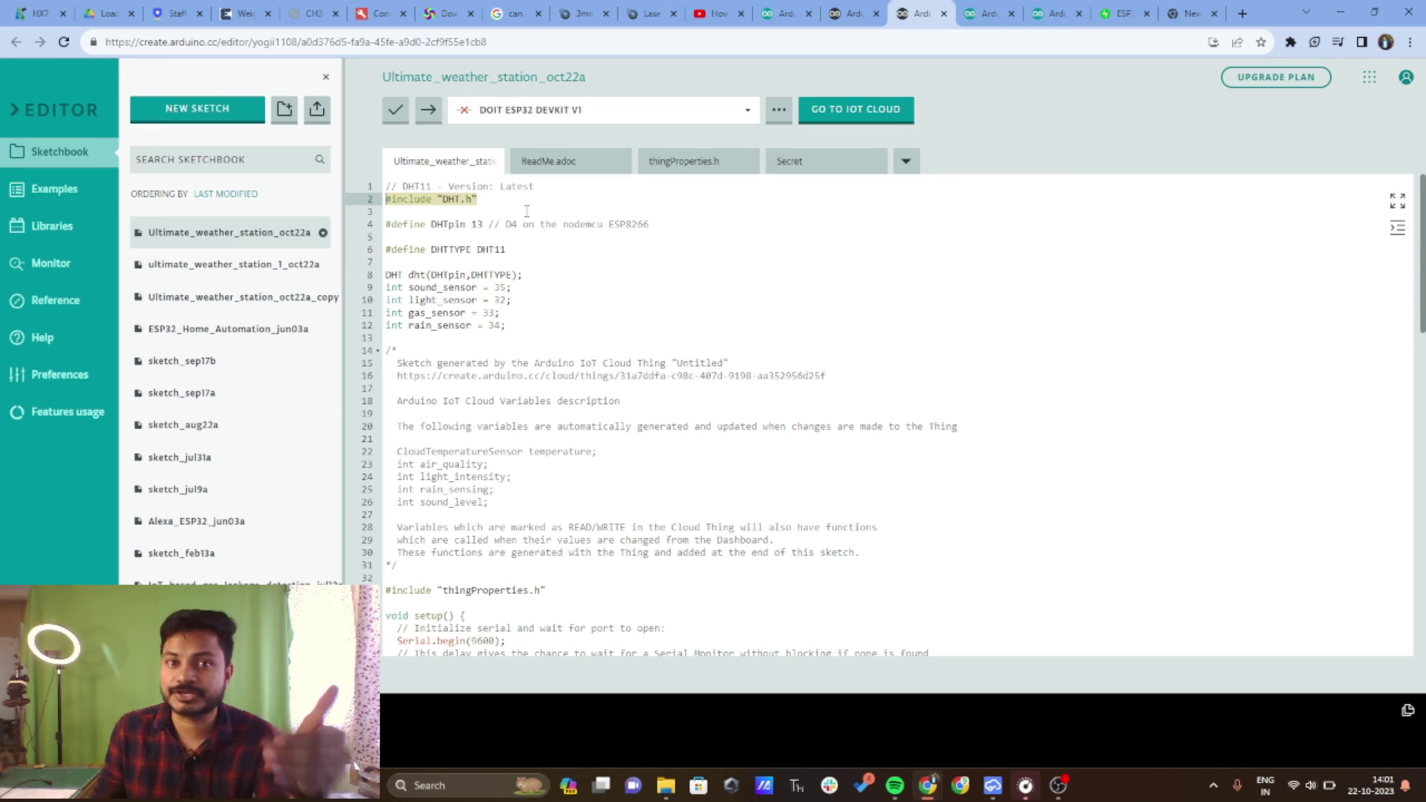
click(526, 211)
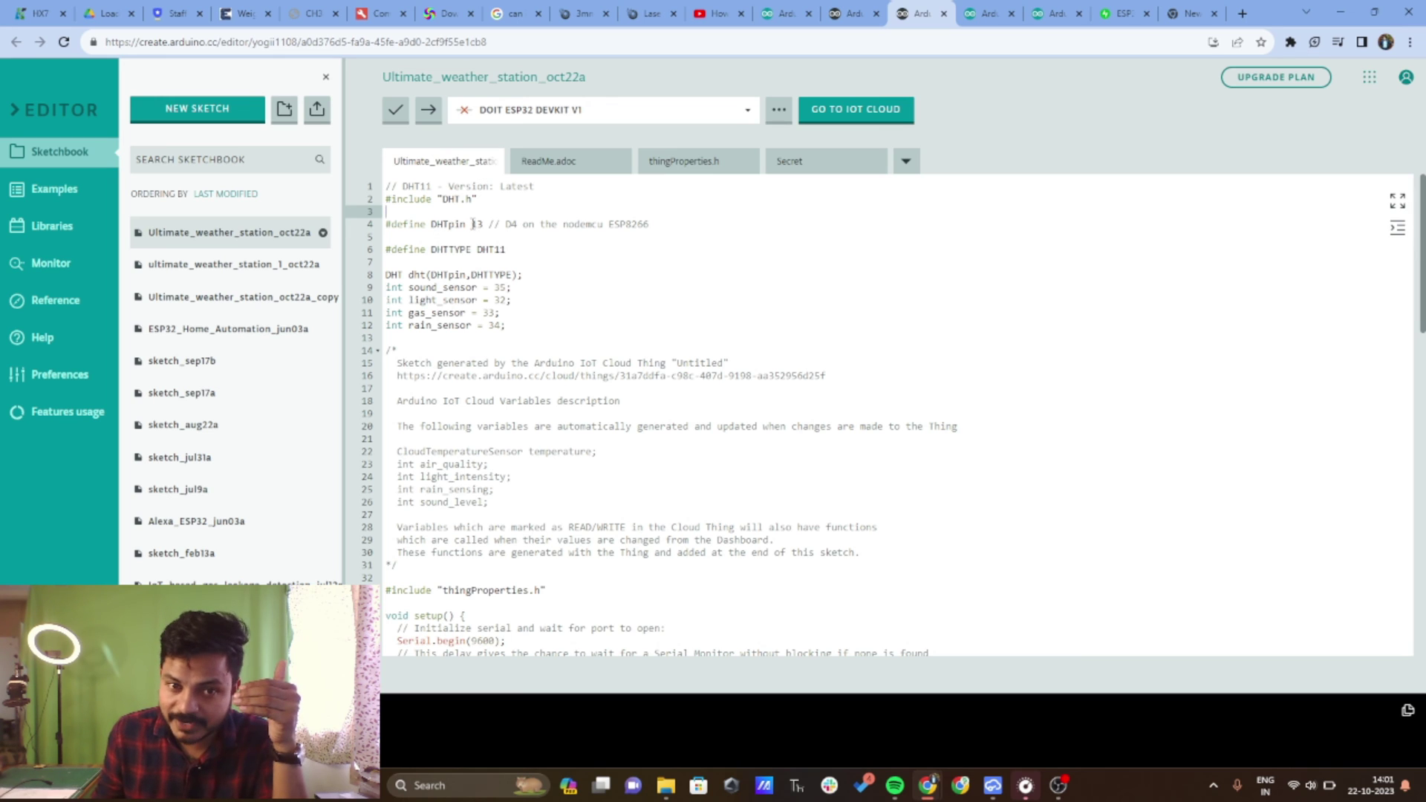
double_click(477, 224)
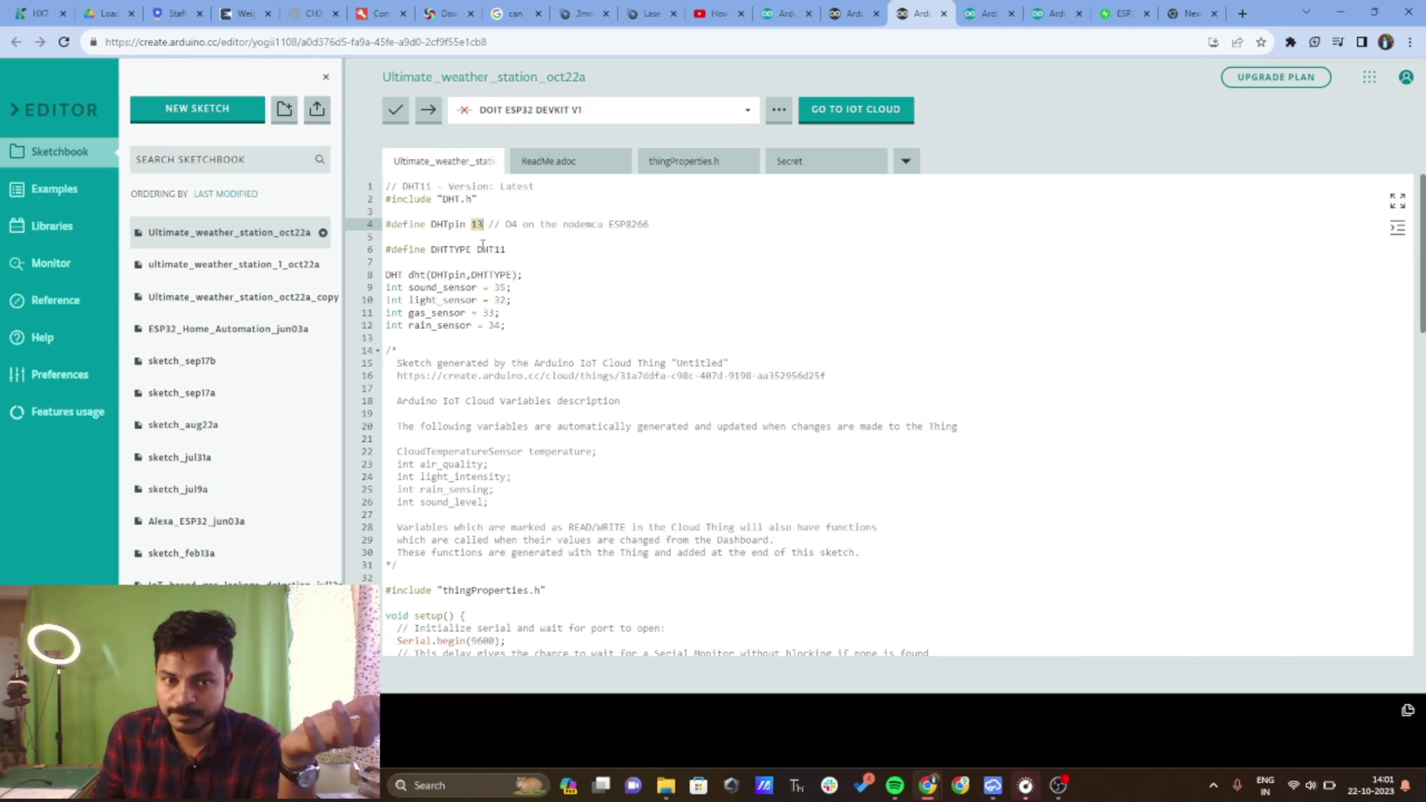
drag(476, 250, 512, 250)
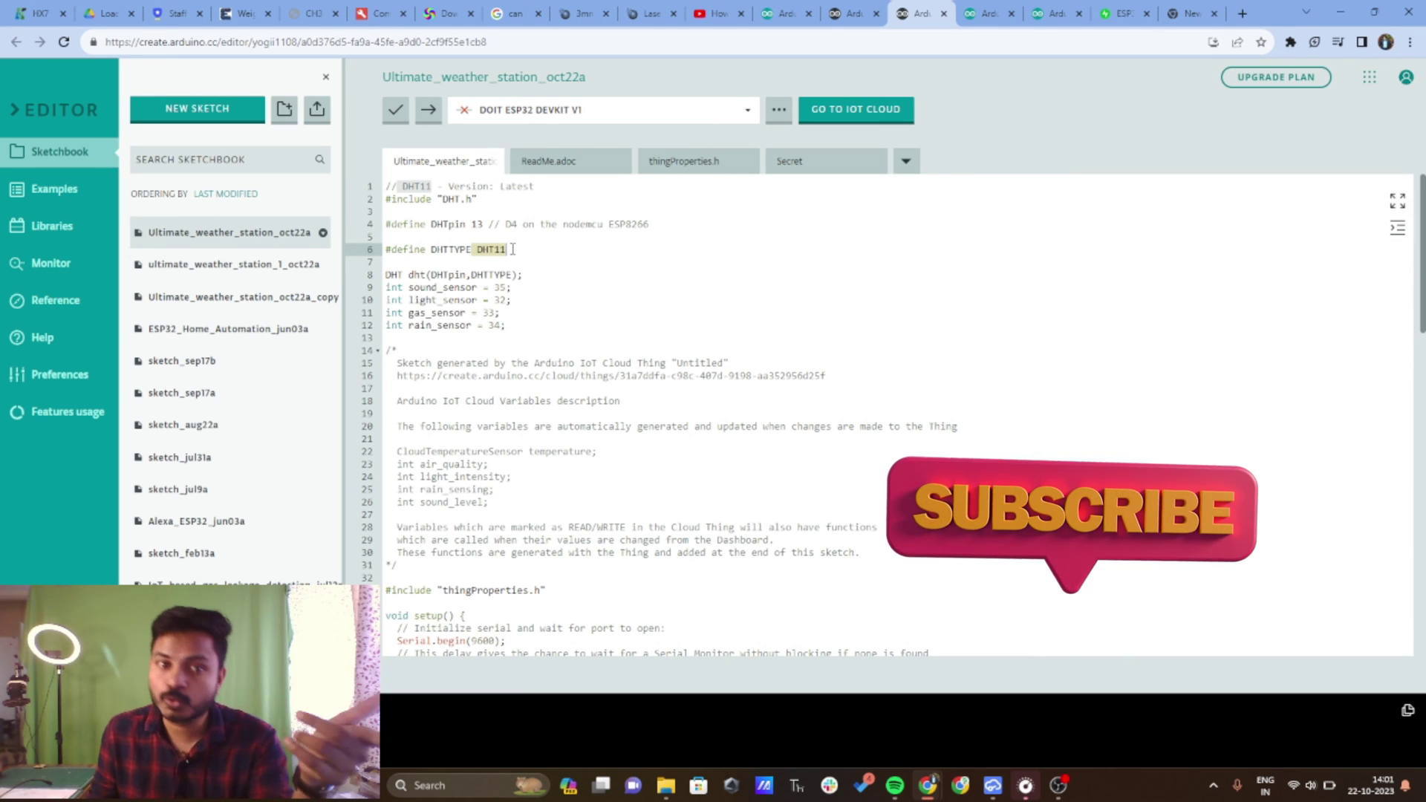
click(512, 249)
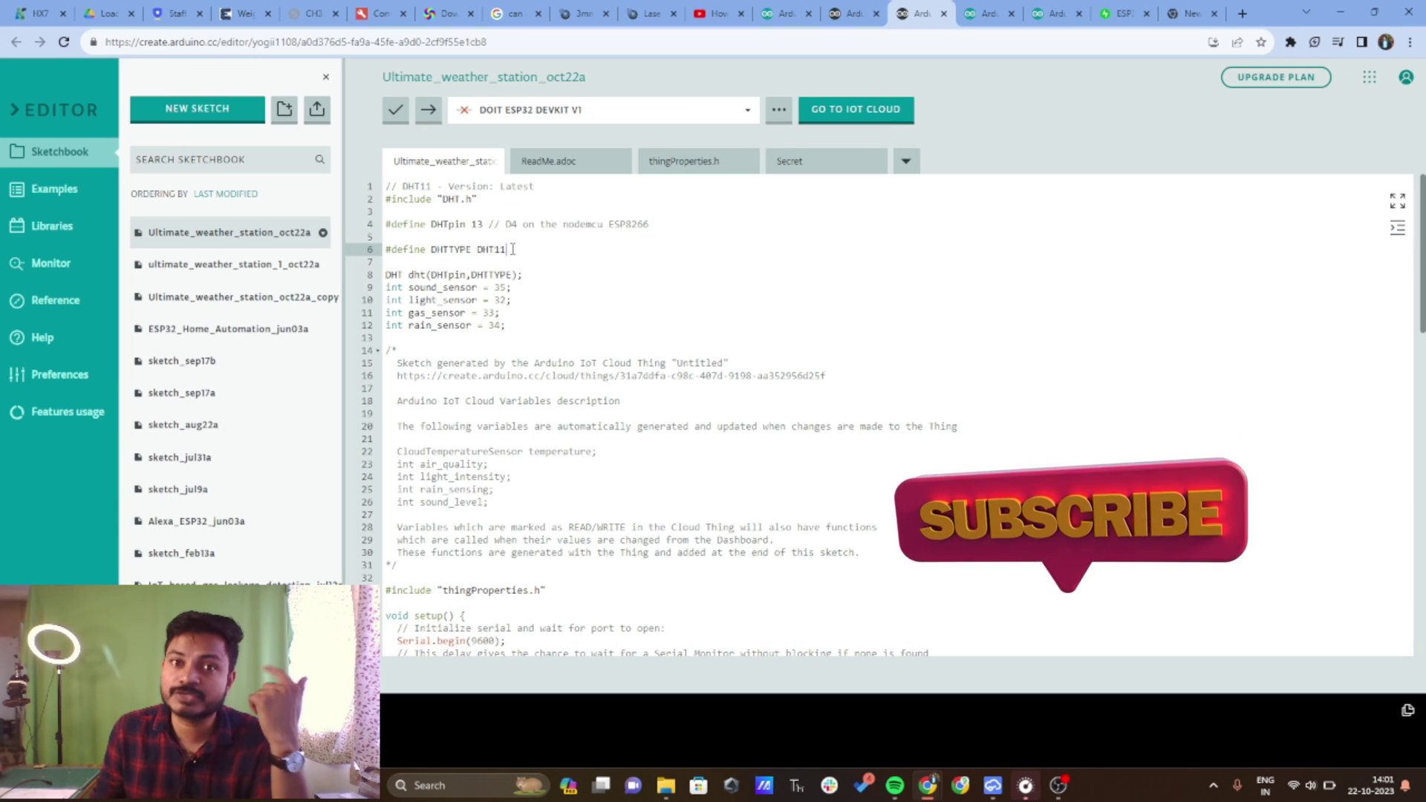
- Review the pin assignments of the sound, light, gas and rain sensors in the sketch
scroll(476, 238, down, 1)
triple_click(473, 242)
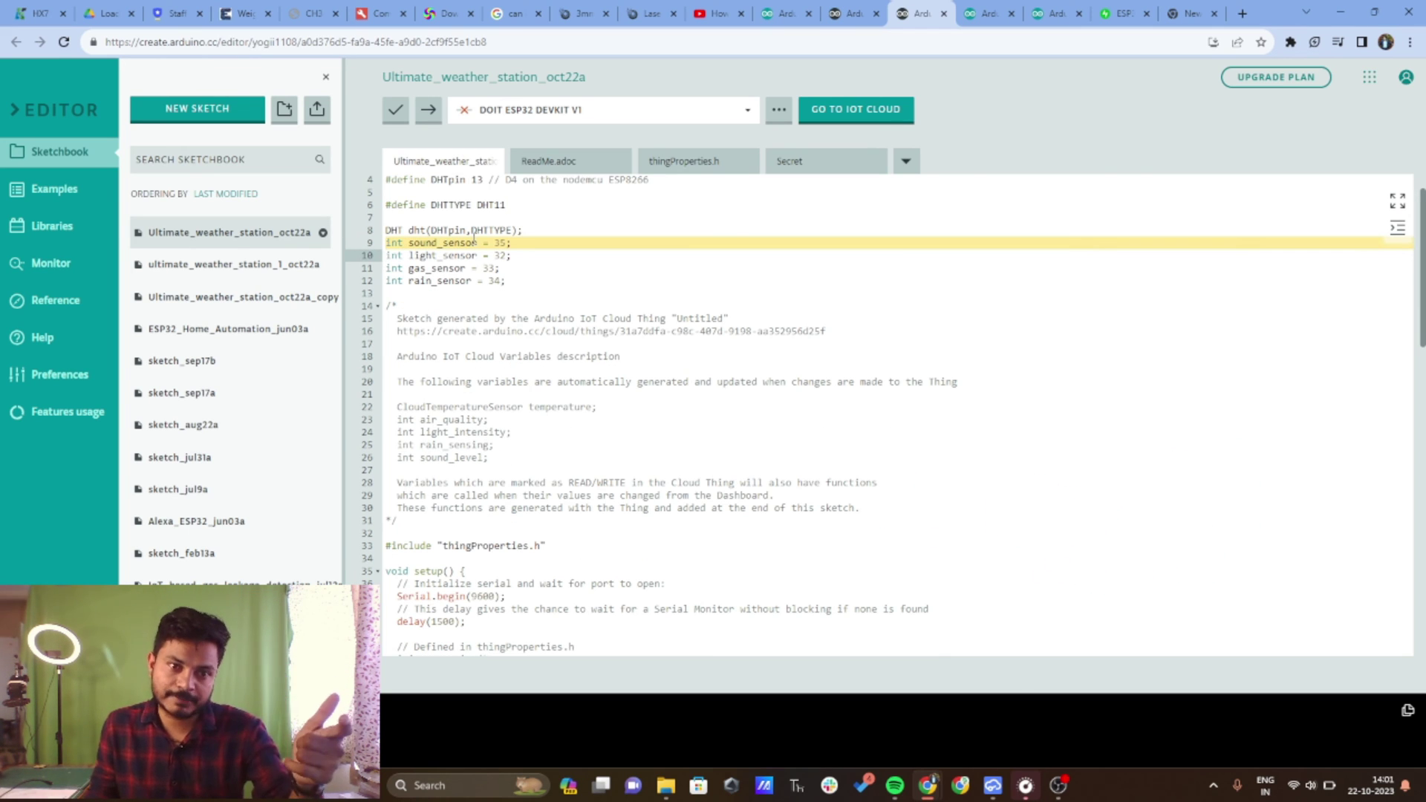
triple_click(473, 255)
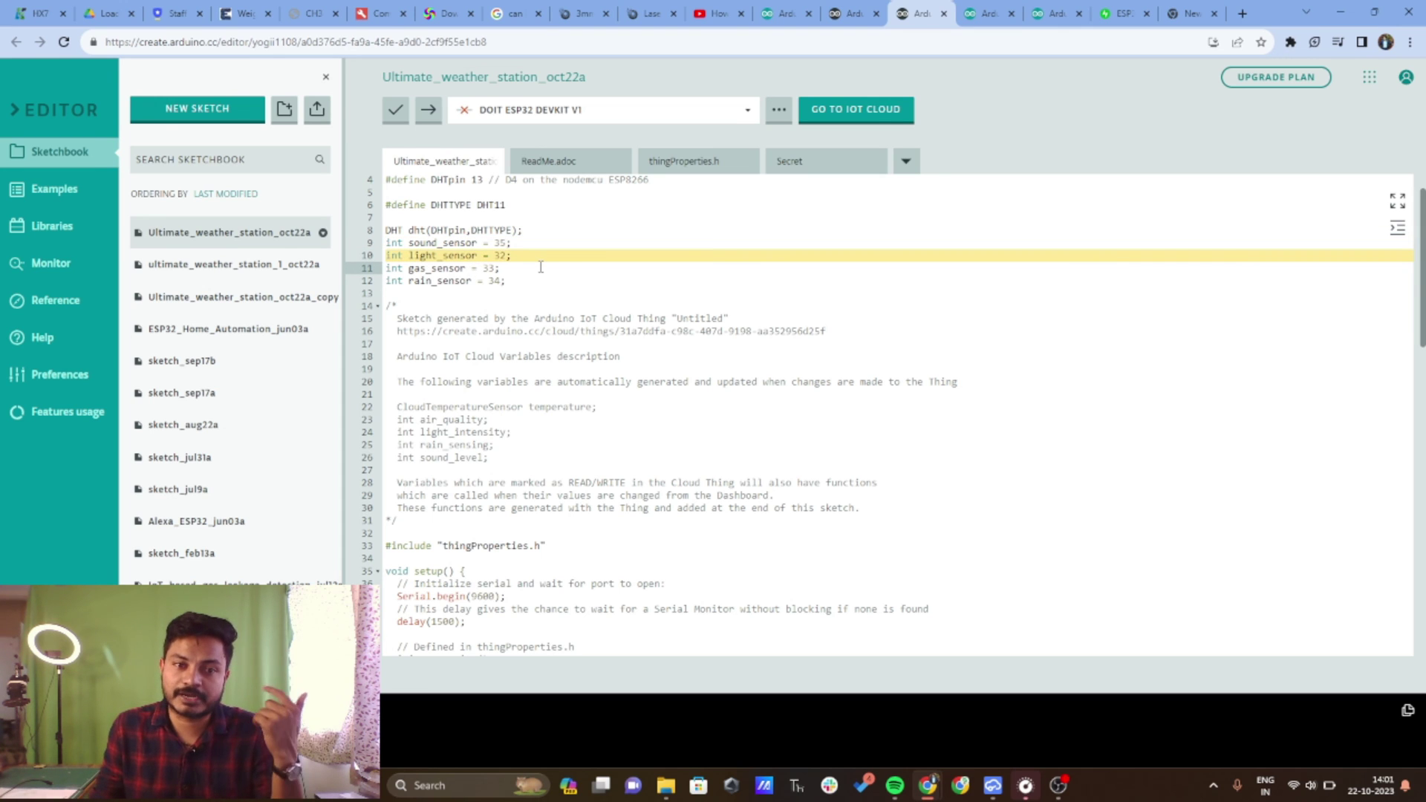
double_click(464, 269)
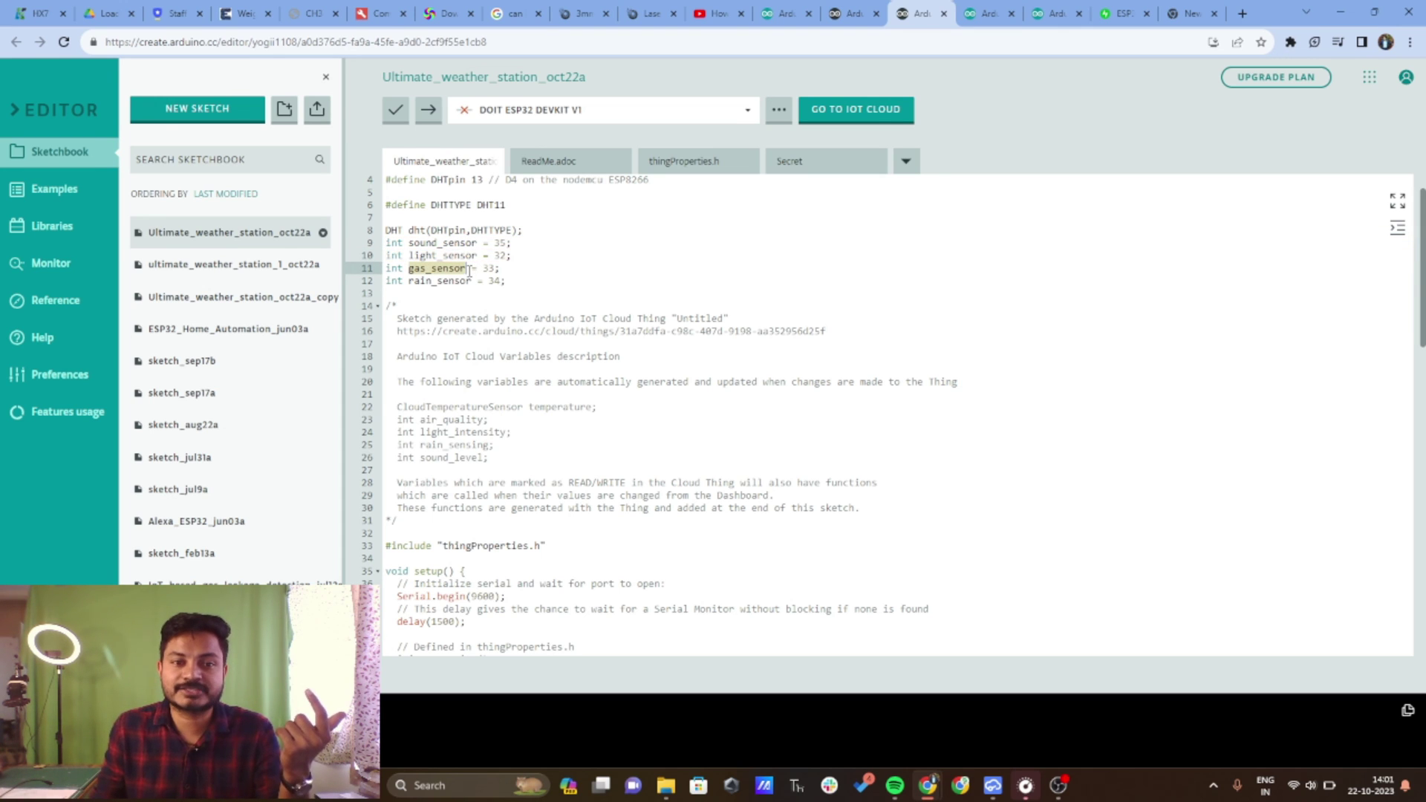
double_click(513, 273)
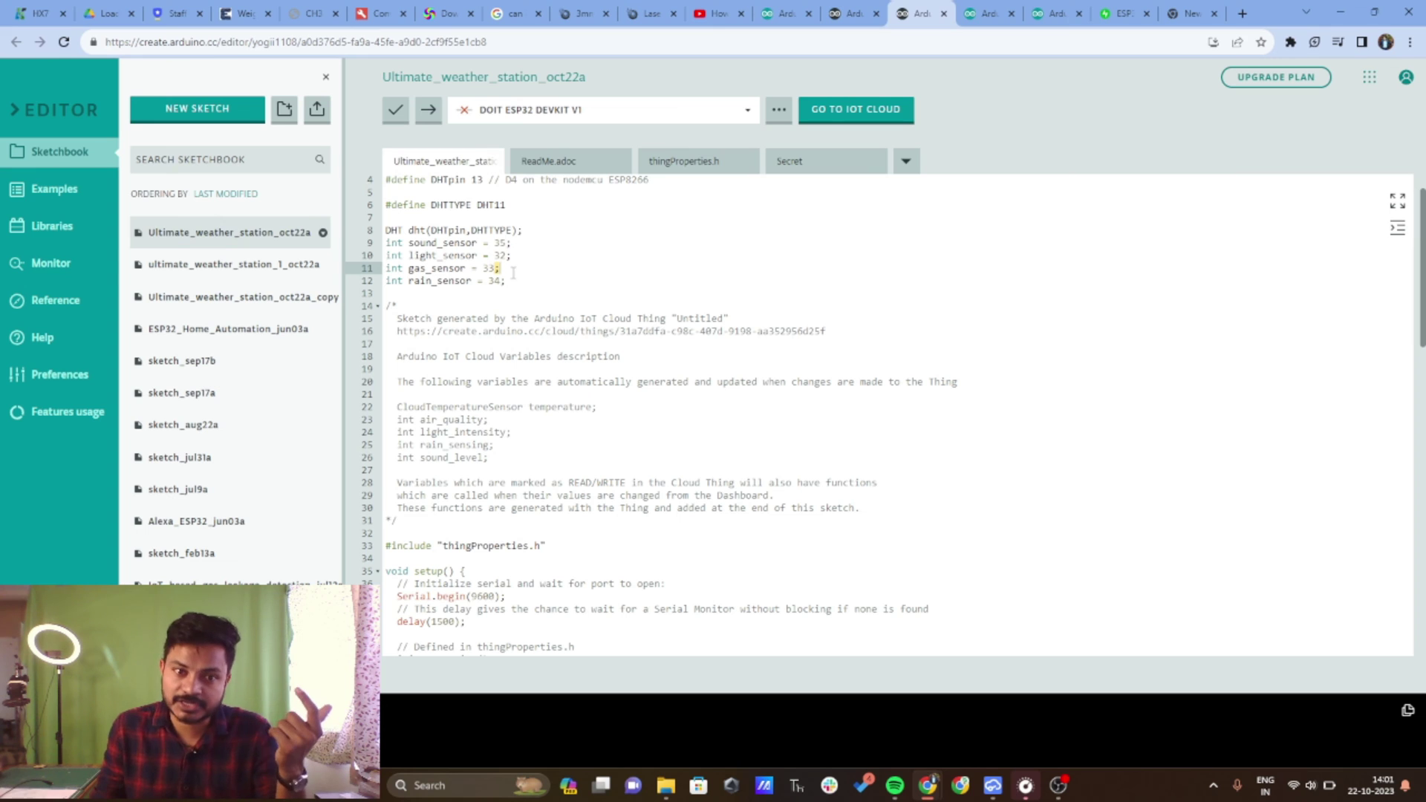
double_click(453, 285)
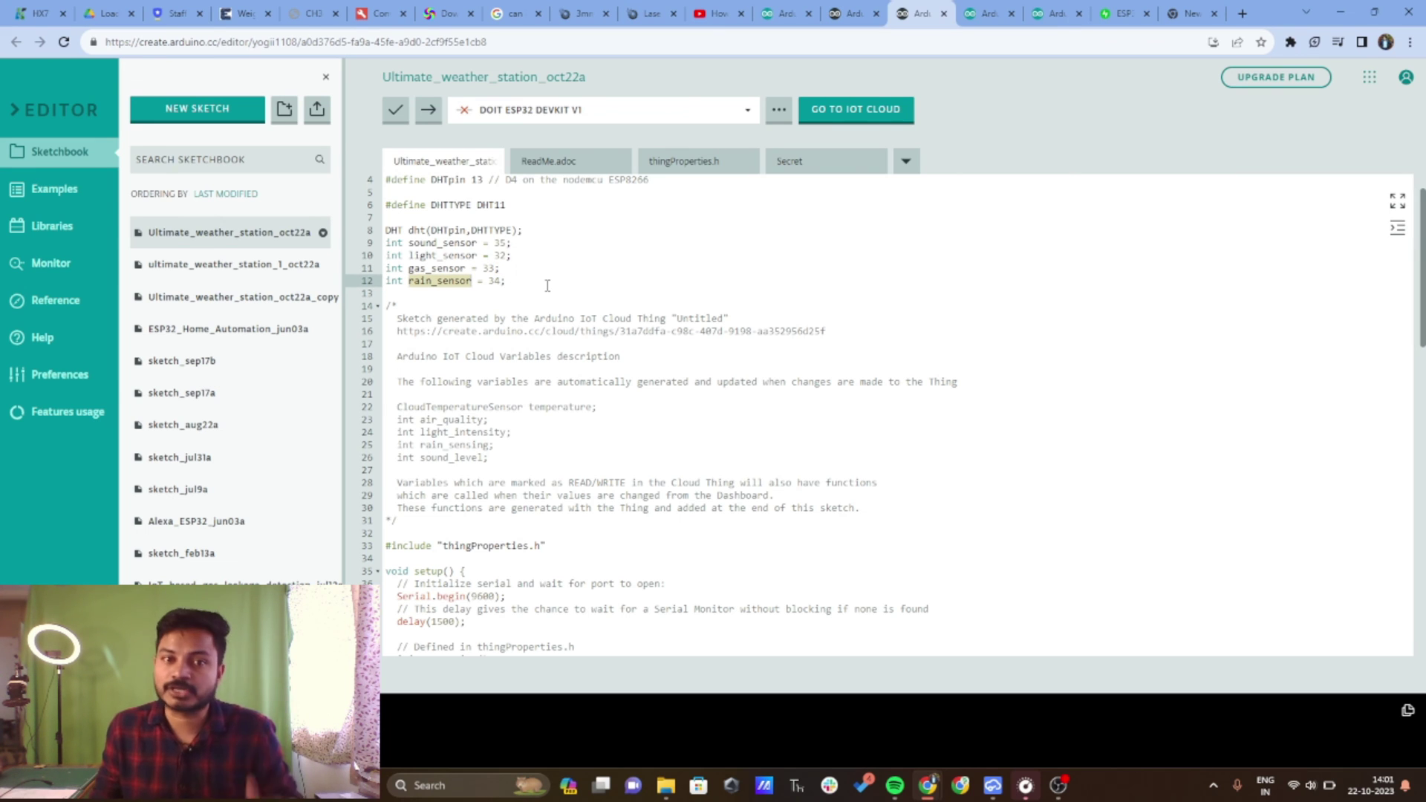
drag(547, 286, 384, 243)
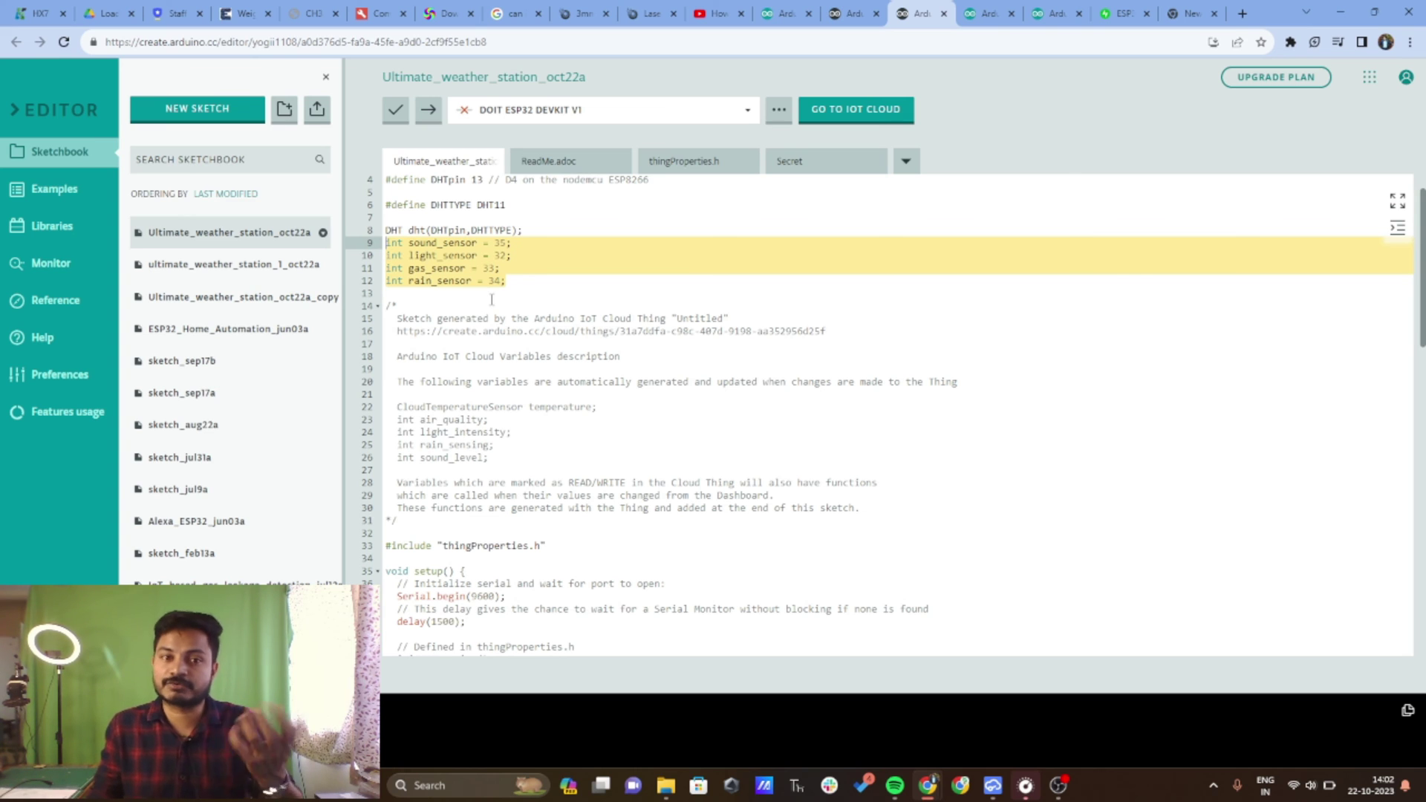
- Examine the int cloud variables listed in the header comment and the body of the setup function
scroll(491, 299, down, 2)
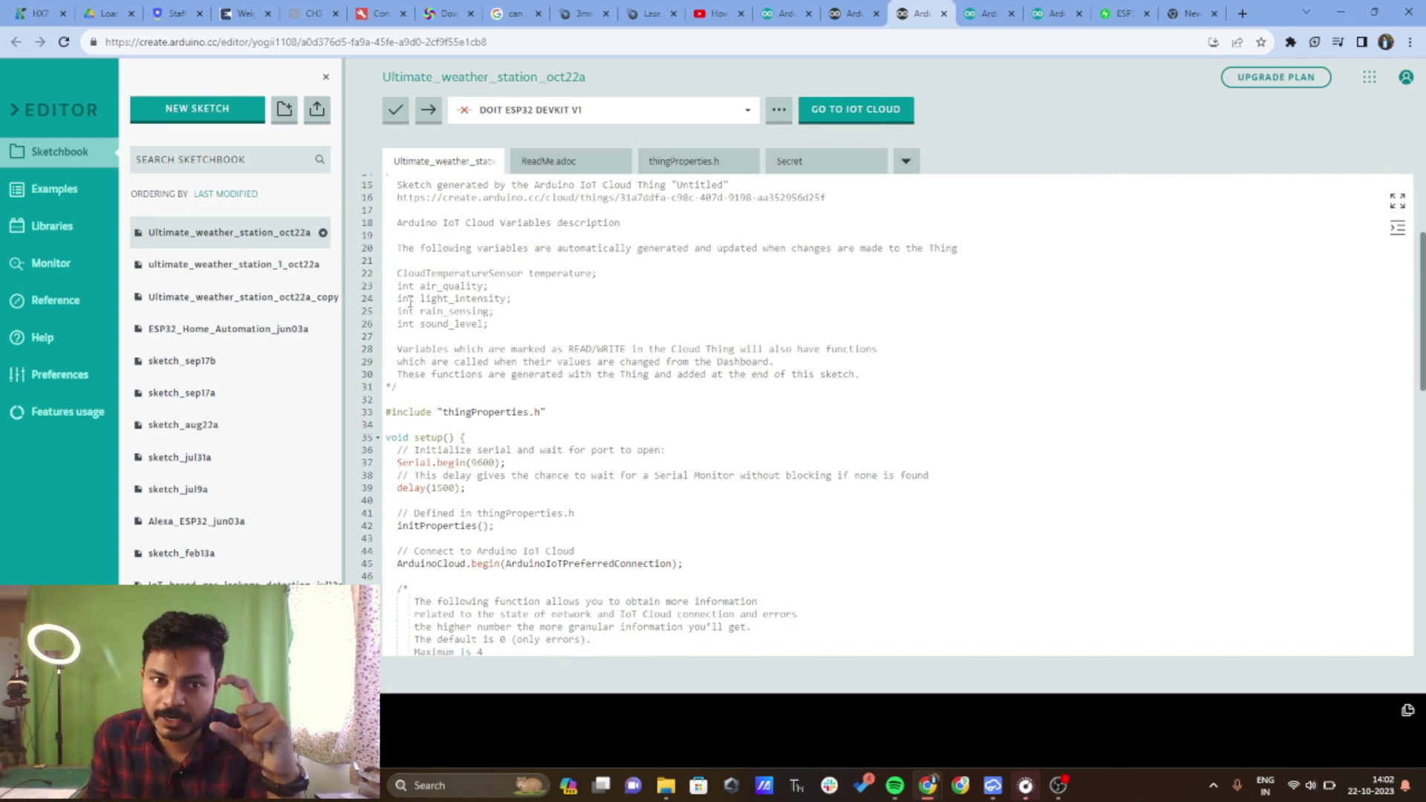
drag(493, 327, 421, 288)
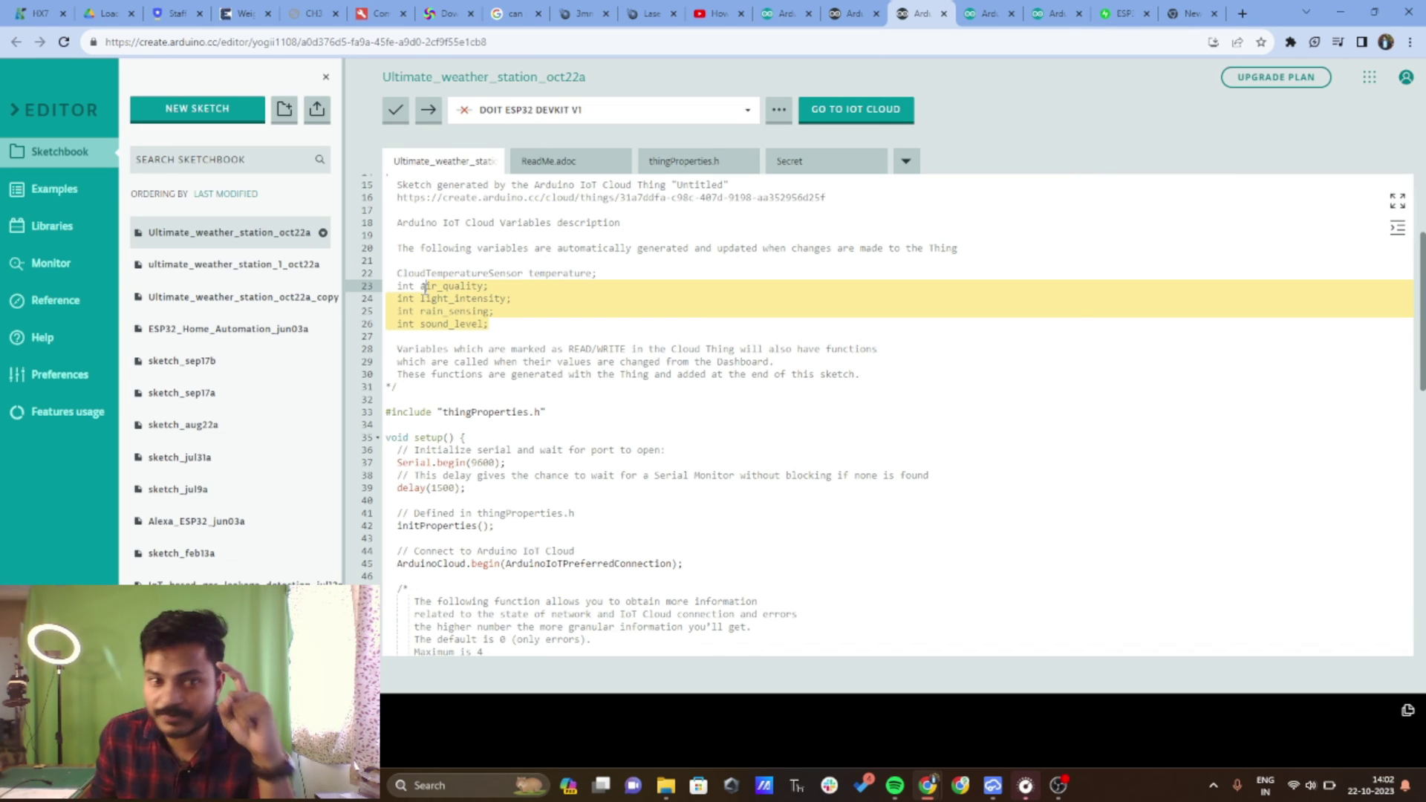
click(436, 299)
drag(418, 285, 501, 329)
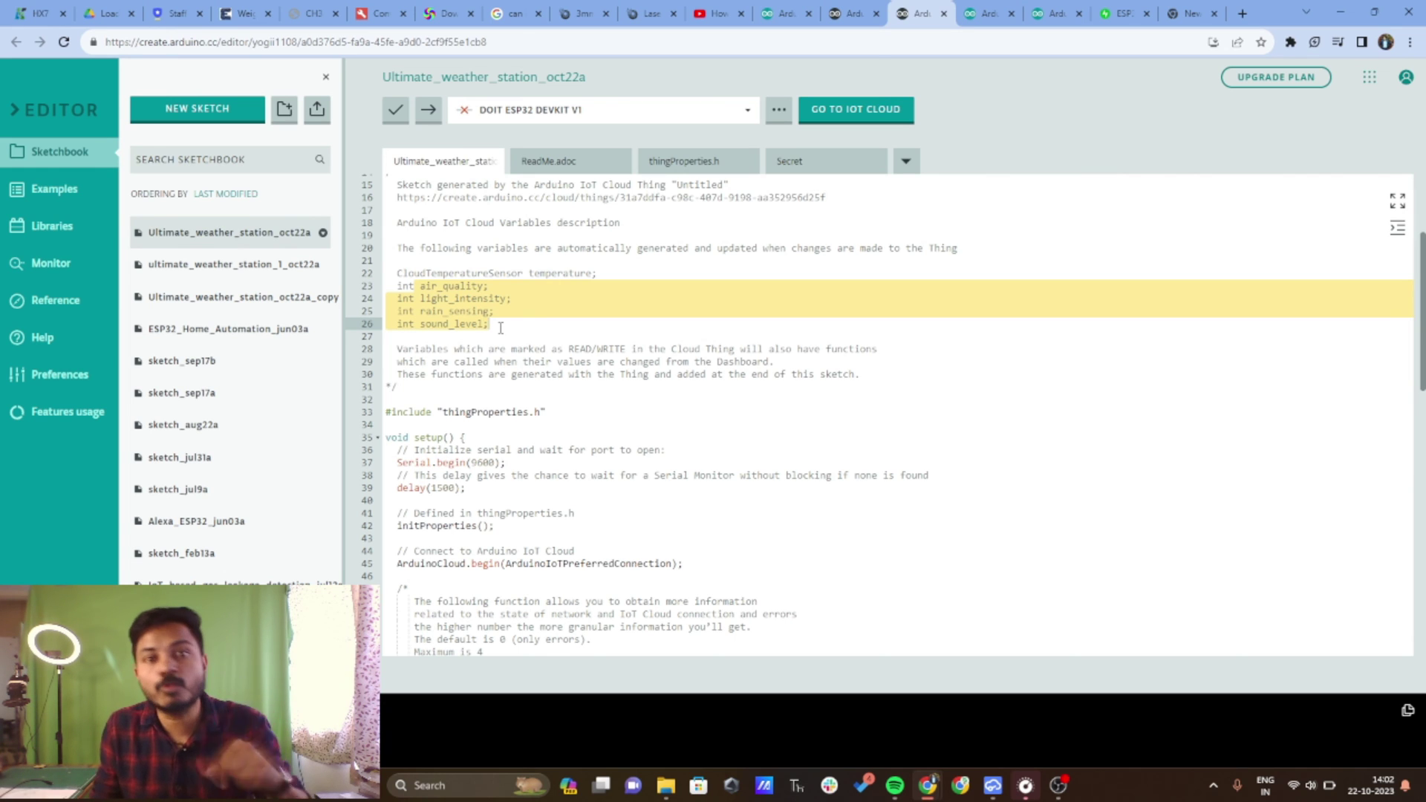
scroll(501, 328, down, 2)
drag(387, 329, 603, 560)
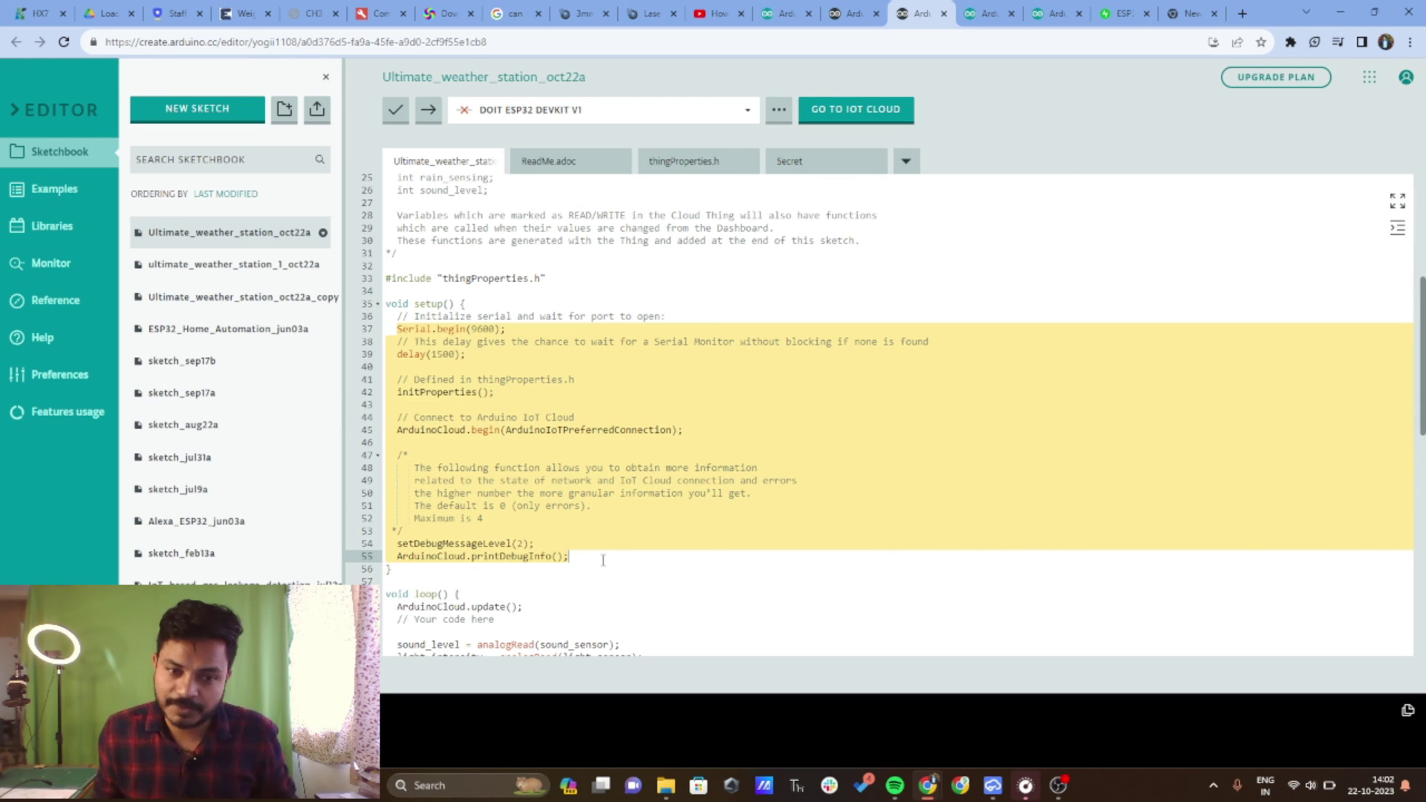
- Examine the analogRead assignments in the loop function, matching sound_level to its cloud variable and the sound_sensor pin
scroll(603, 560, down, 4)
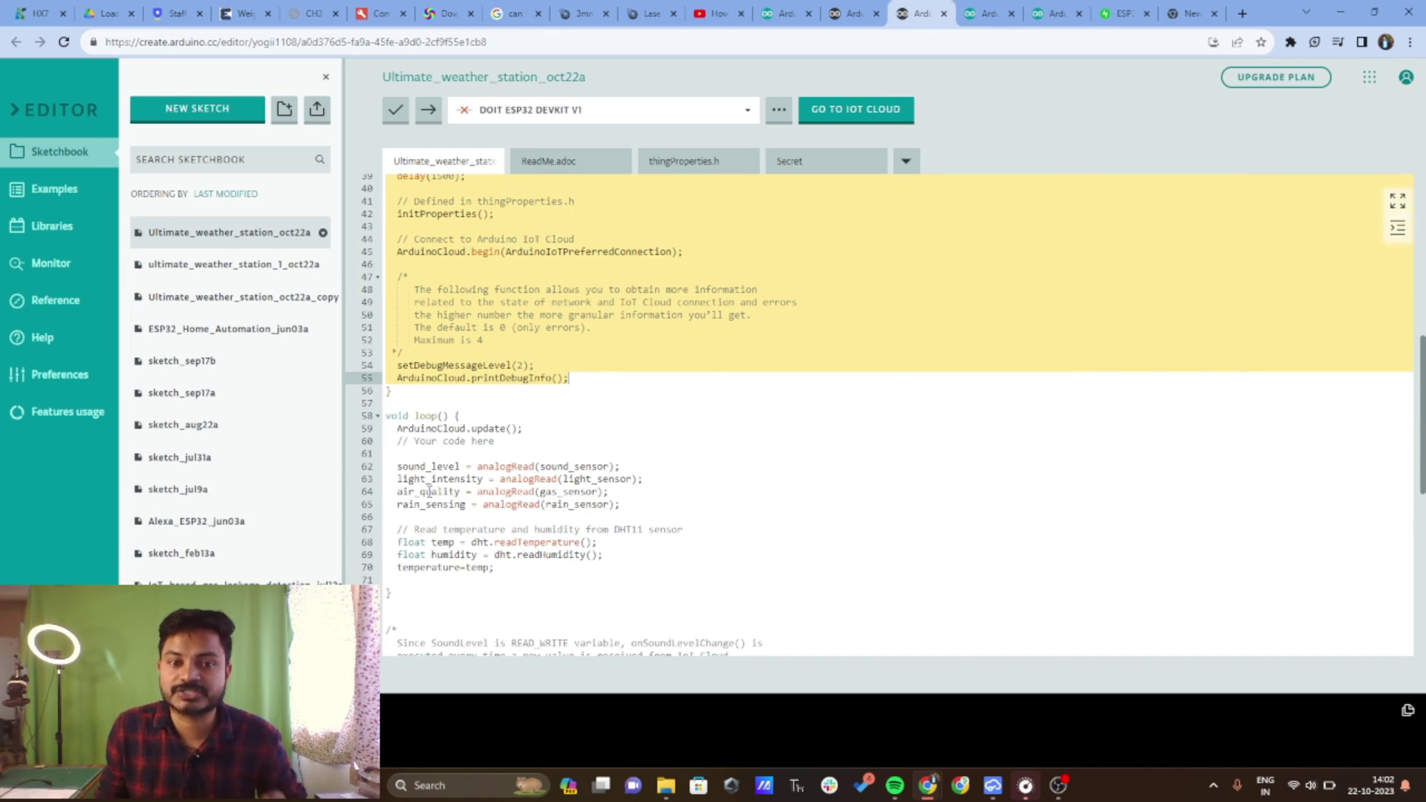
click(398, 467)
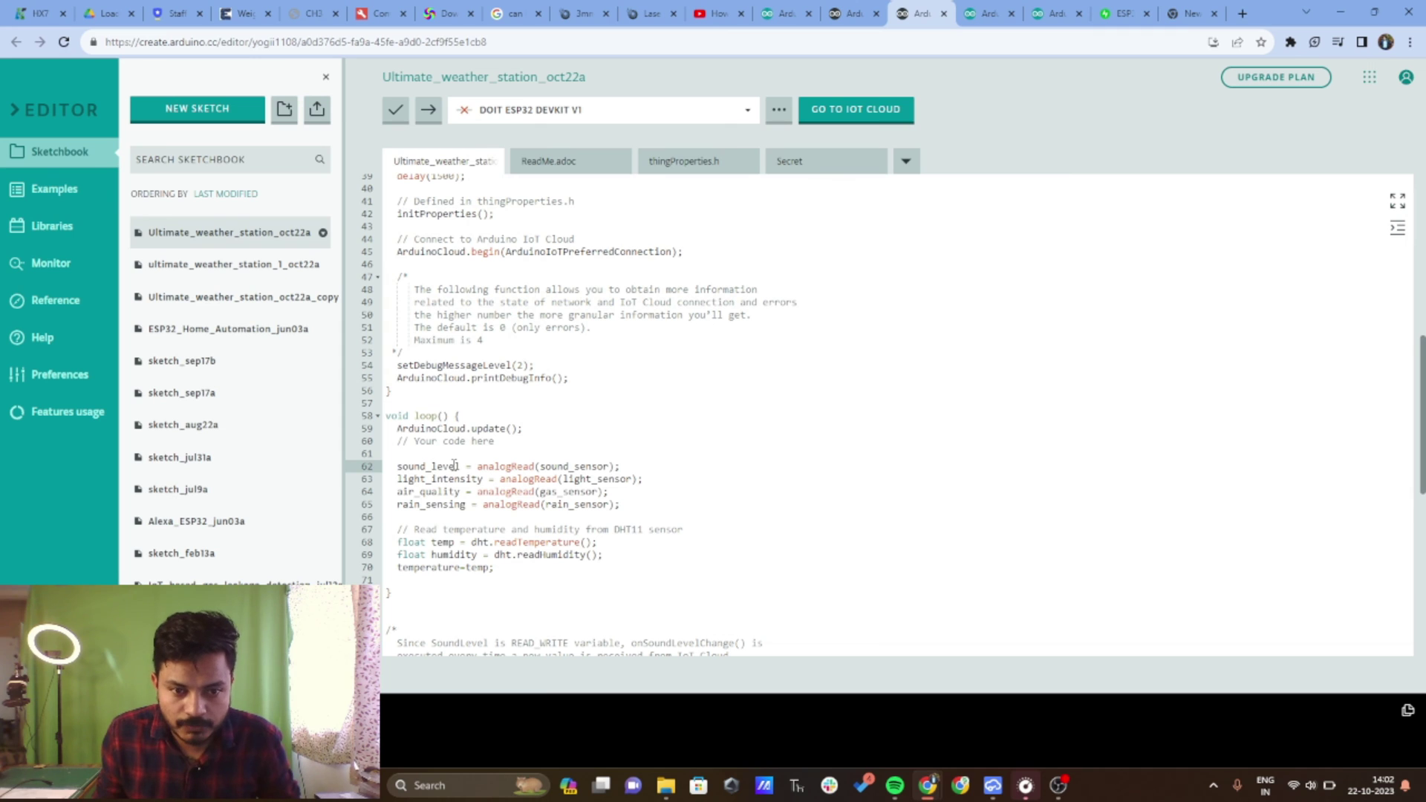
double_click(454, 467)
scroll(439, 254, up, 2)
scroll(439, 253, up, 3)
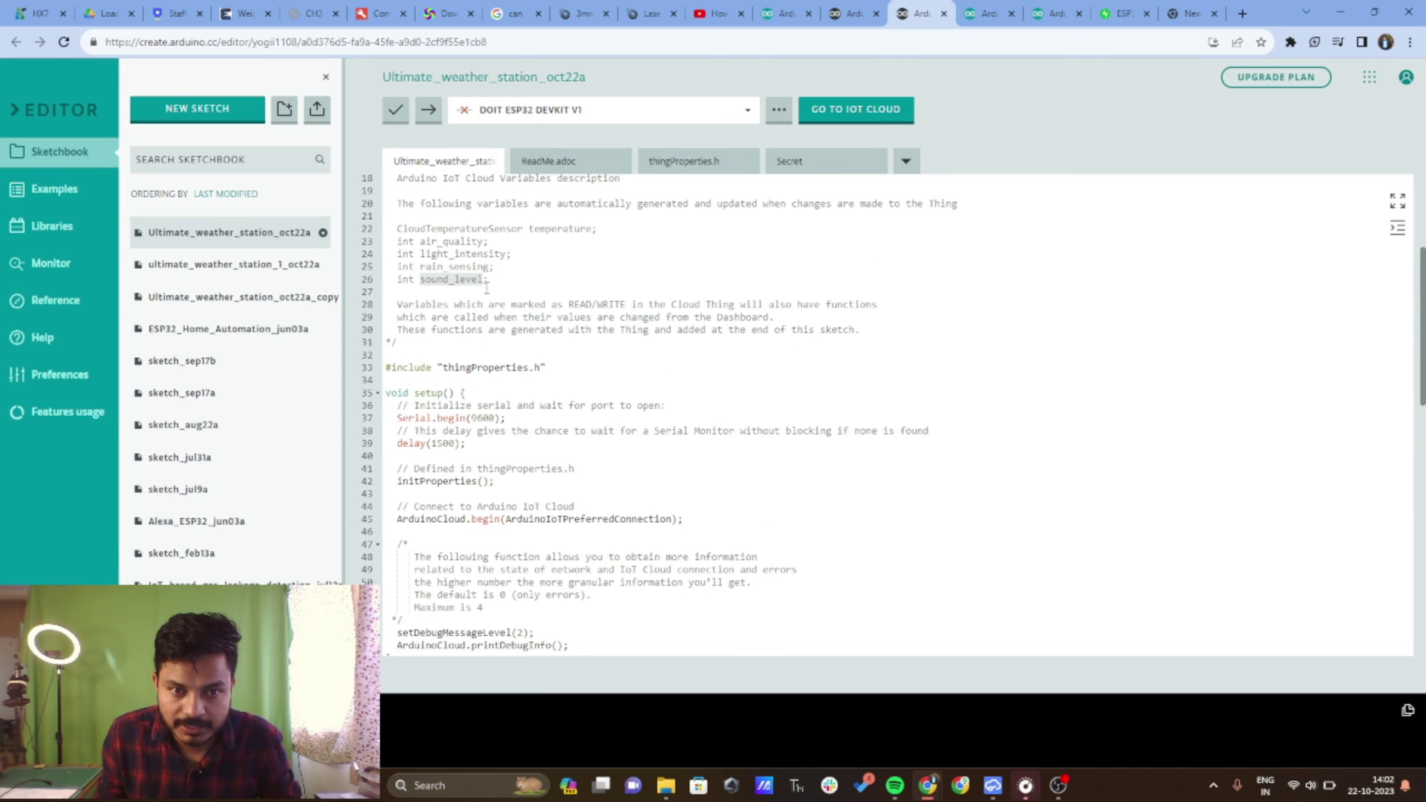
scroll(490, 281, down, 5)
click(478, 466)
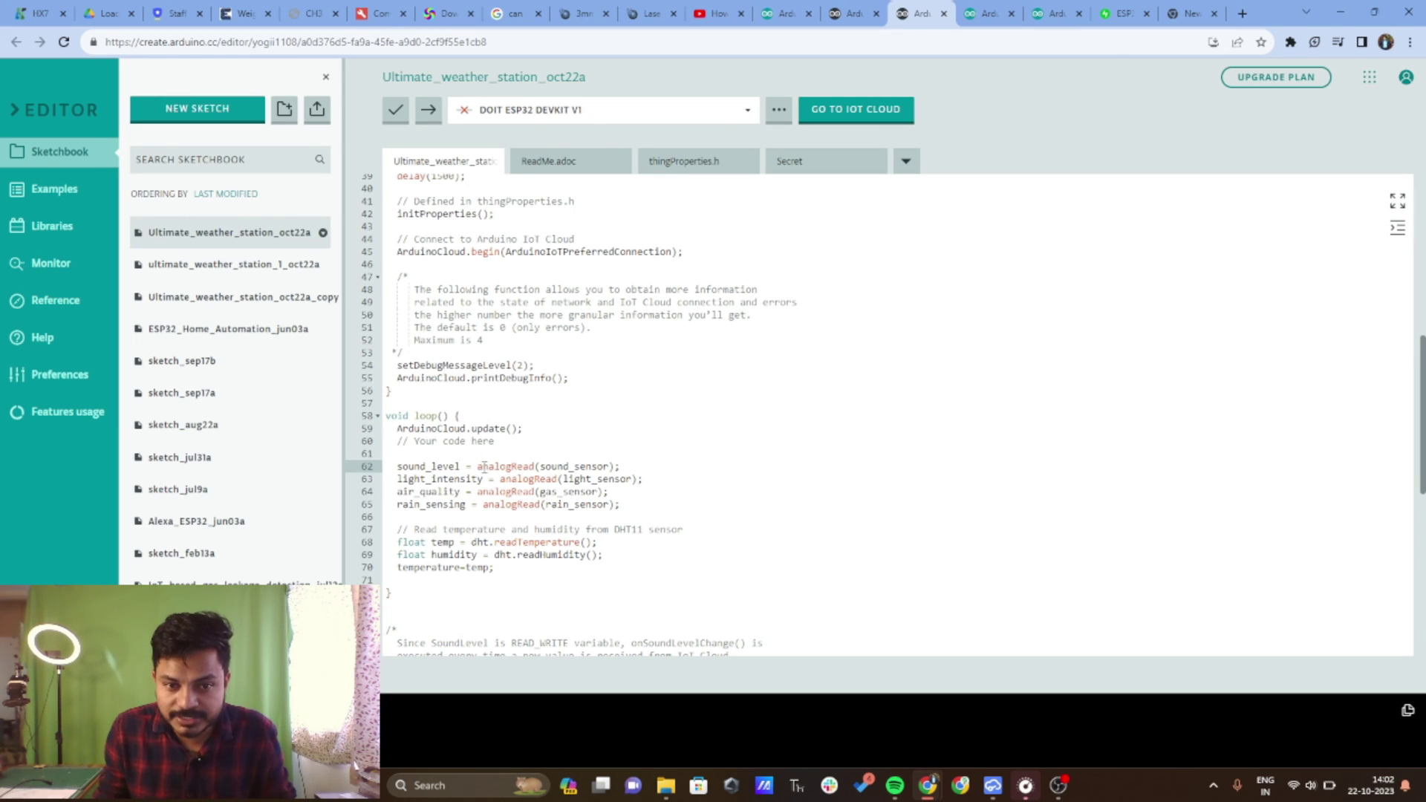
drag(478, 466, 599, 465)
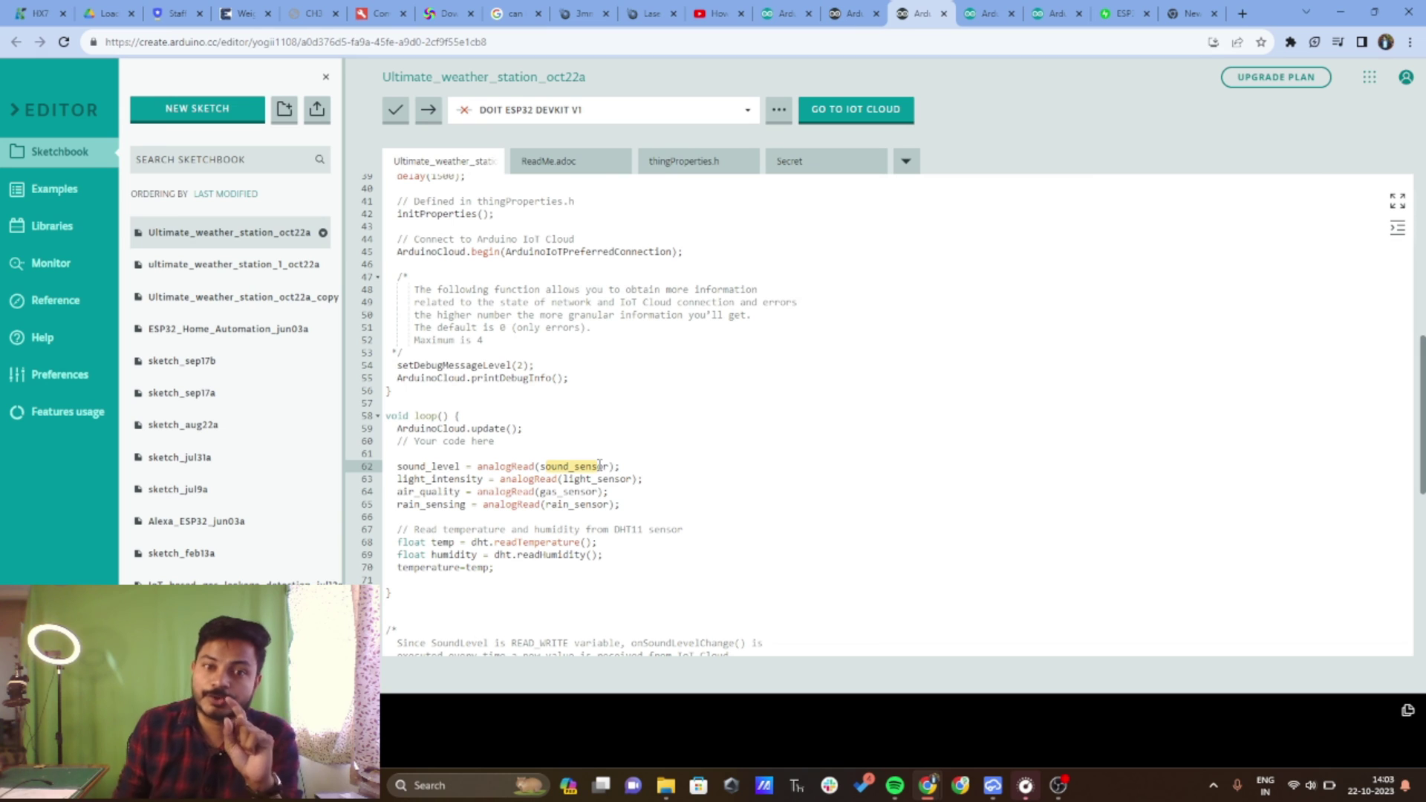
drag(477, 466, 534, 478)
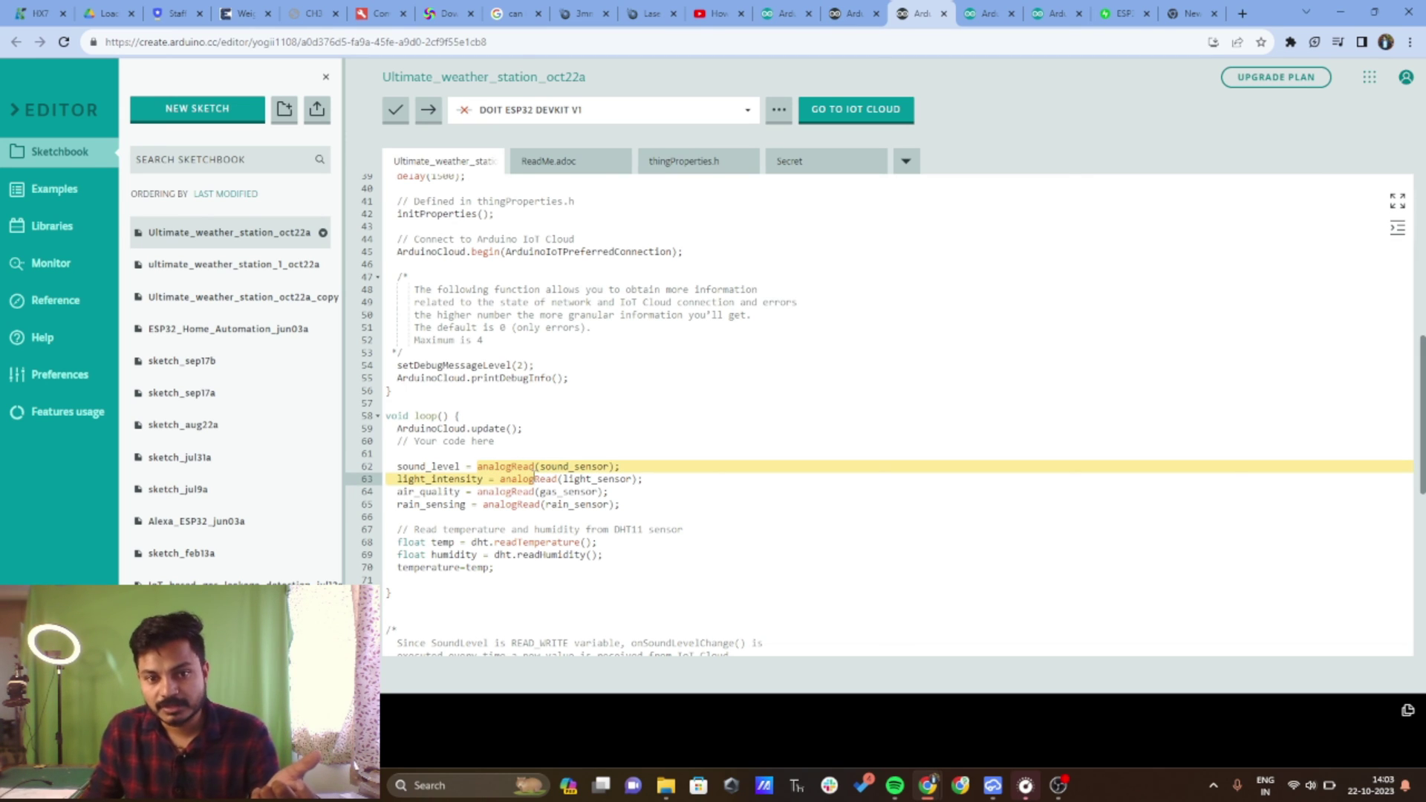
click(557, 470)
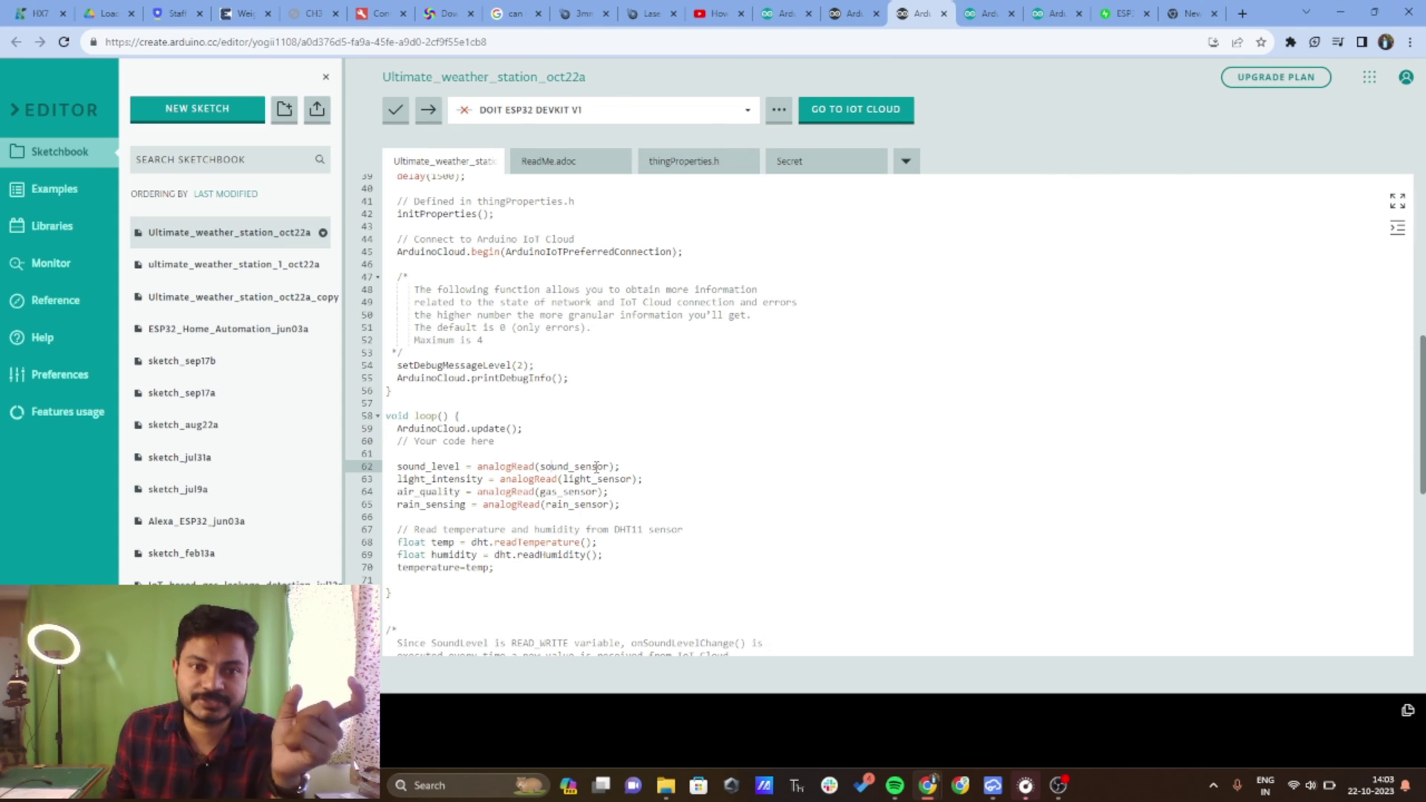
- Check the sound_sensor pin definition among the sensor declarations at the start of the sketch
scroll(597, 466, up, 7)
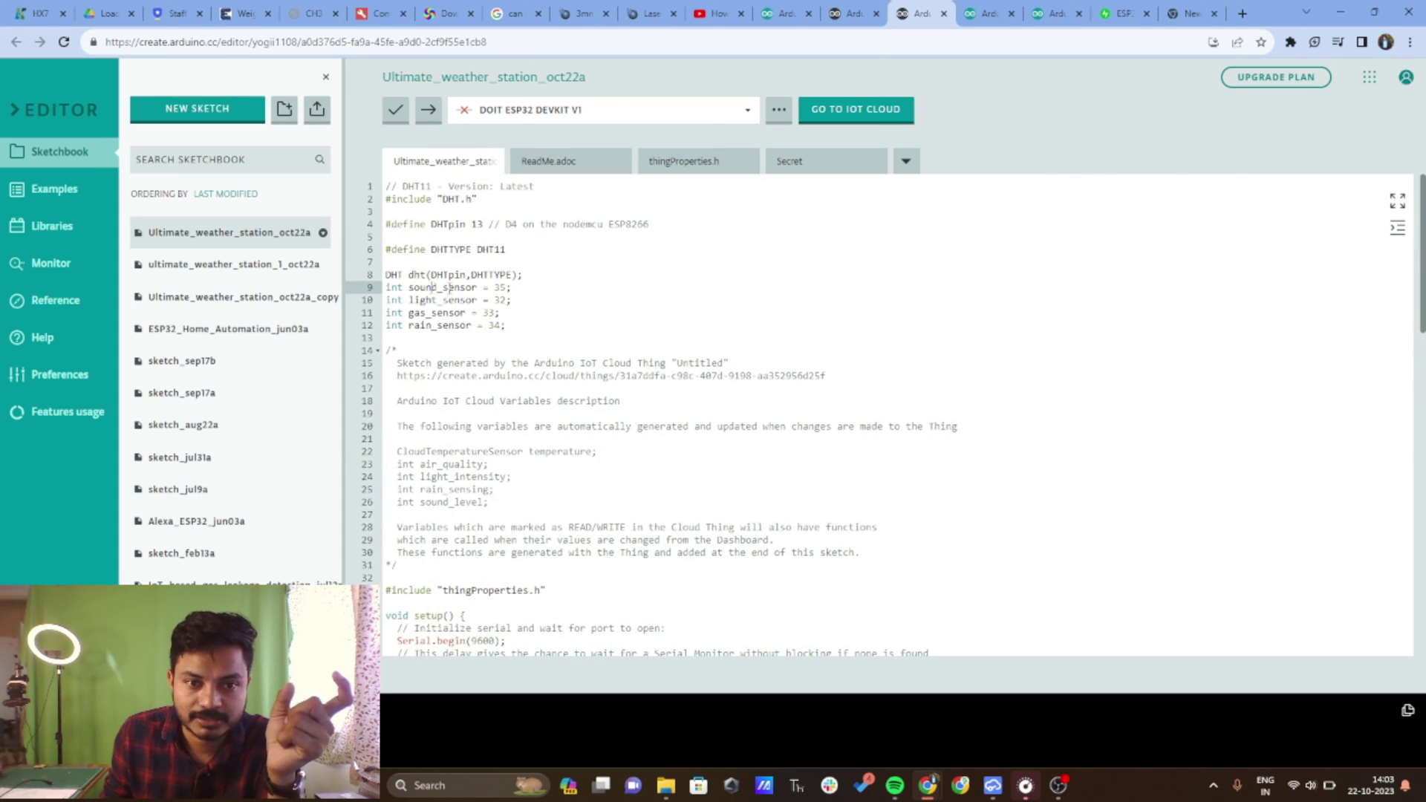
drag(445, 288, 511, 288)
scroll(512, 288, down, 2)
- Match light_intensity to its cloud variable and light_sensor reading, and examine the air_quality and rain_sensing assignments in the loop function
scroll(511, 288, down, 9)
double_click(480, 478)
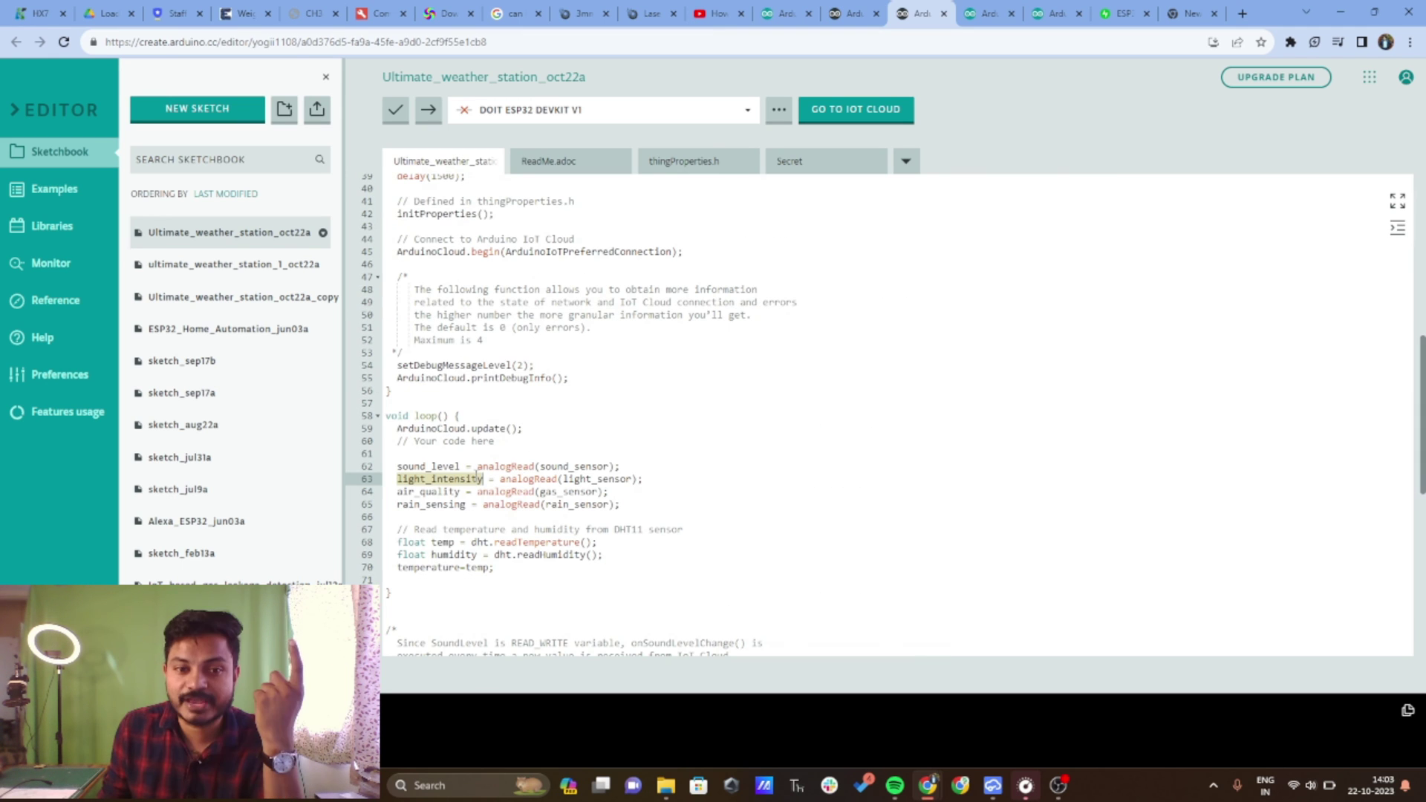
click(431, 481)
drag(398, 482, 482, 483)
scroll(482, 483, up, 9)
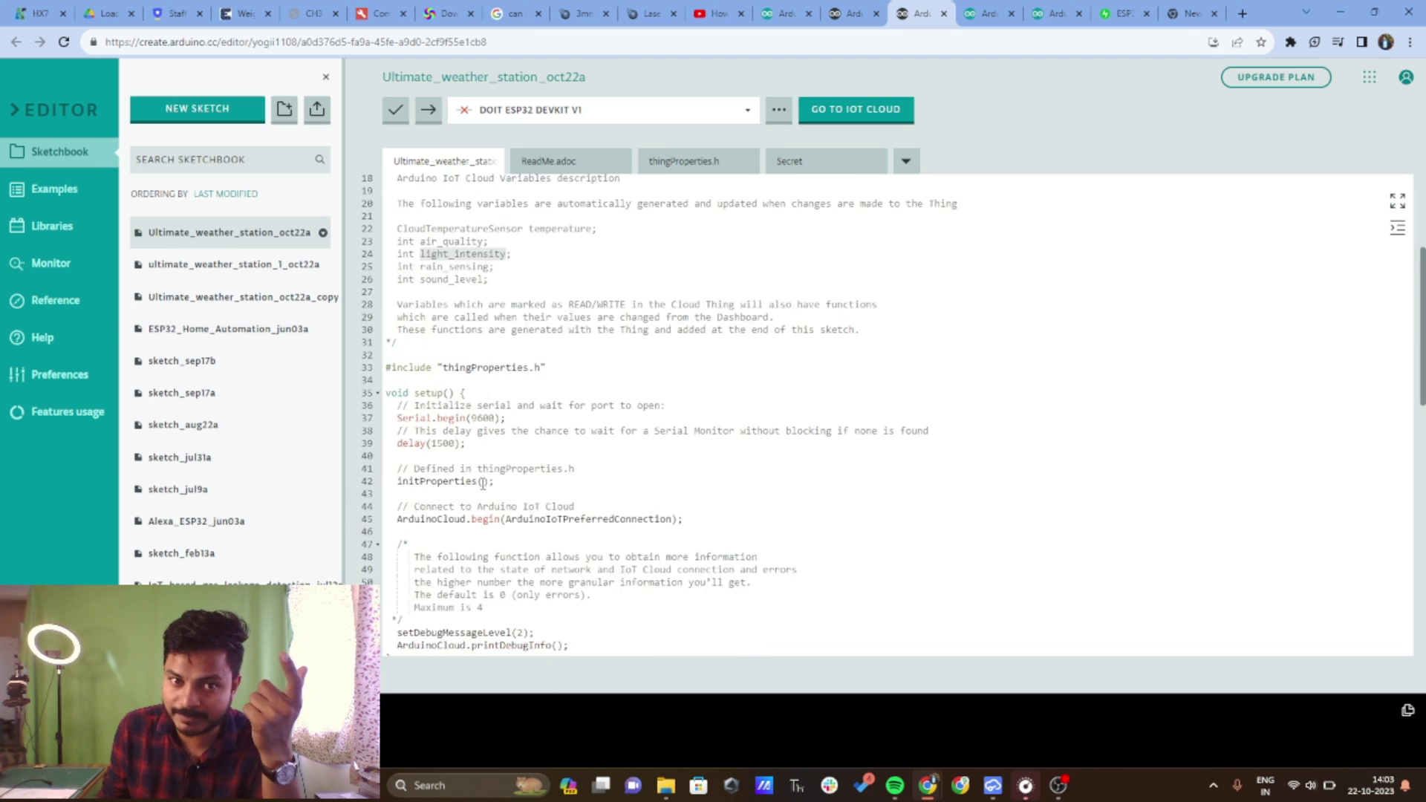
scroll(466, 344, down, 10)
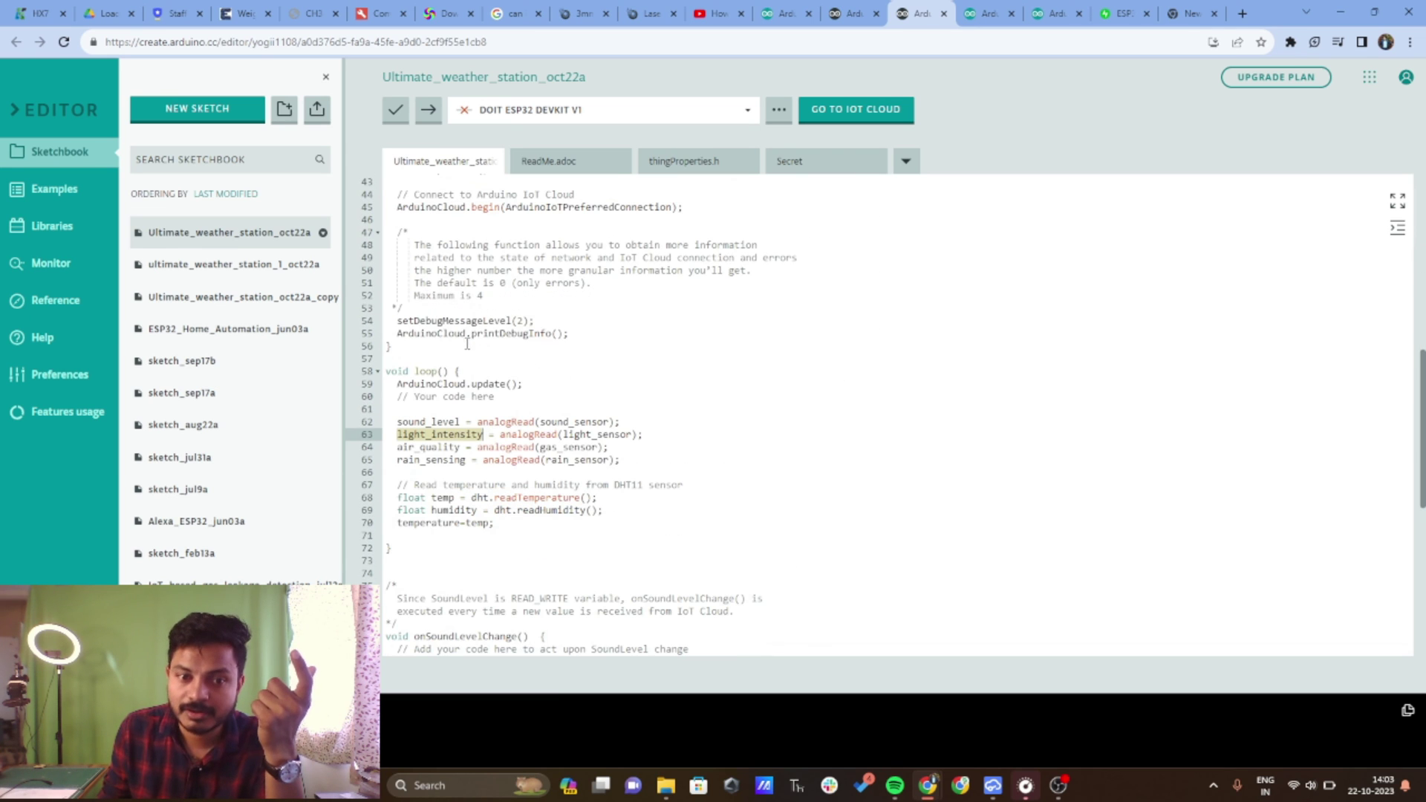
drag(503, 435, 622, 435)
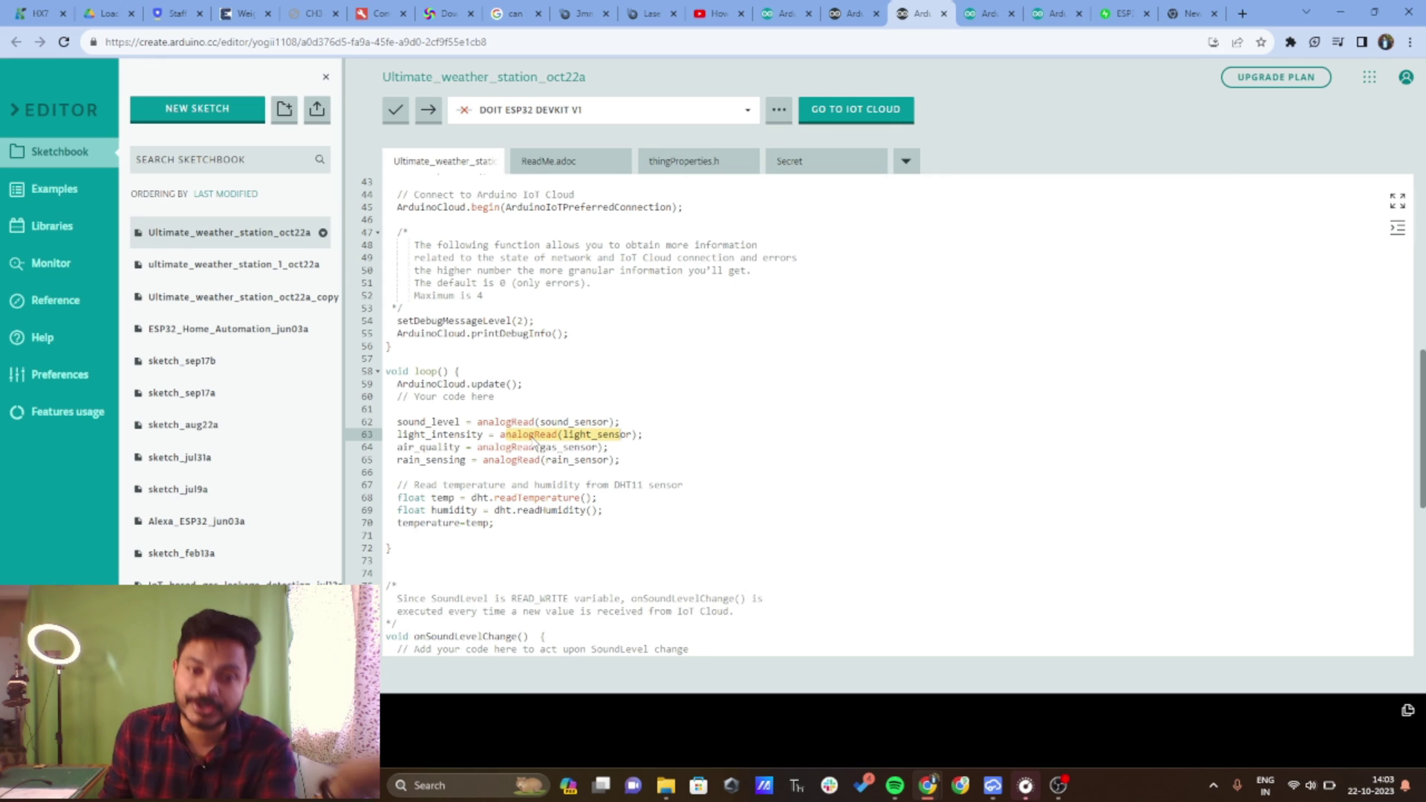
click(461, 446)
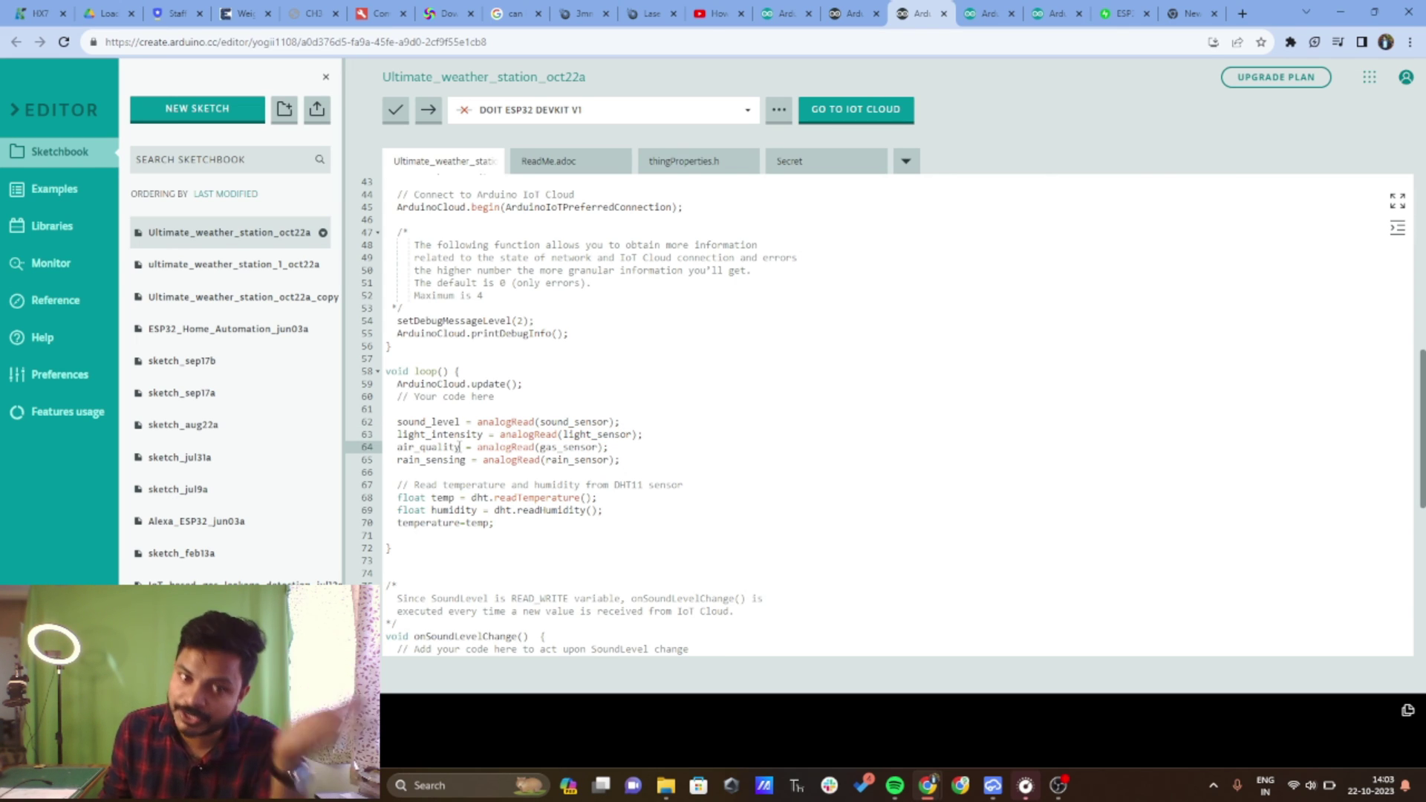
double_click(446, 460)
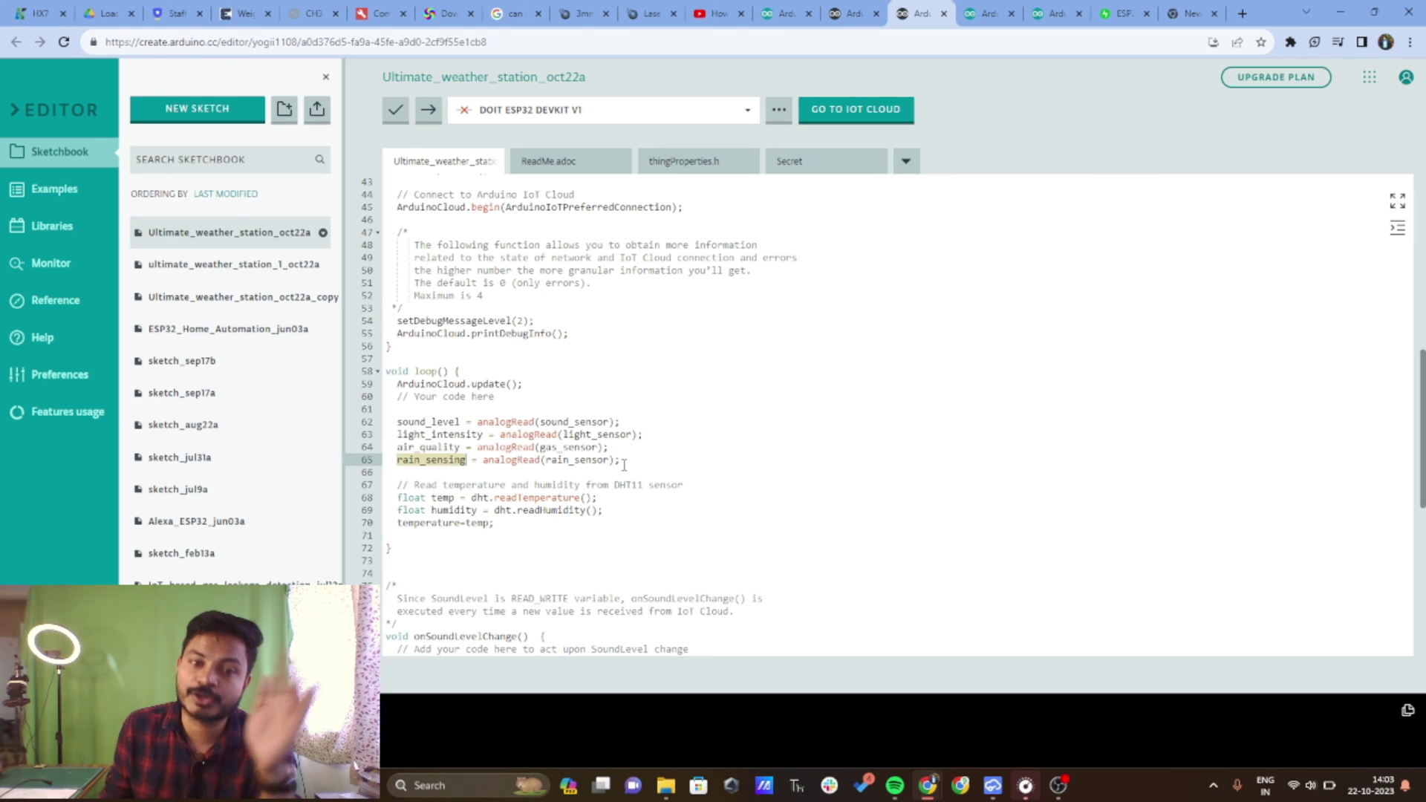
- Examine the dht.readTemperature() call in the loop function and the float variable temp that stores its reading
scroll(589, 434, down, 2)
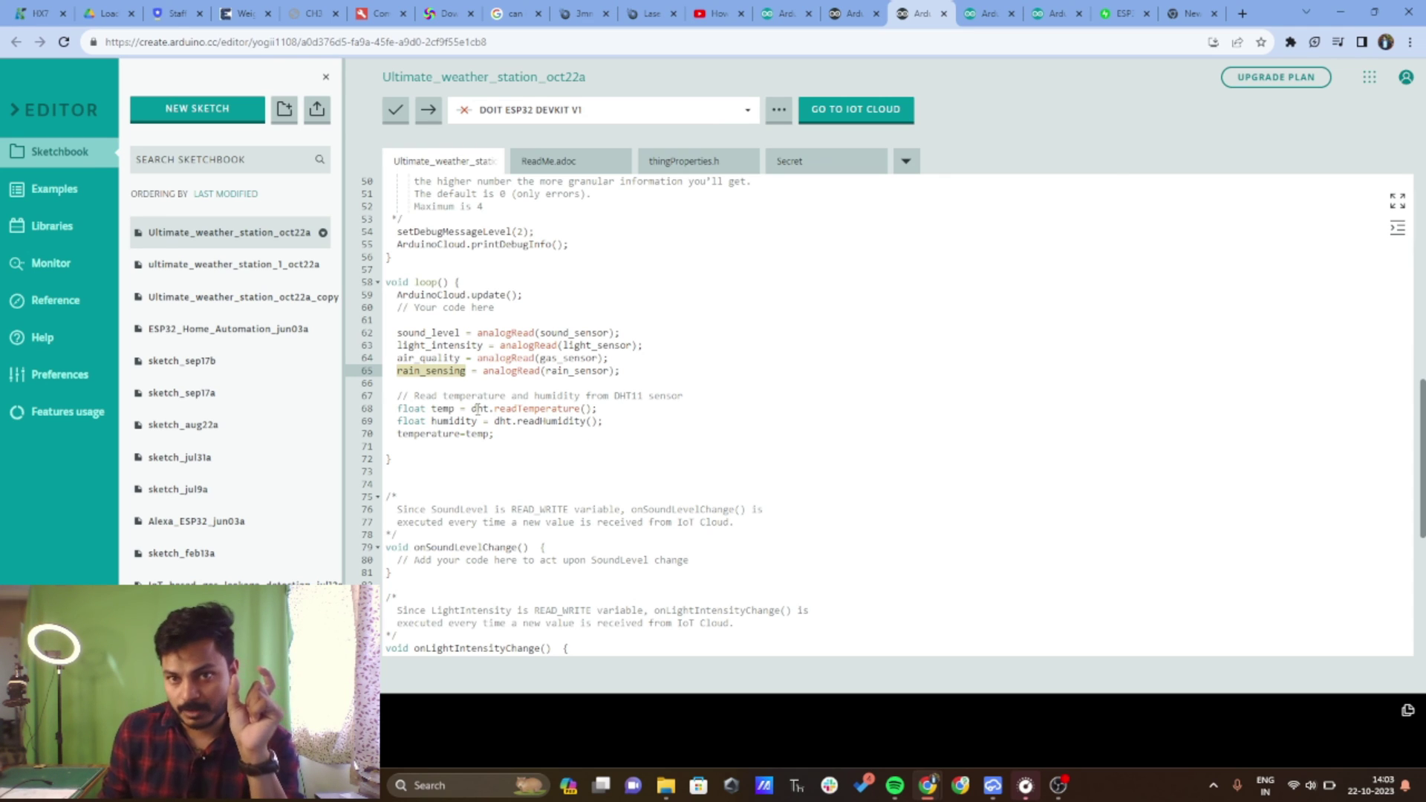
drag(472, 408, 626, 406)
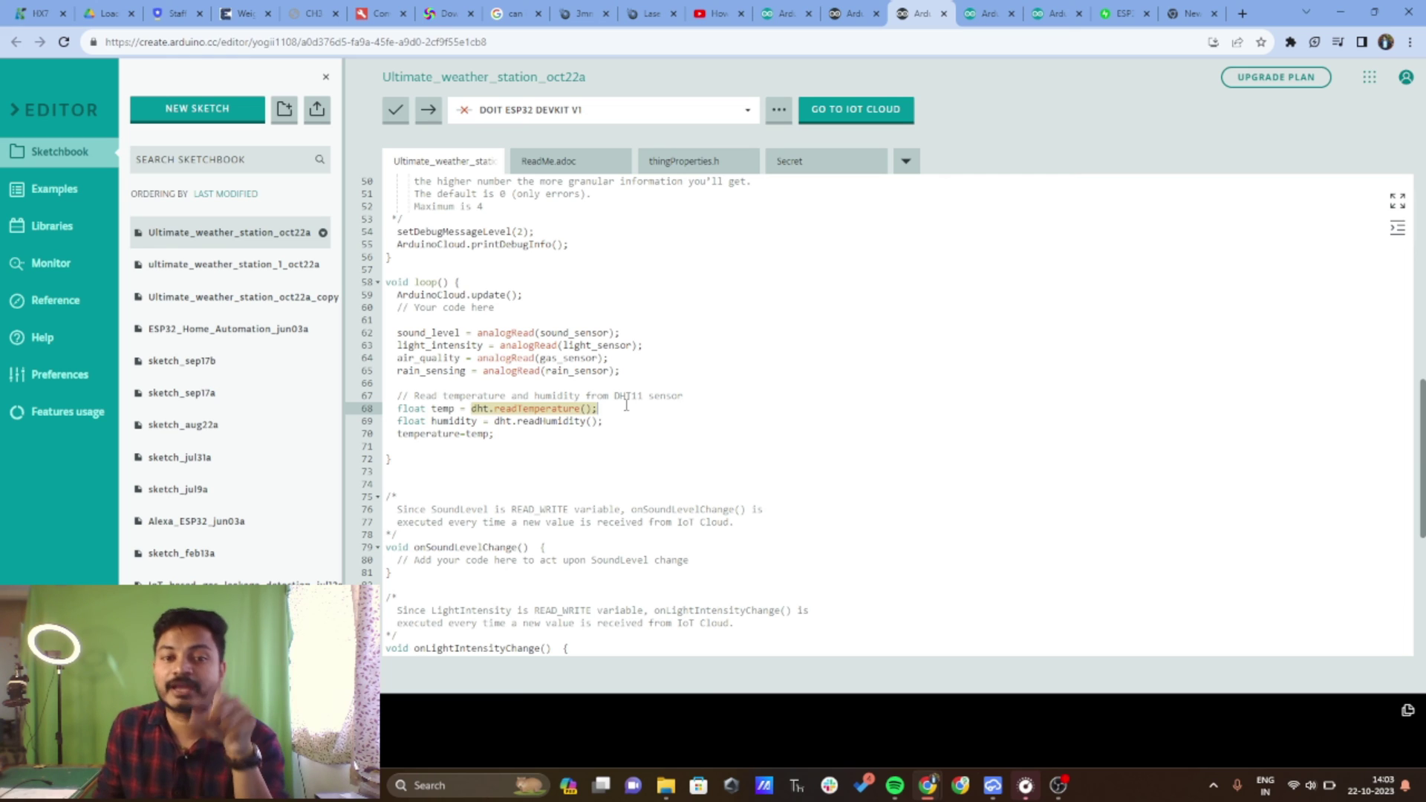
click(626, 405)
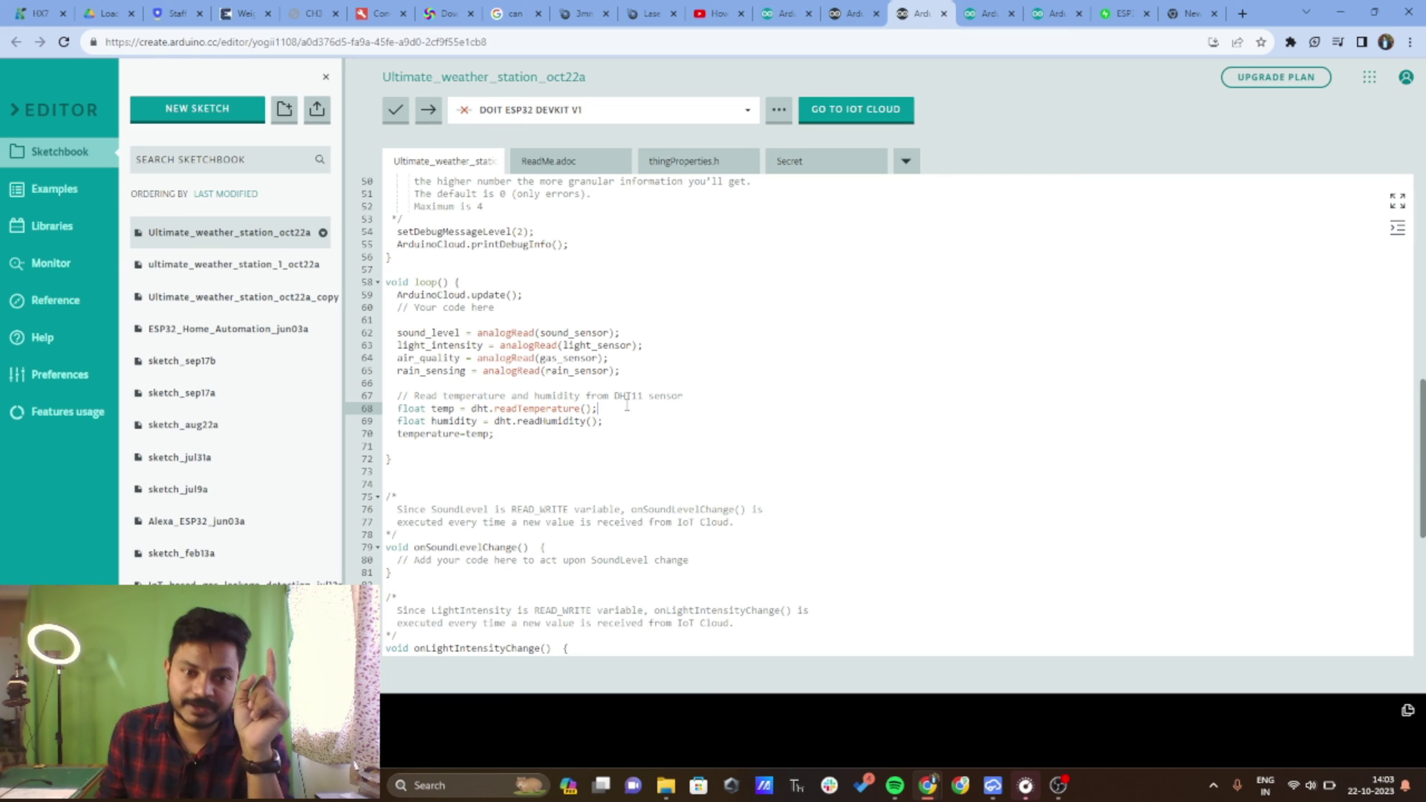
drag(472, 410, 587, 408)
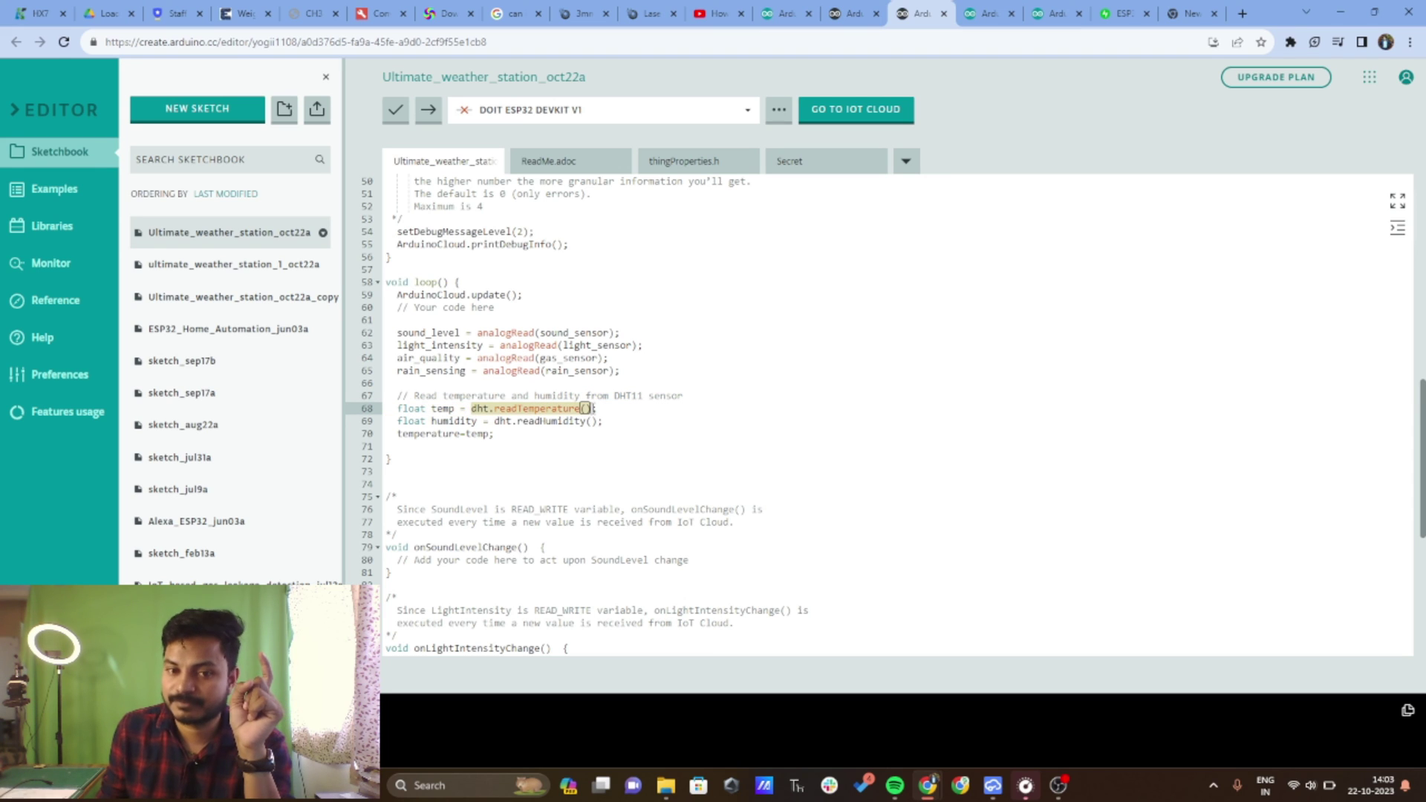
double_click(570, 409)
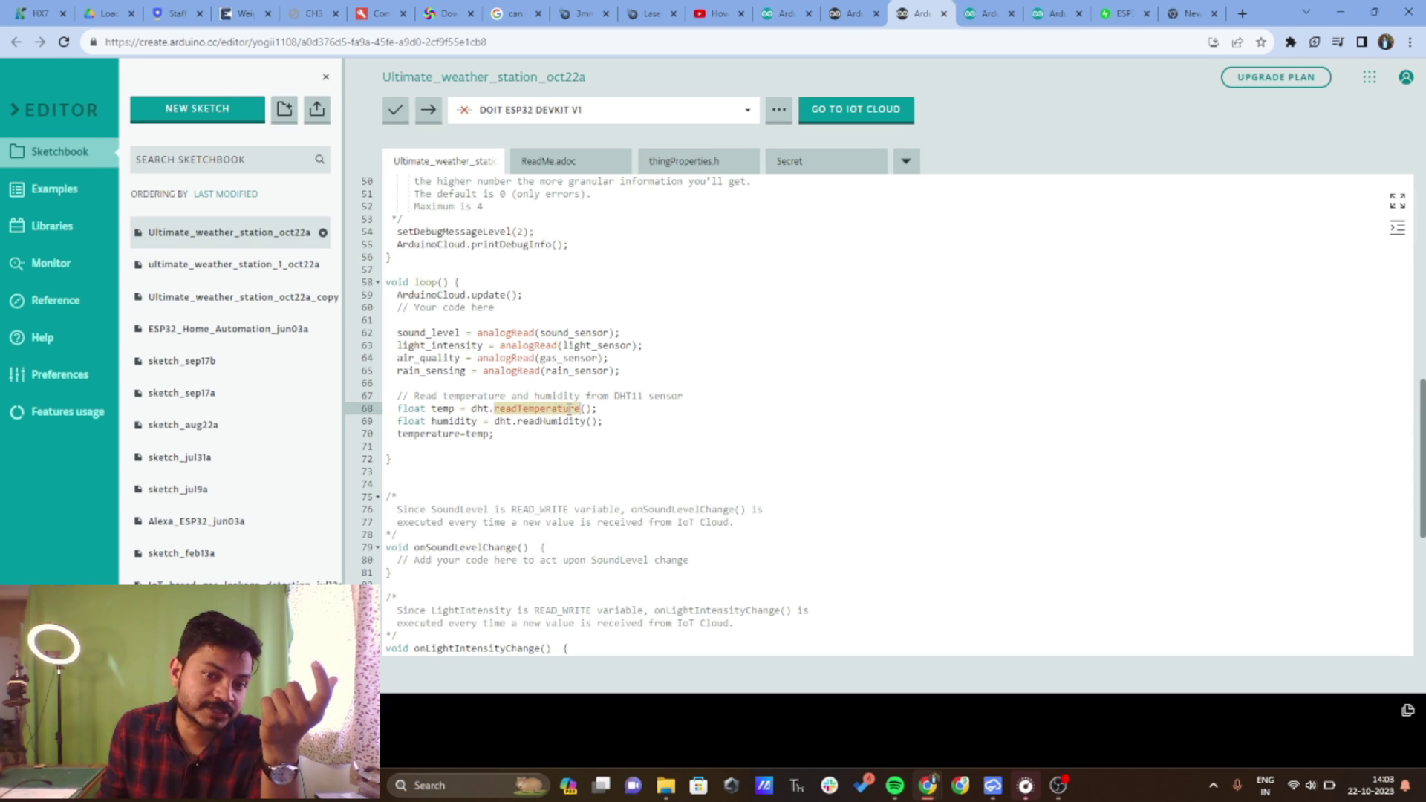
click(455, 409)
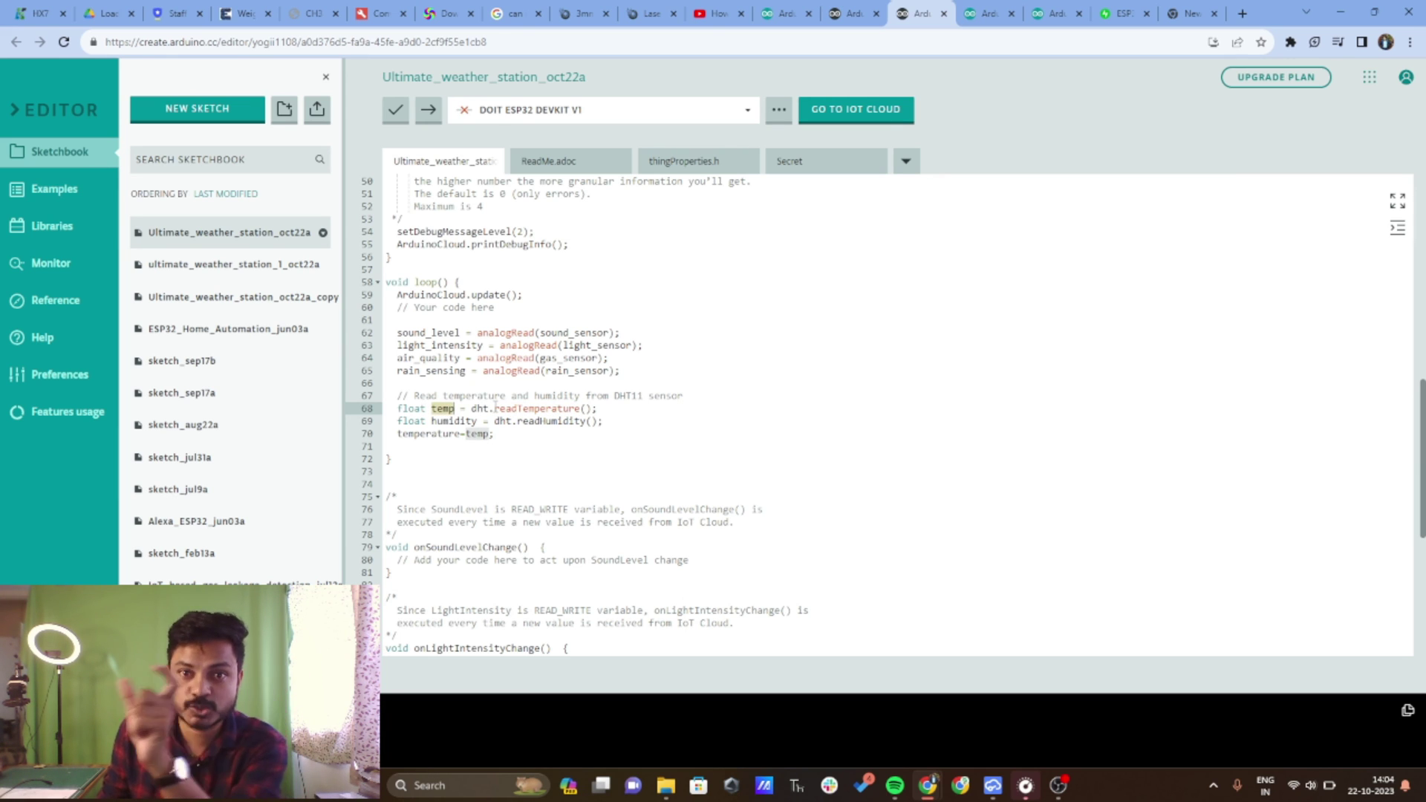
double_click(443, 409)
click(441, 408)
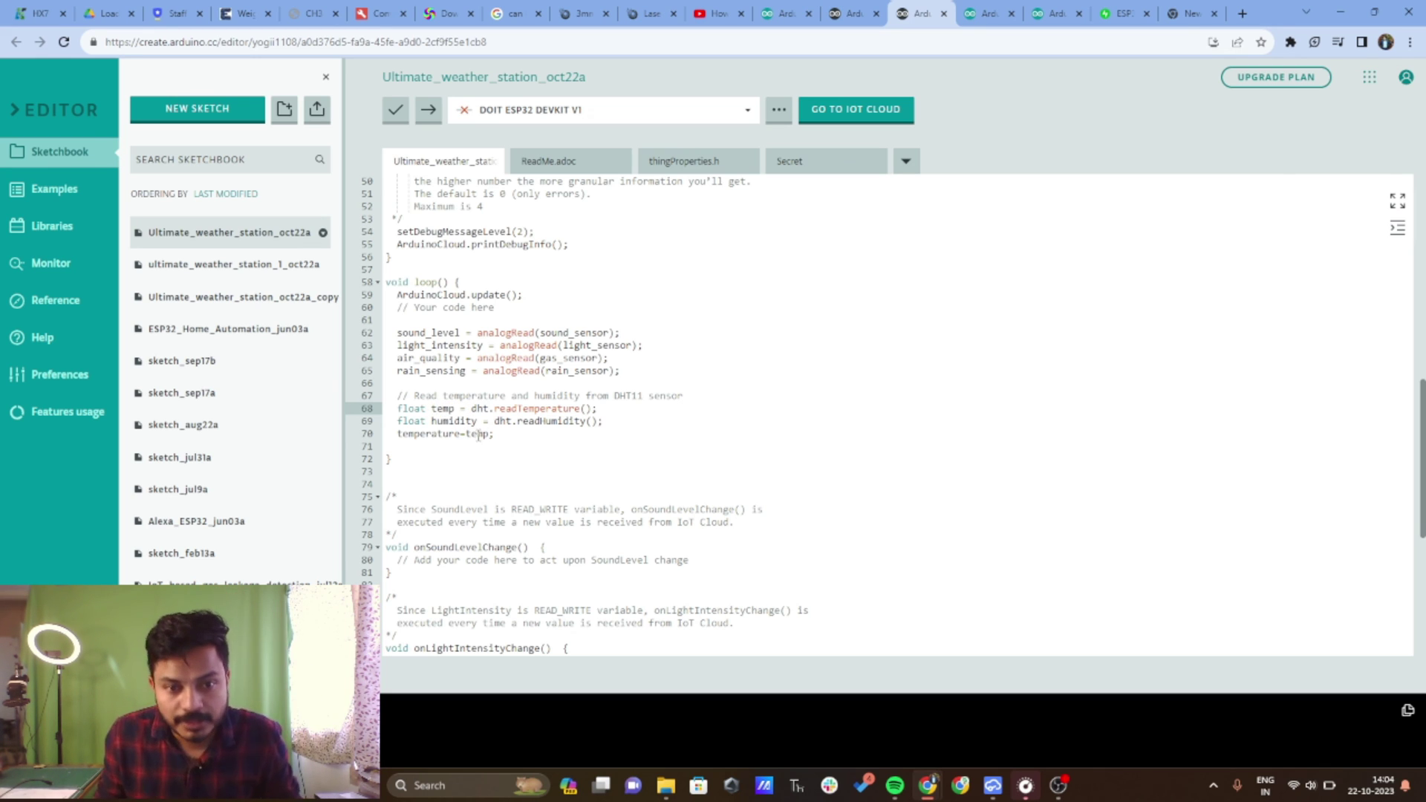
- Match the temperature variable assigned from temp to the CloudTemperatureSensor variable in the header comment
drag(459, 434, 397, 434)
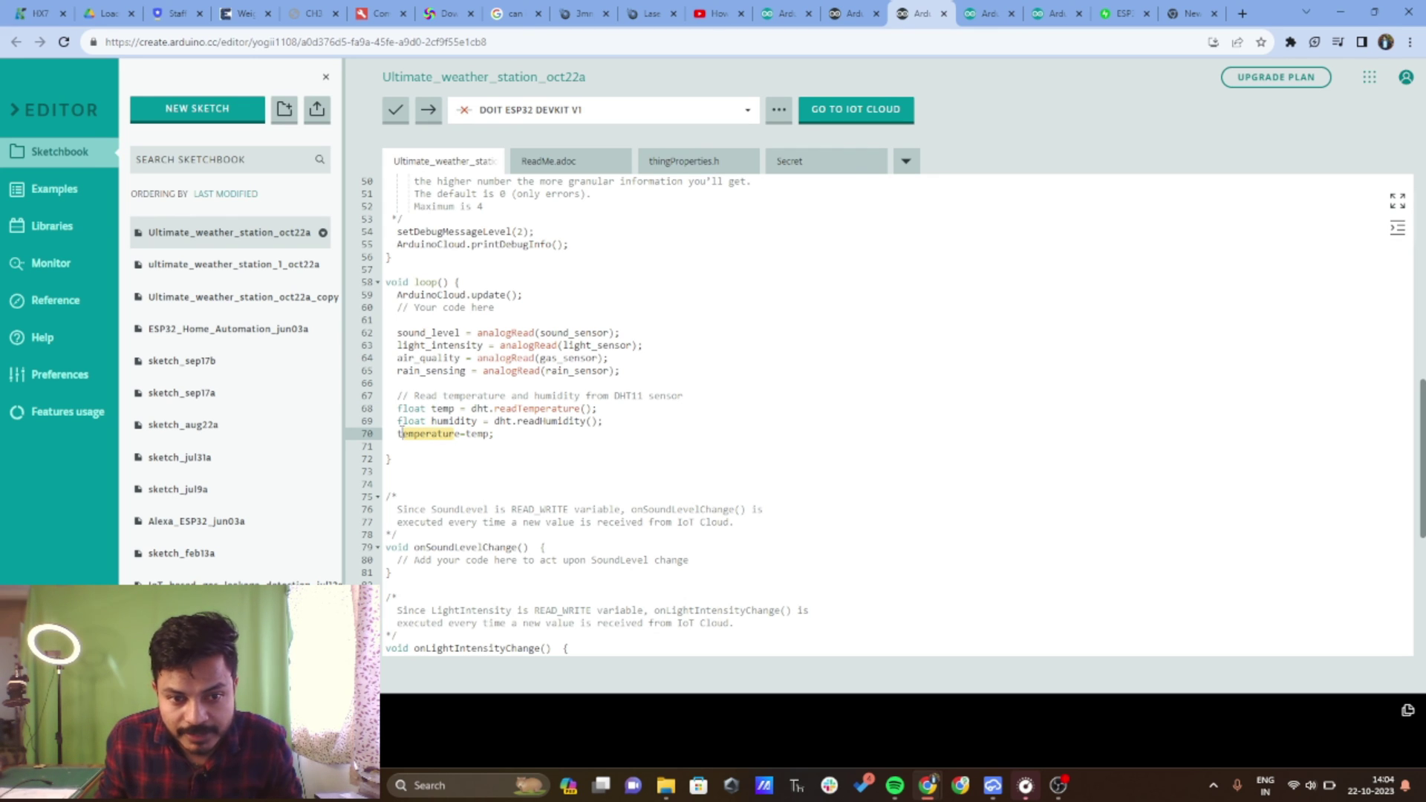
scroll(488, 363, up, 3)
scroll(488, 362, up, 3)
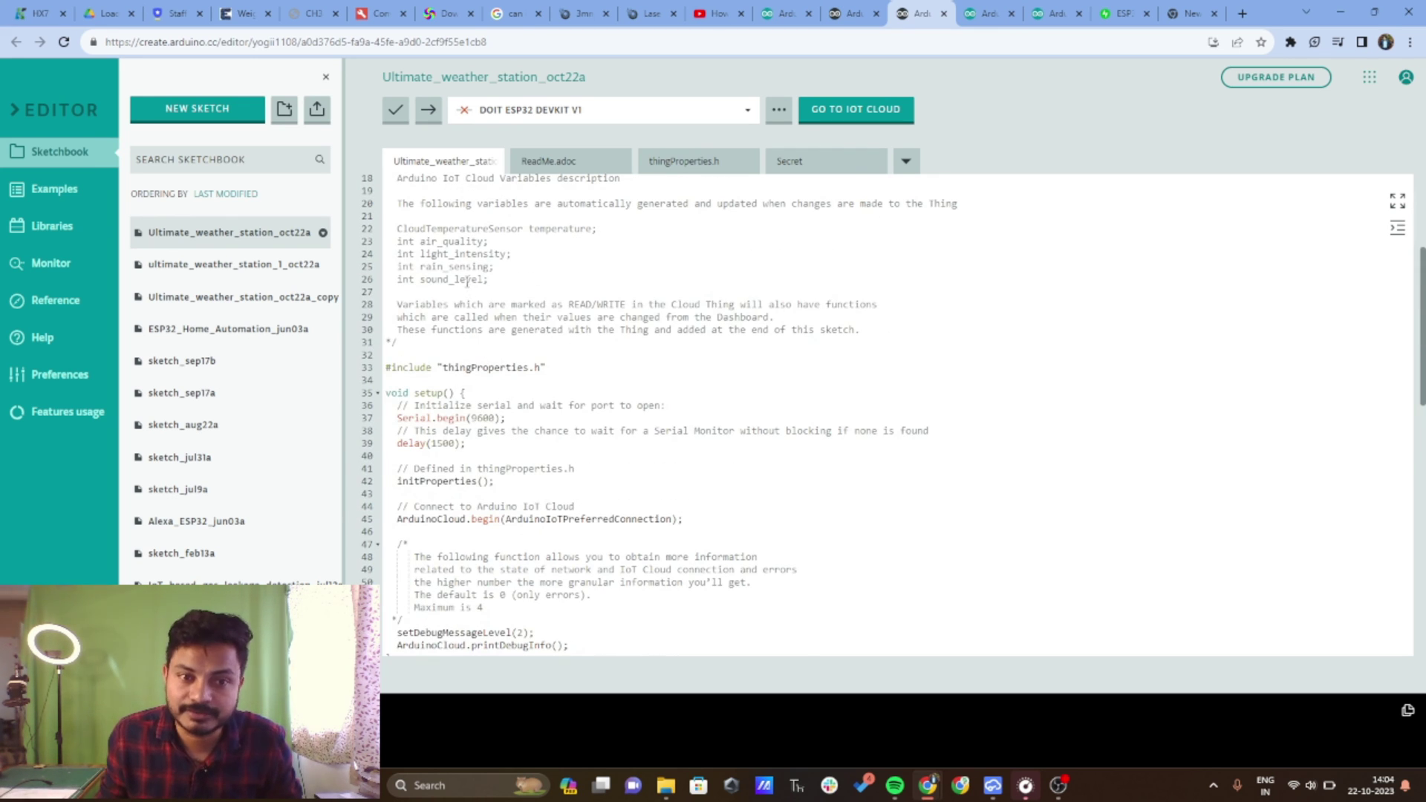
- Look over the generated change callbacks at the end of the sketch, and recheck the pin definitions and setup function
scroll(627, 431, down, 10)
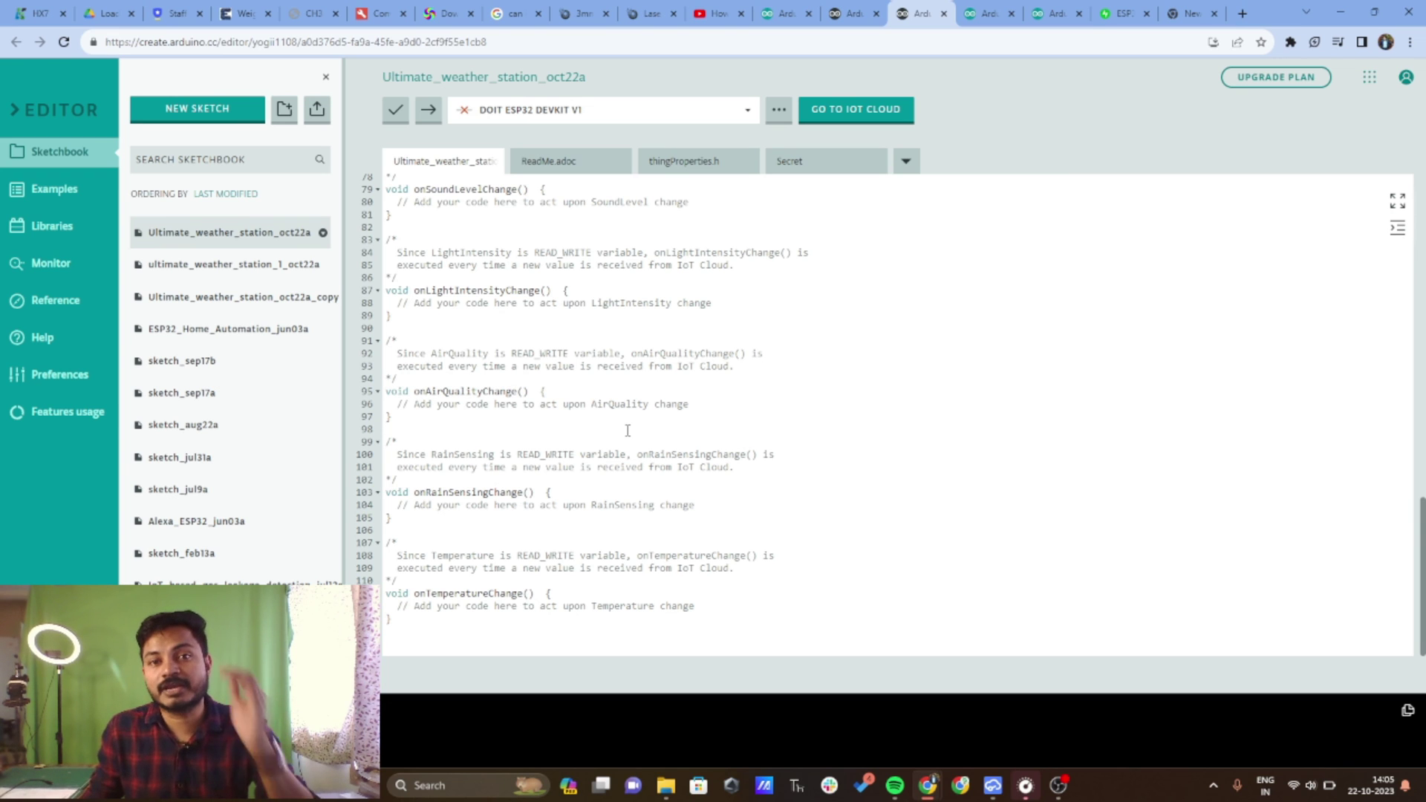
scroll(628, 431, up, 13)
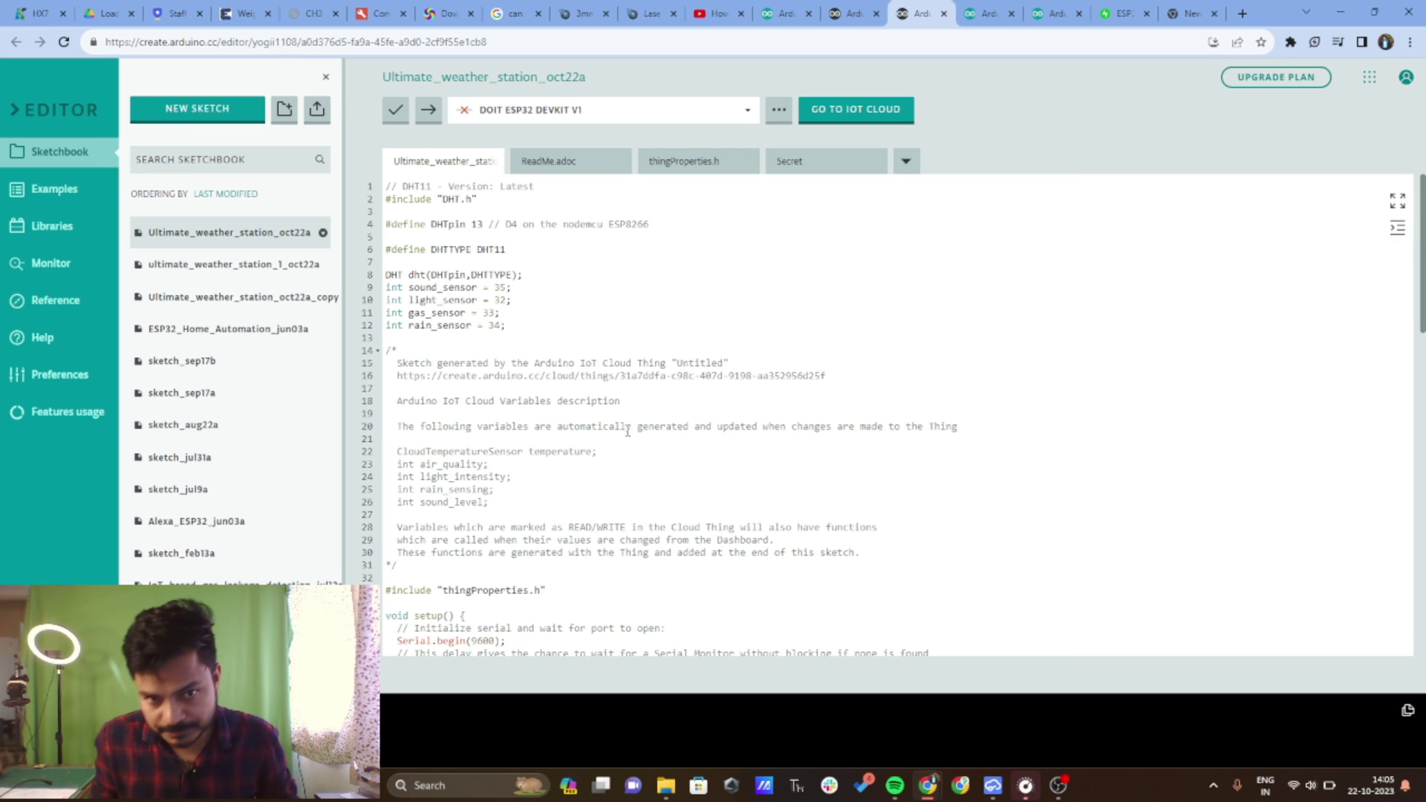
scroll(627, 431, down, 5)
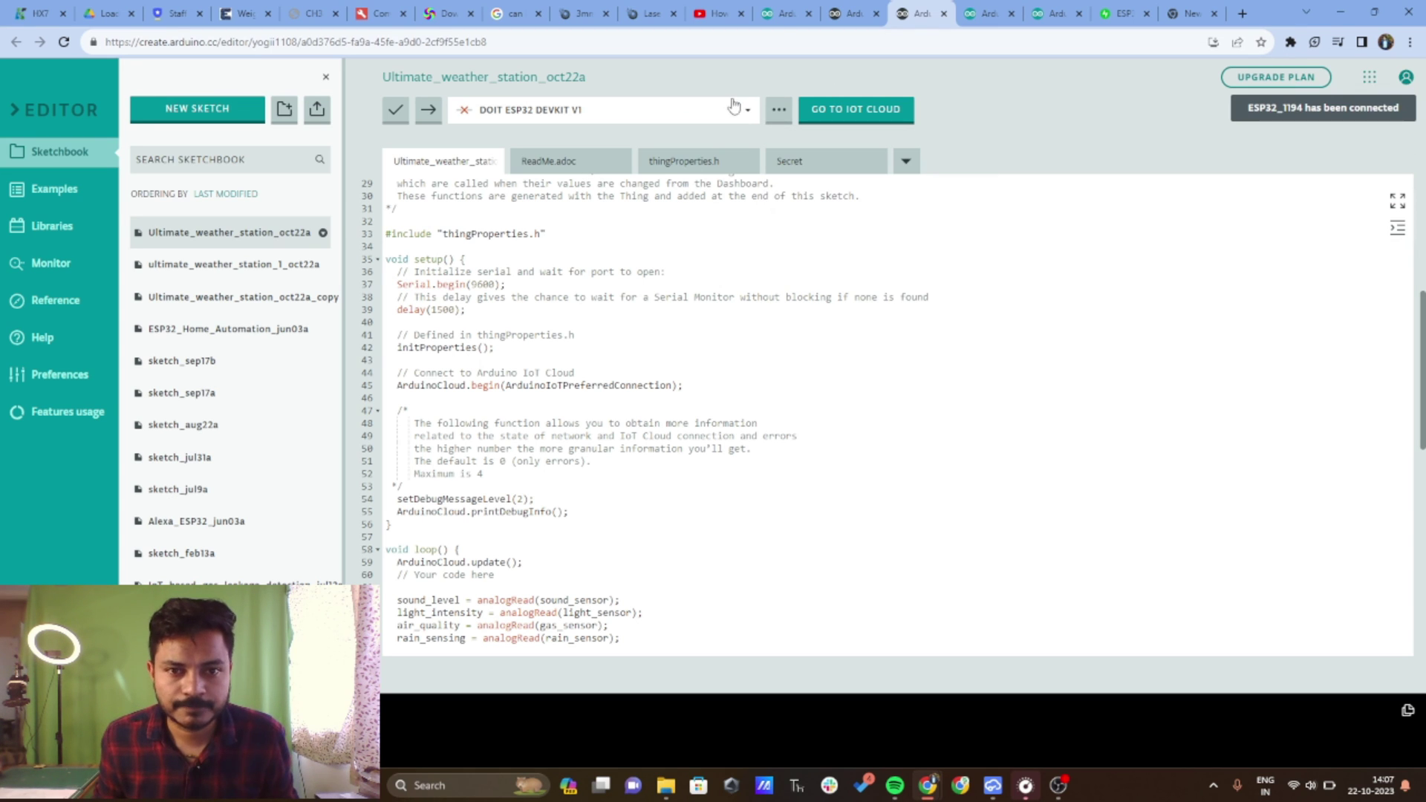
- Switch to Arduino IoT Cloud and open the Ultimate weather station dashboard
click(847, 11)
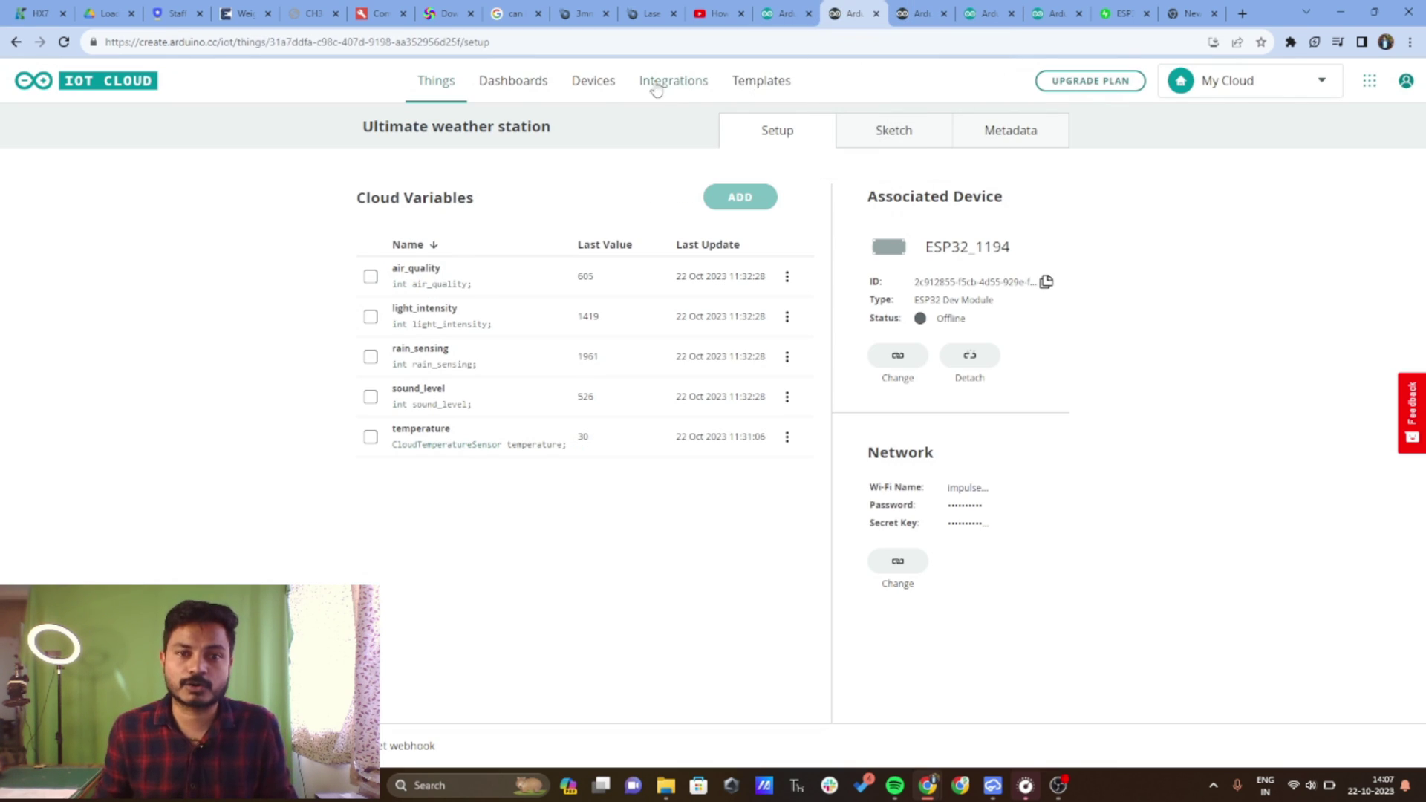
click(521, 93)
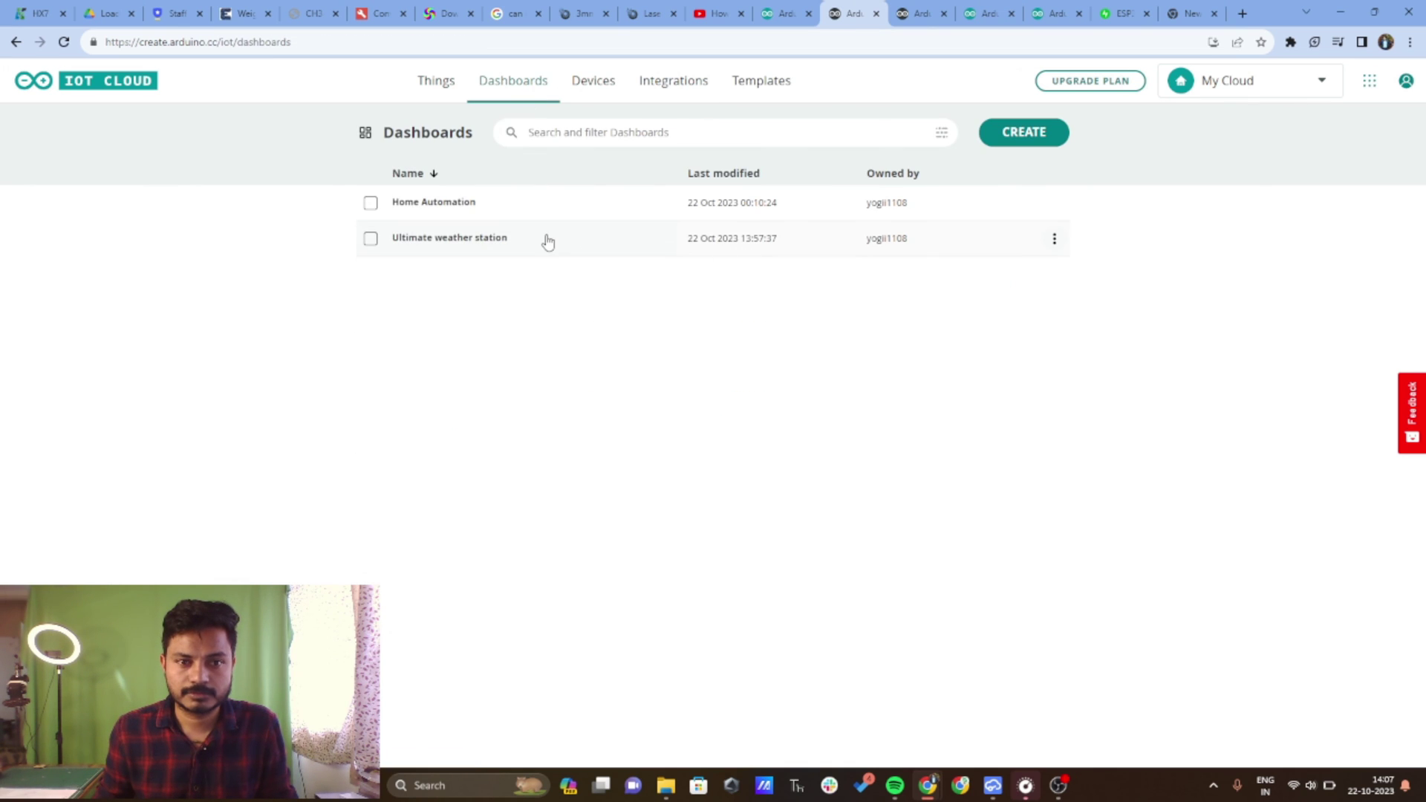
click(547, 242)
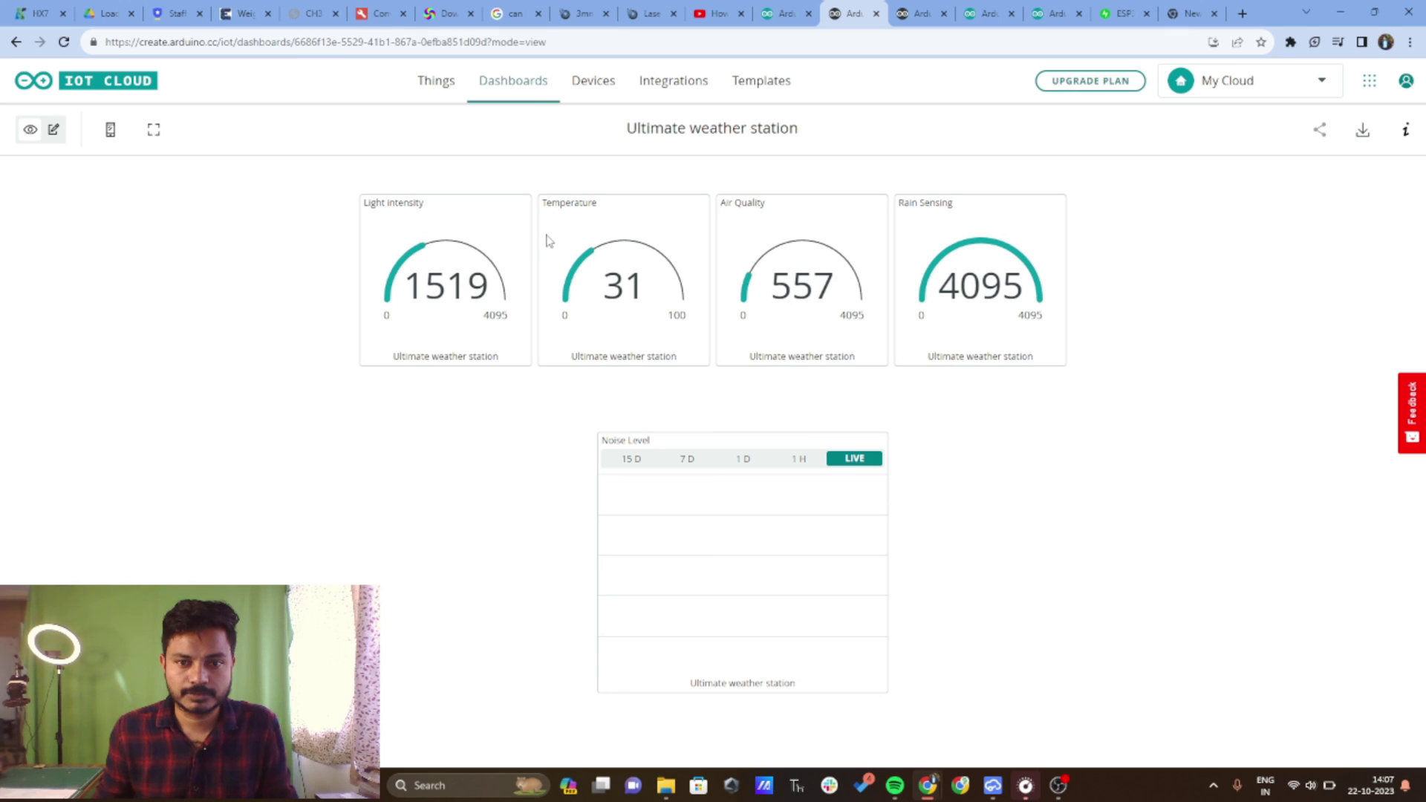